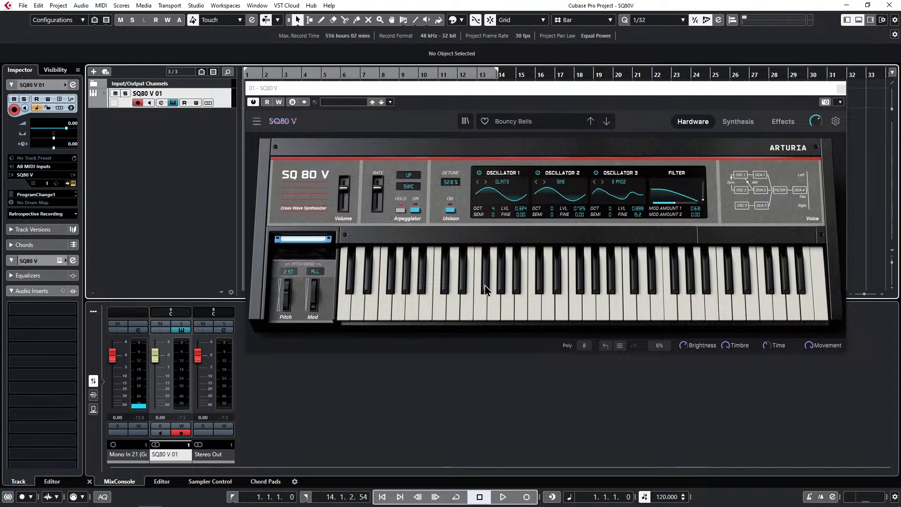
# Turn on the SQ80 V arpeggiator and set its pattern to Up-Down 2 over 4 octaves.
pyautogui.click(413, 210)
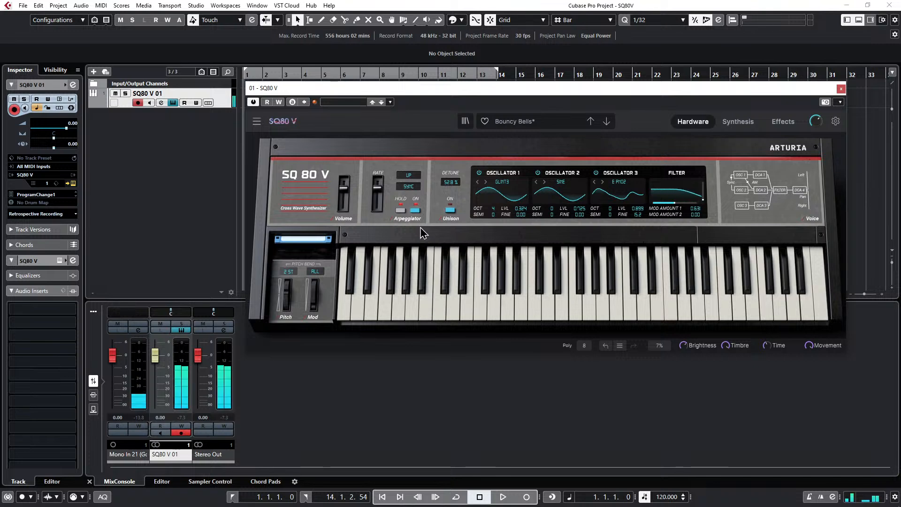
pyautogui.moveTo(381, 194)
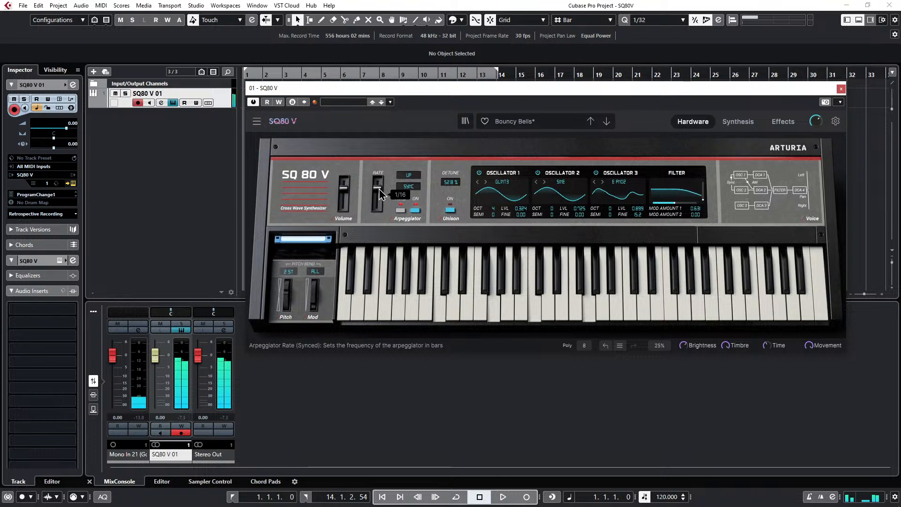
pyautogui.click(412, 178)
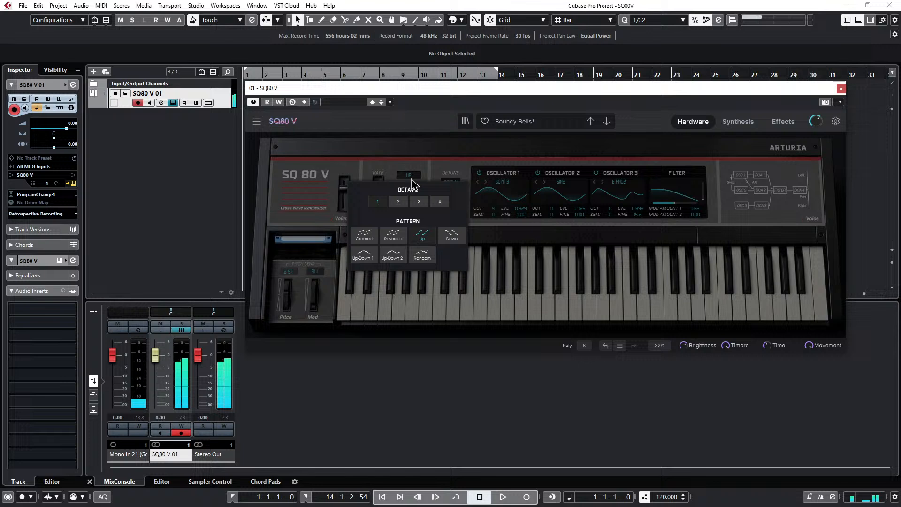
pyautogui.click(397, 258)
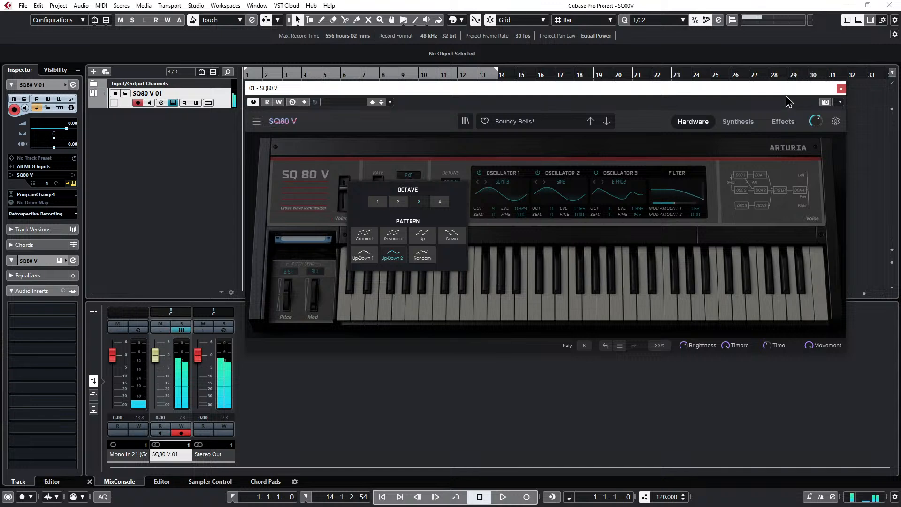
pyautogui.click(440, 201)
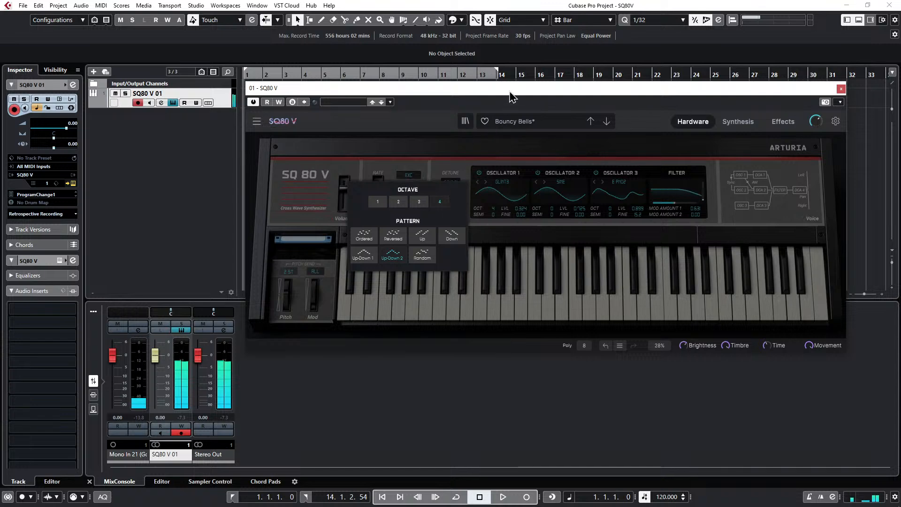
pyautogui.click(422, 175)
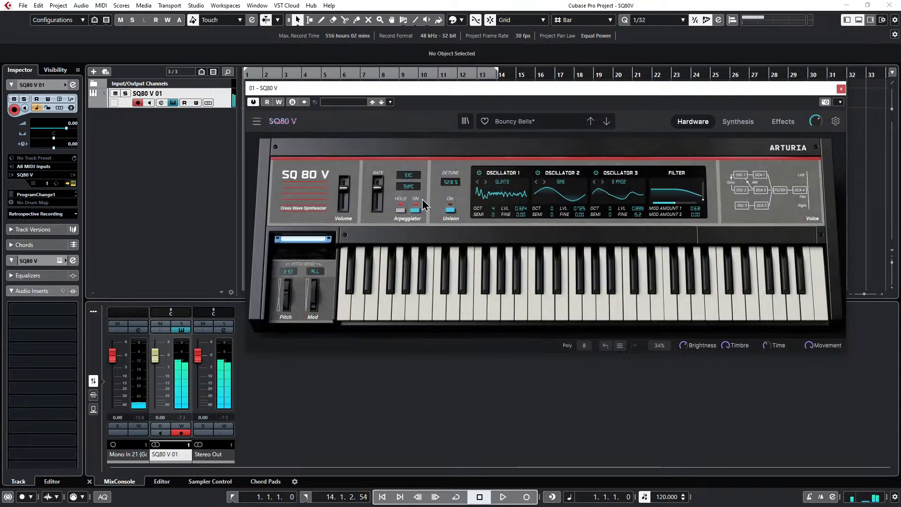
# Lower the arpeggiator's rate slightly and switch off its Hold function.
pyautogui.click(413, 183)
pyautogui.click(411, 172)
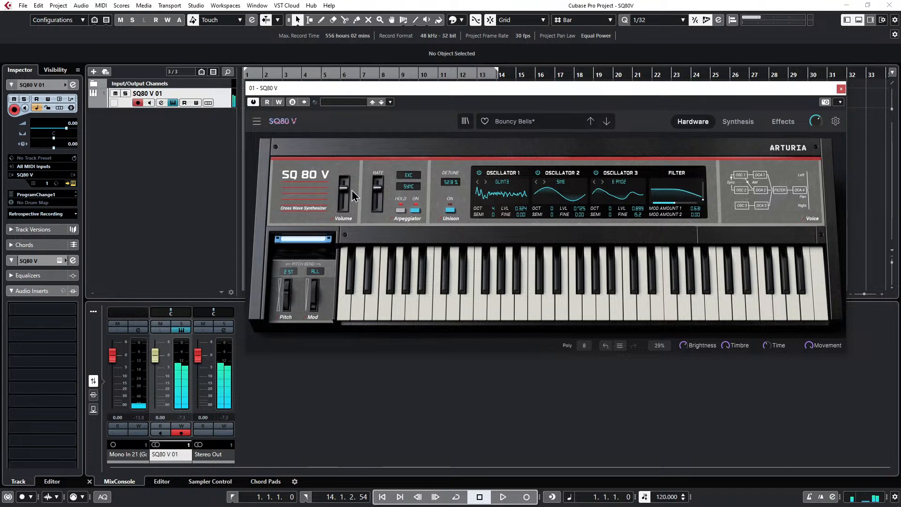
pyautogui.moveTo(378, 187); pyautogui.dragTo(380, 194)
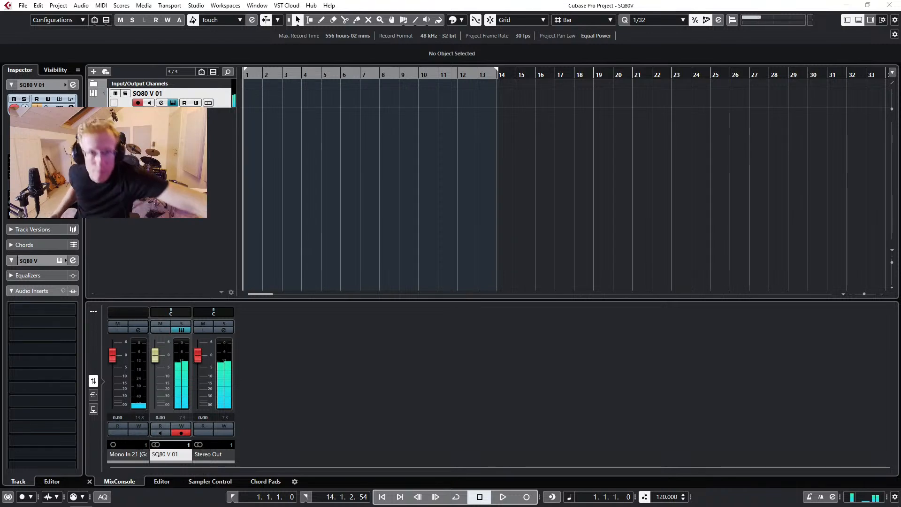
pyautogui.click(425, 6)
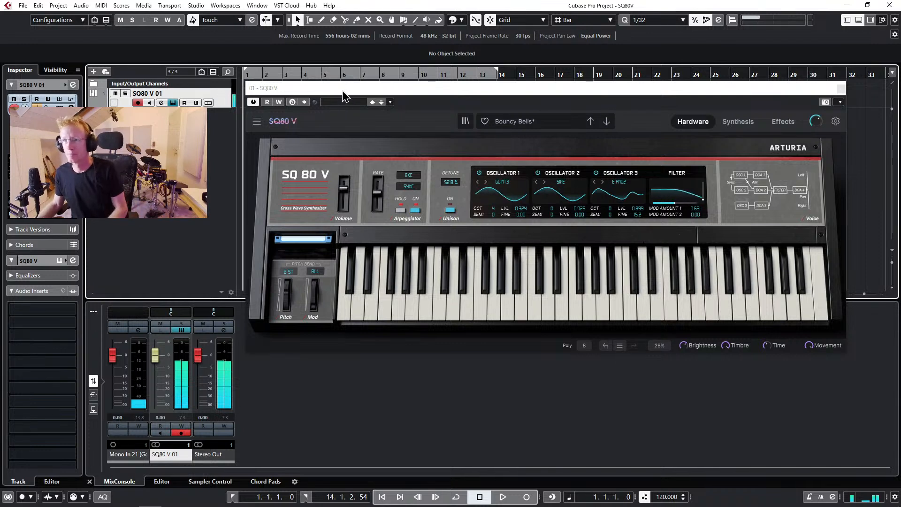
pyautogui.click(395, 208)
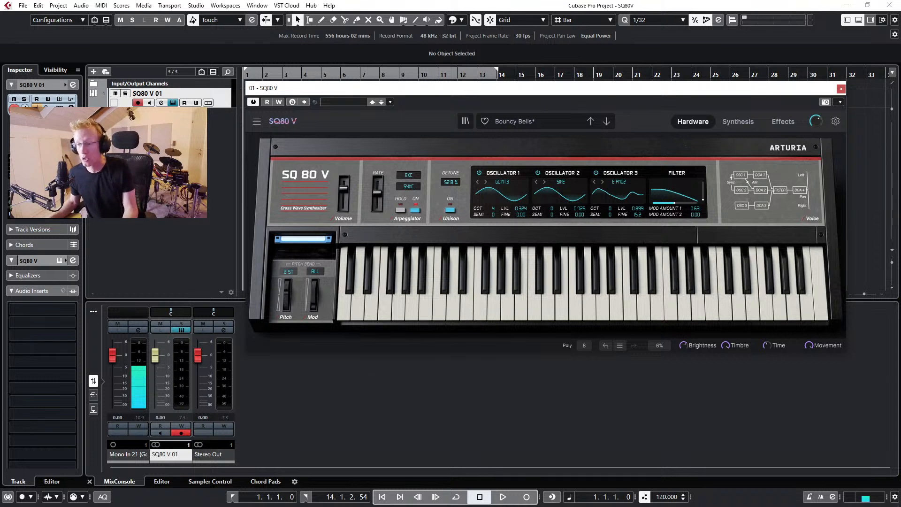
# Switch to Discord, move its window clear of the webcam, and open the UDi Audio - The Plugins Academy server.
pyautogui.moveTo(281, 506)
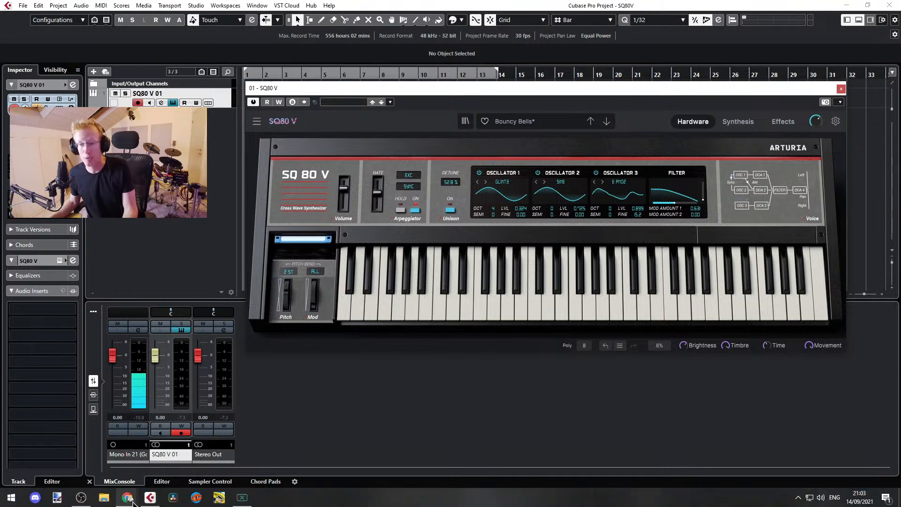
pyautogui.click(35, 497)
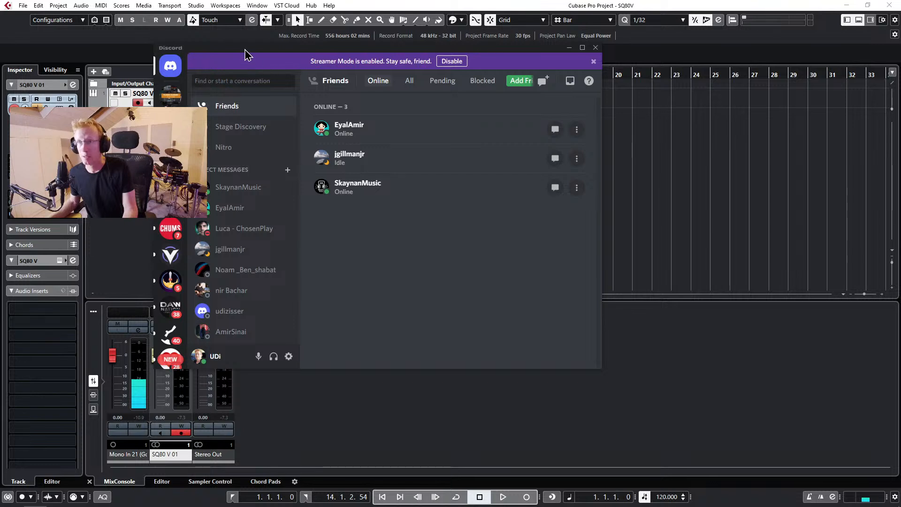
pyautogui.moveTo(245, 49); pyautogui.dragTo(316, 73)
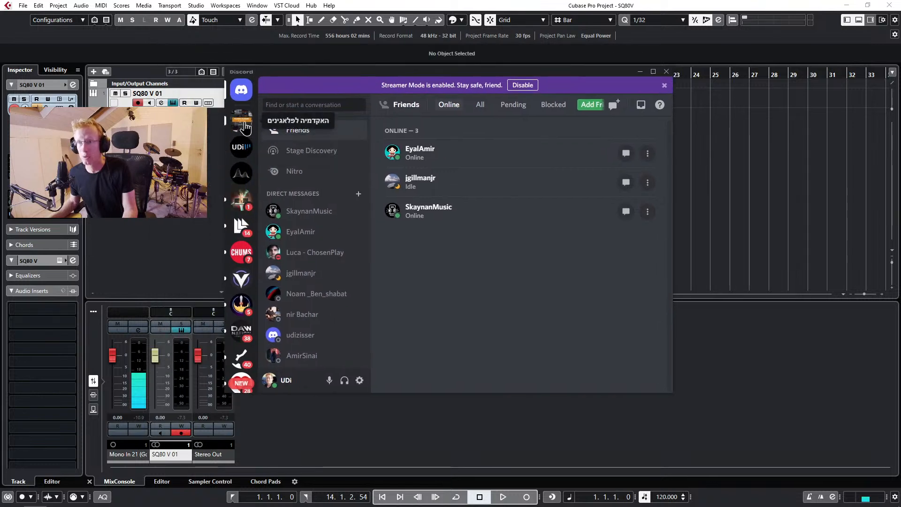
pyautogui.click(243, 151)
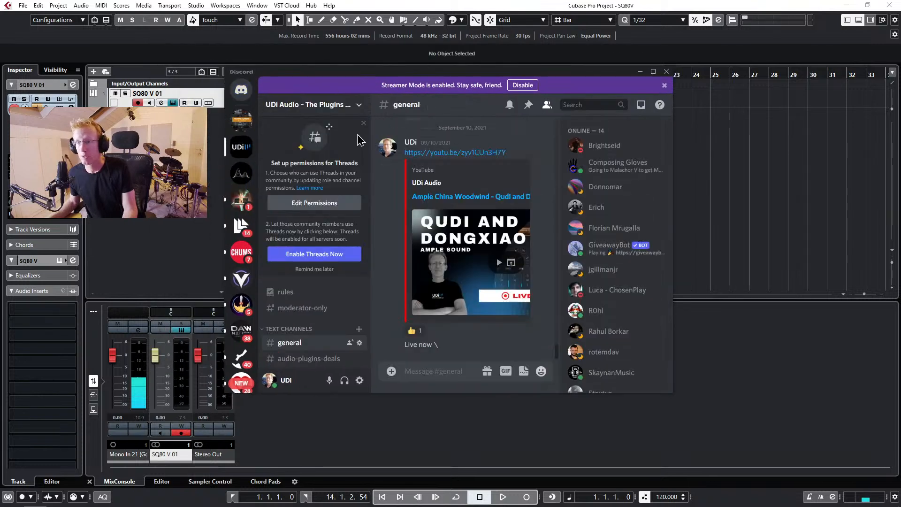
# Copy the server's invite link from its Invite People dialog and close the dialog.
pyautogui.click(358, 106)
pyautogui.click(307, 155)
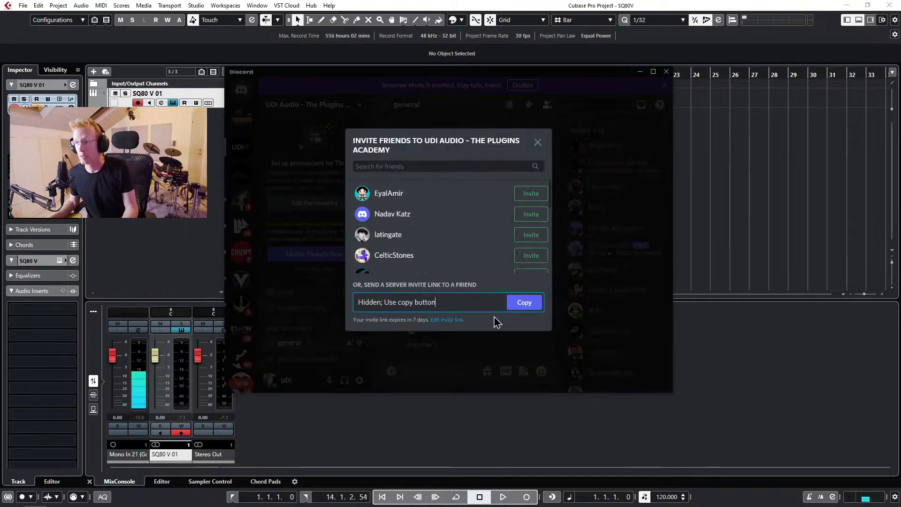
pyautogui.click(524, 304)
pyautogui.click(538, 142)
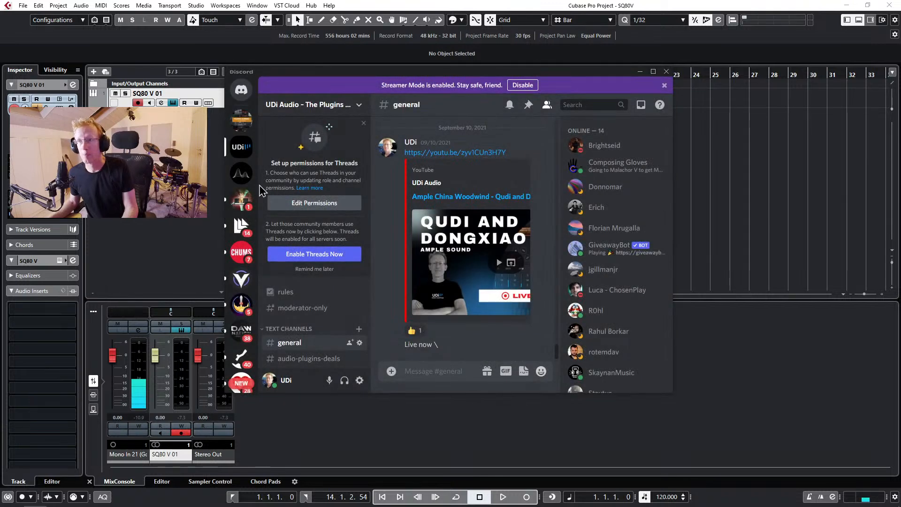
# Try The Stage channel, and join the server's General voice channel instead.
pyautogui.scroll(-5, 312, 310)
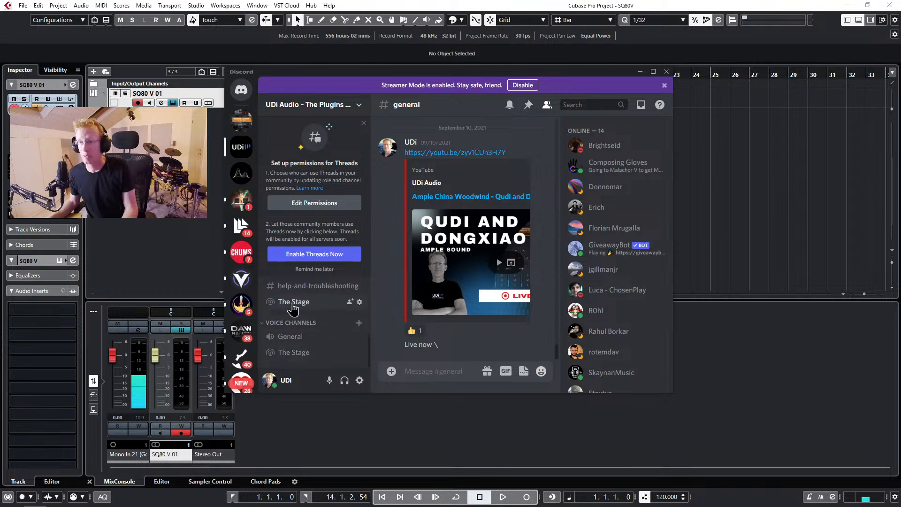
pyautogui.click(294, 353)
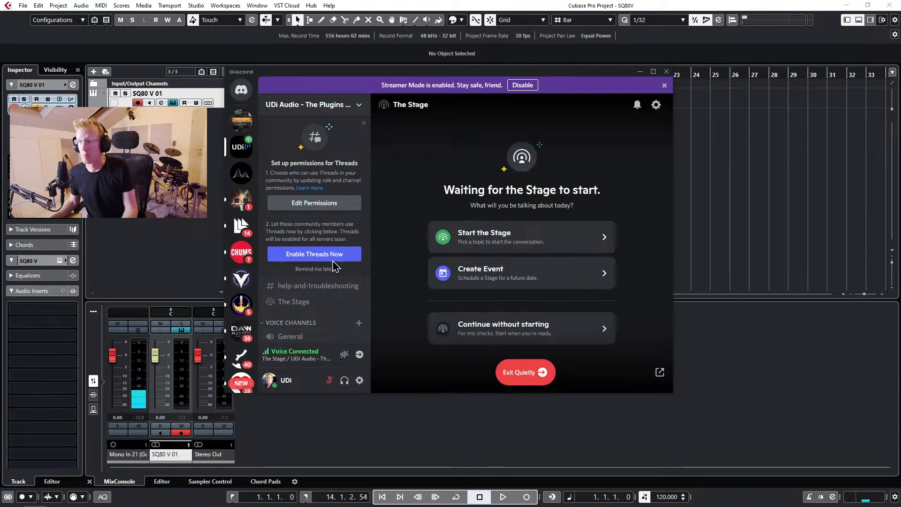
pyautogui.click(290, 336)
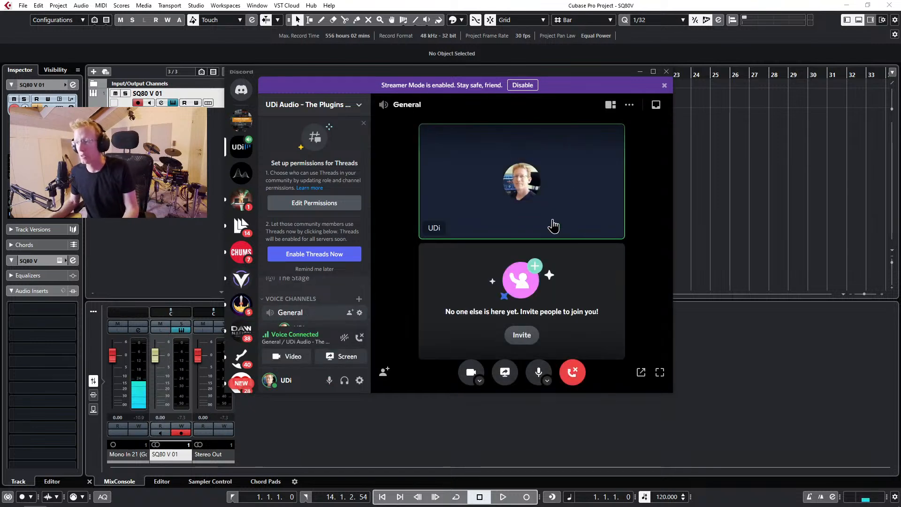
pyautogui.moveTo(245, 488)
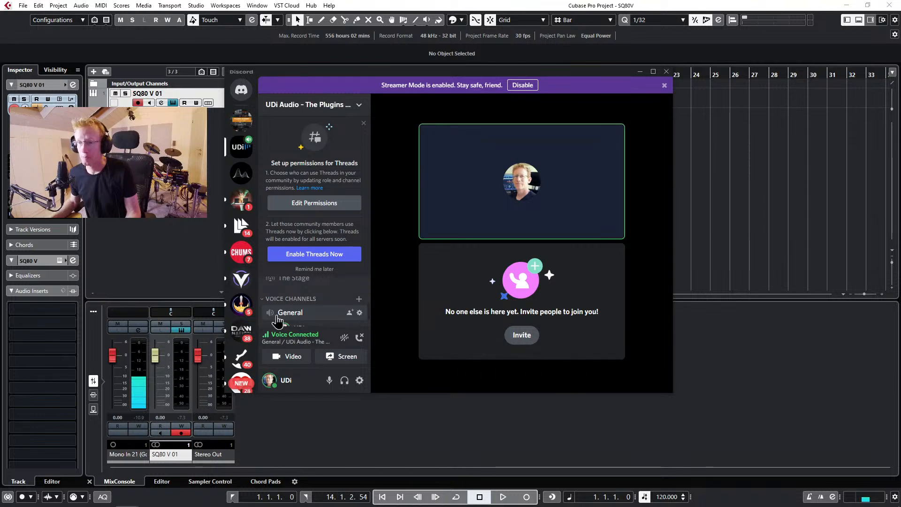
# Dismiss the Streamer Mode banner and look over the server's options.
pyautogui.click(664, 85)
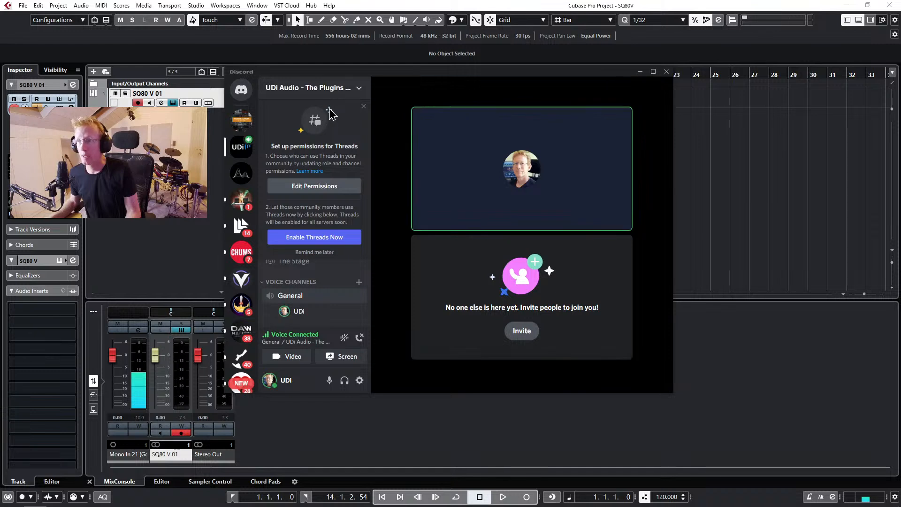
pyautogui.click(359, 88)
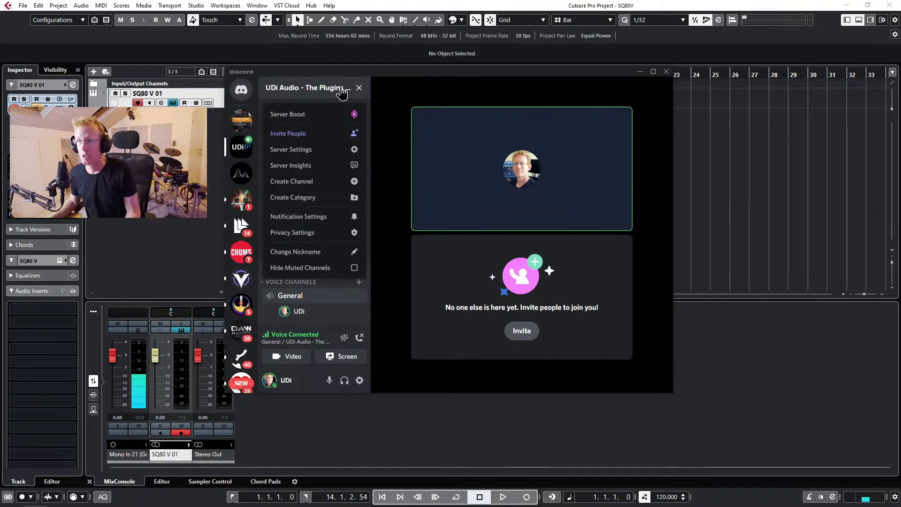
pyautogui.click(359, 87)
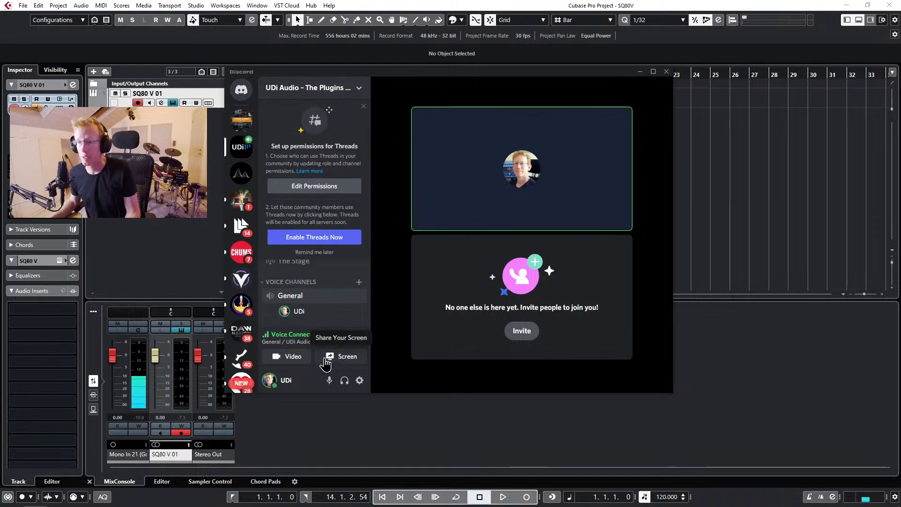
# Set the Voice & Video output device to Chat (2- TC-Helicon GoXLR Mini) and close the settings.
pyautogui.click(360, 381)
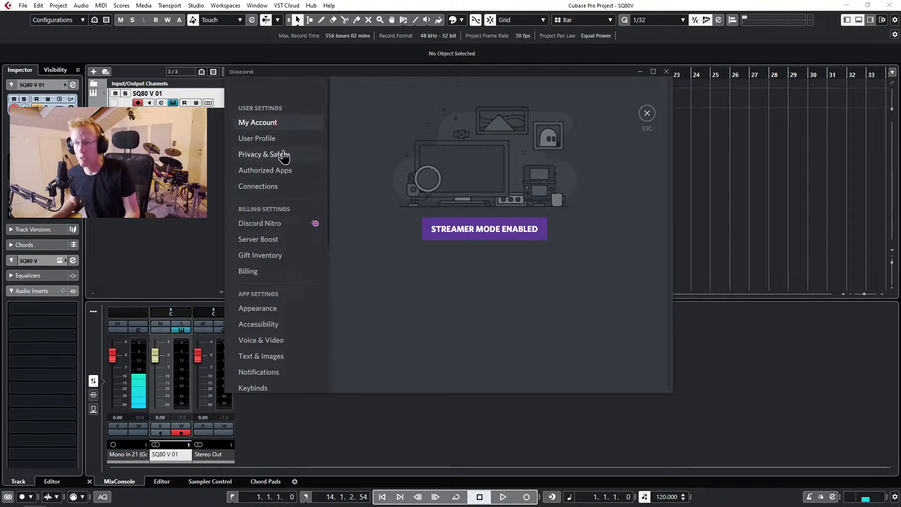
pyautogui.click(264, 341)
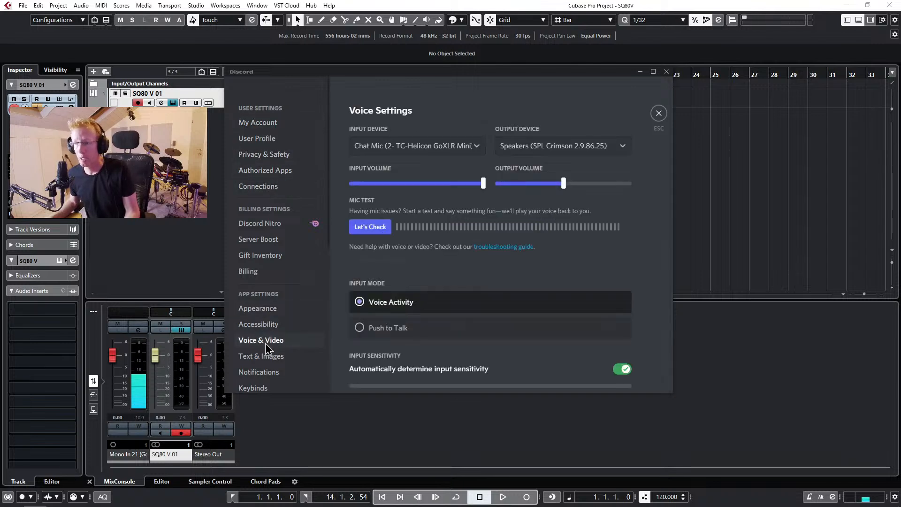
pyautogui.click(552, 147)
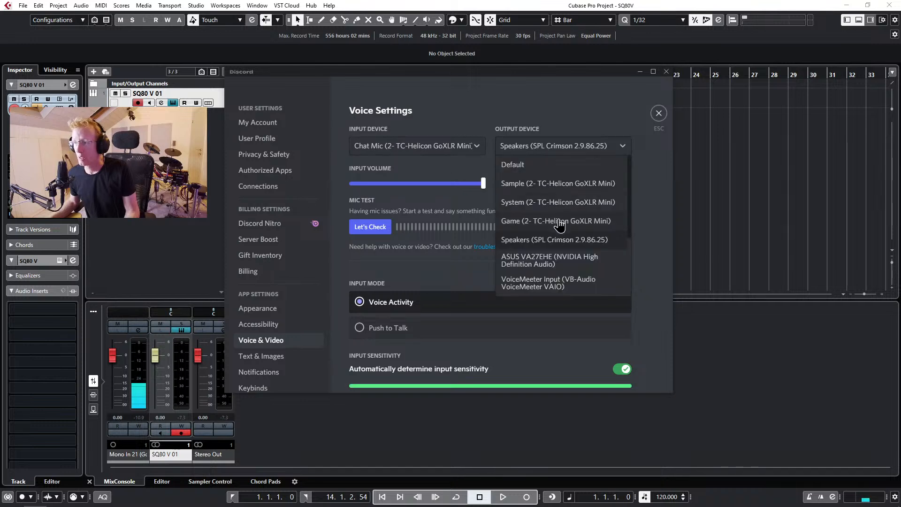
pyautogui.scroll(-3, 559, 224)
pyautogui.scroll(1, 558, 225)
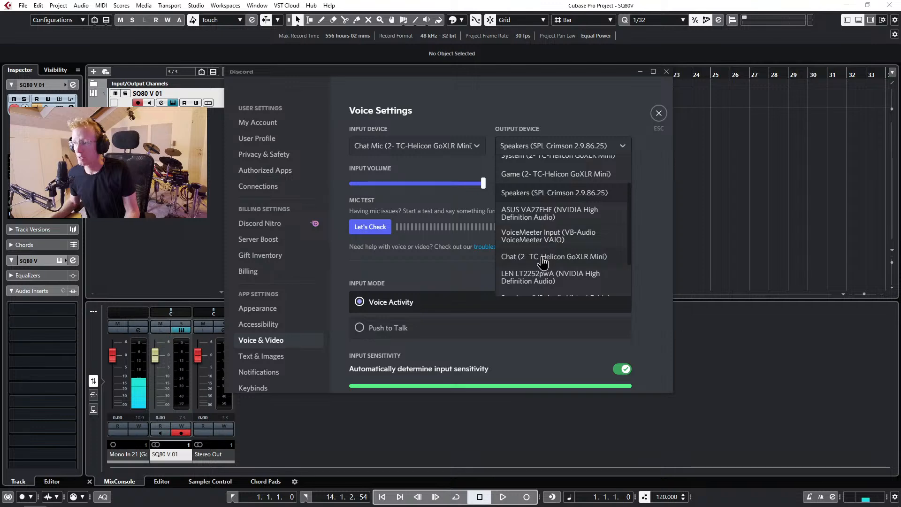
pyautogui.click(544, 259)
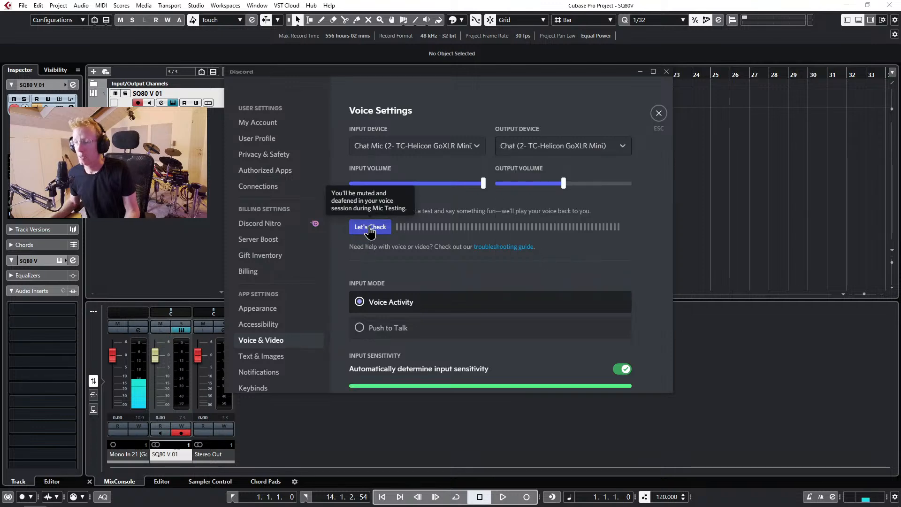
pyautogui.click(659, 114)
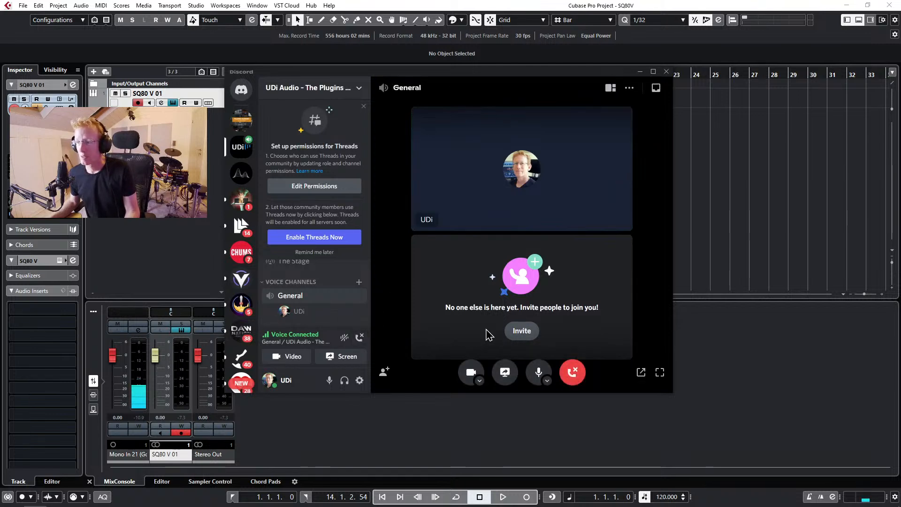
# Copy the invite link from the General voice channel and return to the SQ80 V window in Cubase.
pyautogui.click(523, 331)
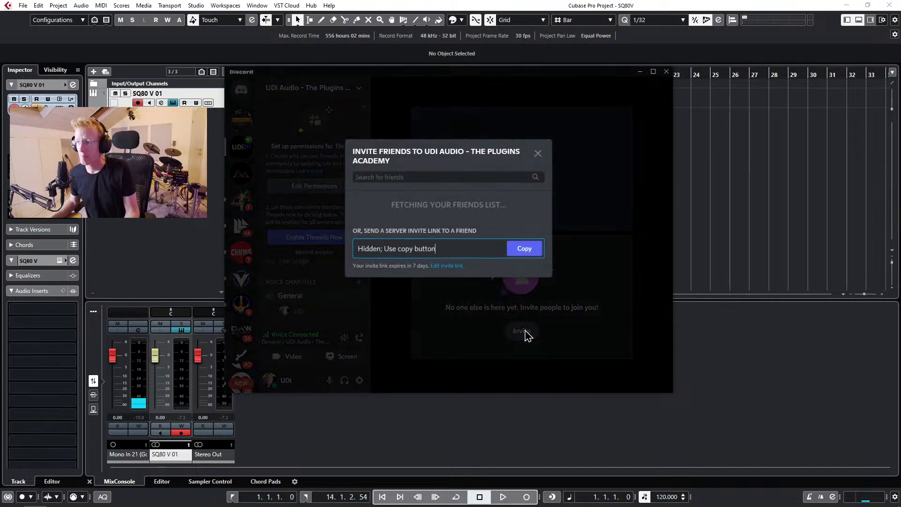
pyautogui.click(522, 302)
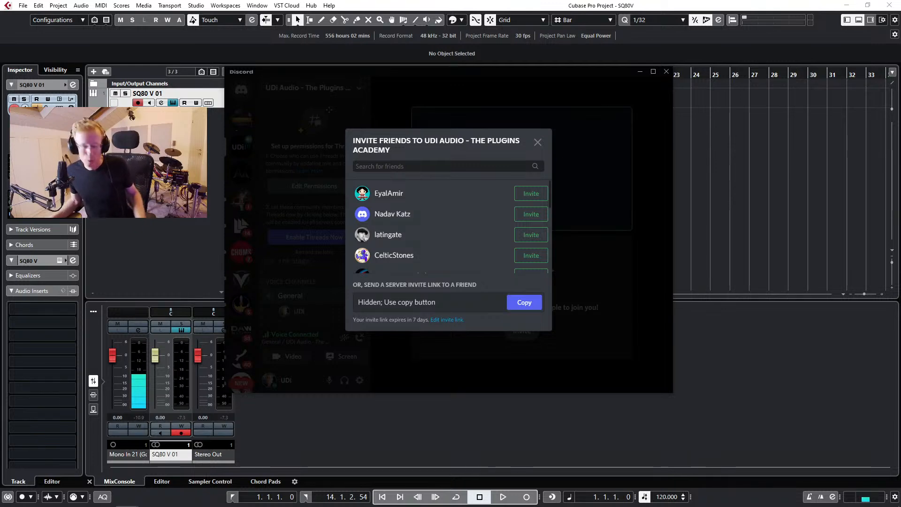
pyautogui.click(538, 142)
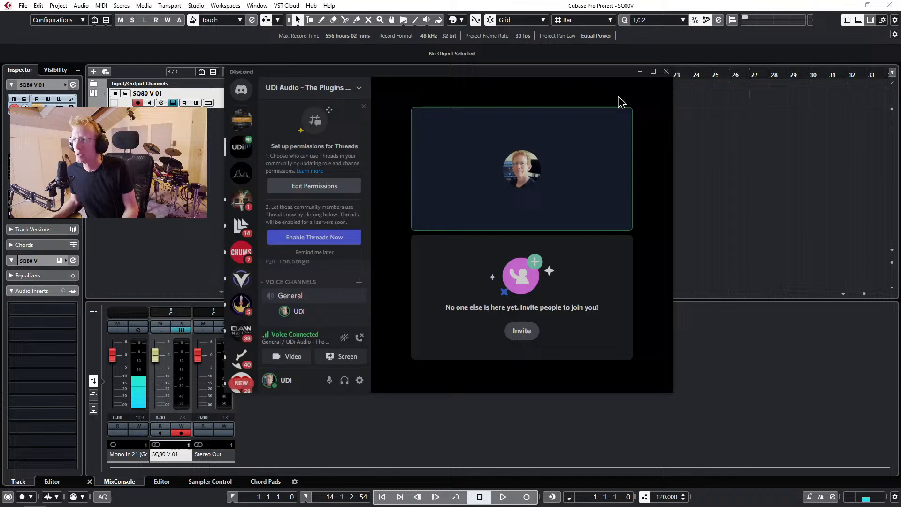
pyautogui.click(640, 72)
pyautogui.click(436, 8)
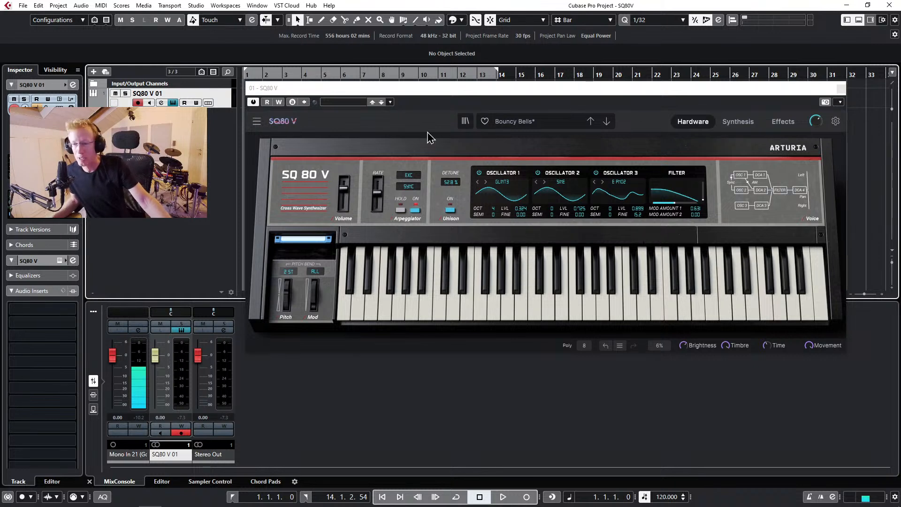
# Switch back to Discord's General voice channel.
pyautogui.moveTo(328, 505)
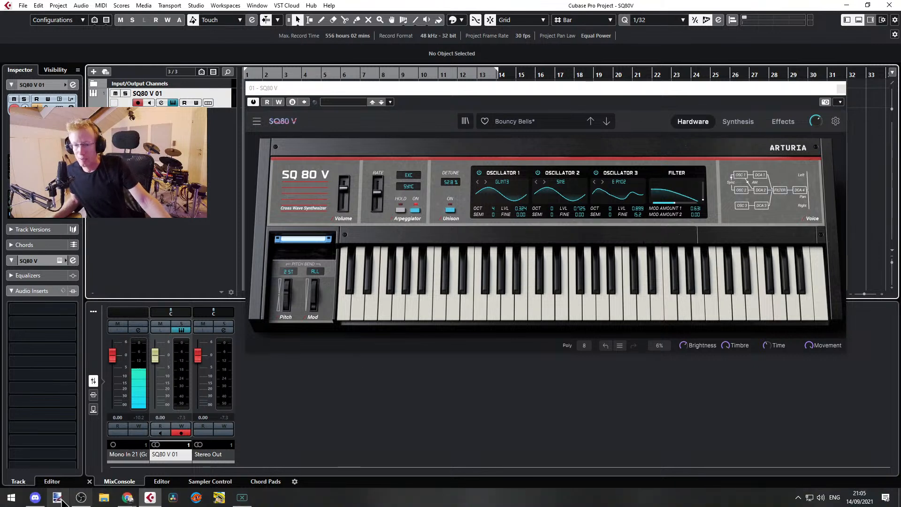
pyautogui.click(35, 497)
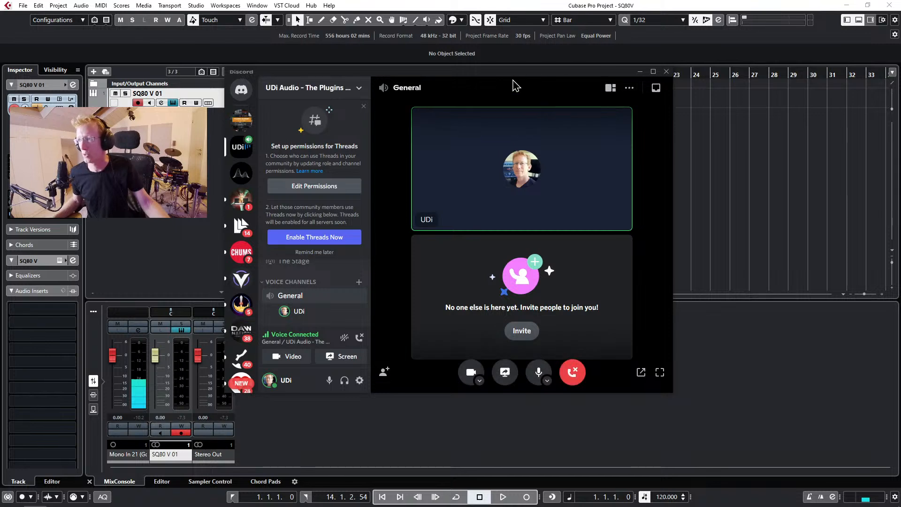
# Move the Discord window clear of the webcam area and minimize it to return to Cubase.
pyautogui.moveTo(359, 71); pyautogui.dragTo(535, 106)
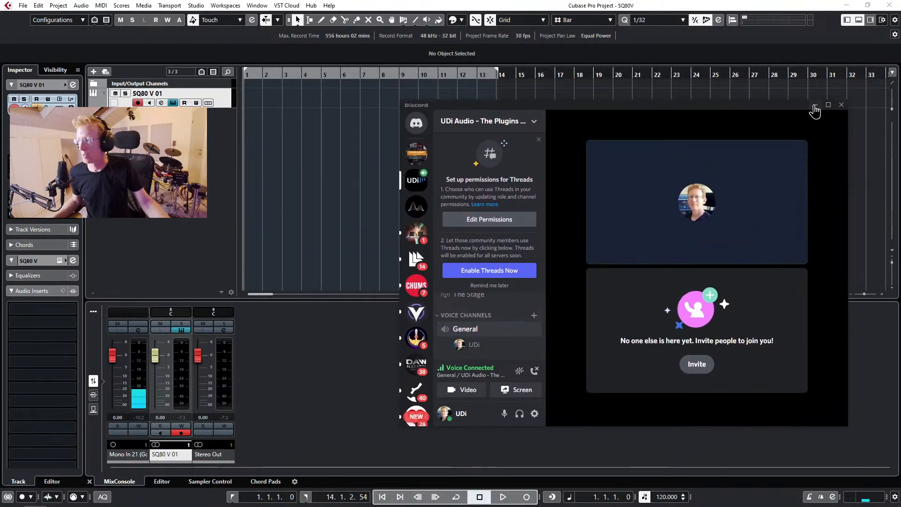
pyautogui.click(815, 106)
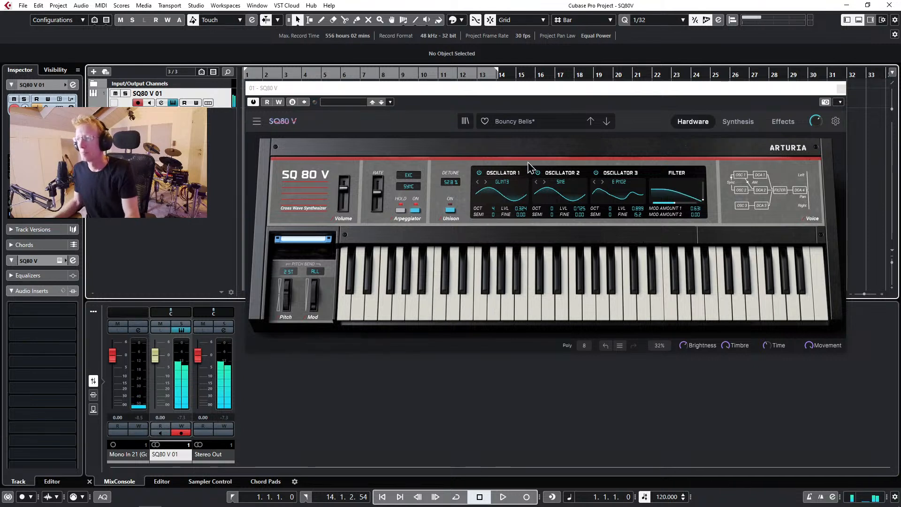
# Advance the SQ80 V to the Chorus Verba preset and try its arpeggiator switch and rate.
pyautogui.click(606, 122)
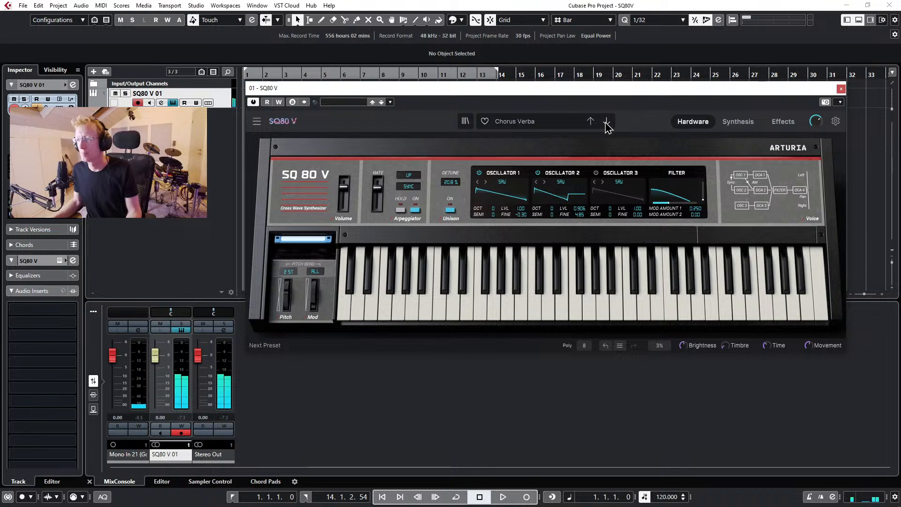
pyautogui.click(417, 211)
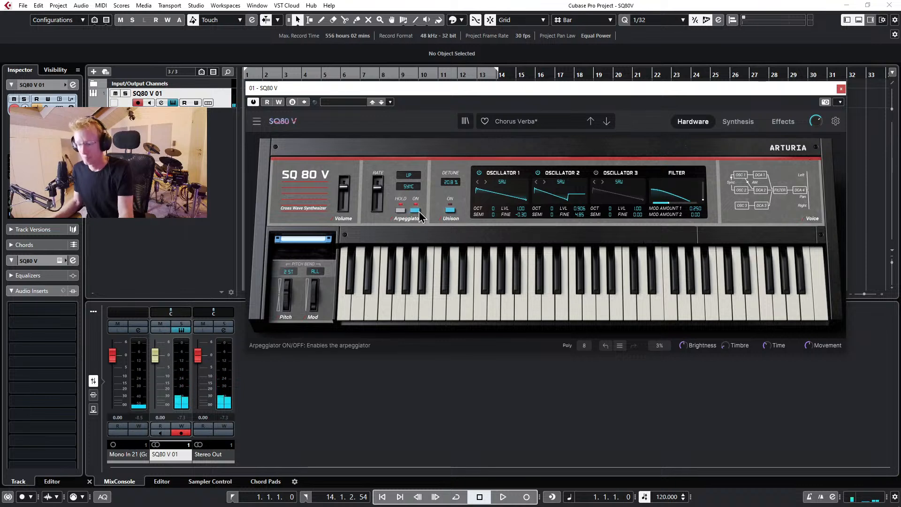
pyautogui.moveTo(378, 187); pyautogui.dragTo(378, 188)
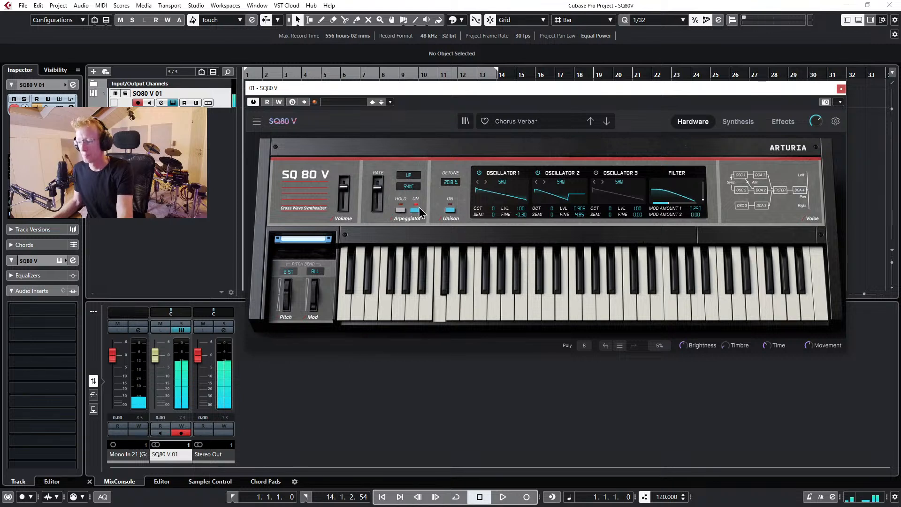
# Advance to the Sweet And Dirty preset and switch its arpeggiator off and back on.
pyautogui.click(606, 122)
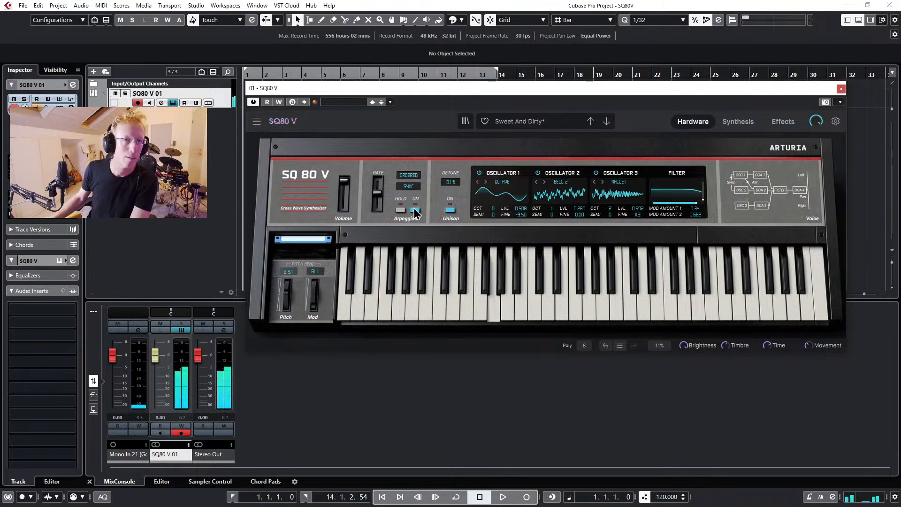
pyautogui.click(413, 208)
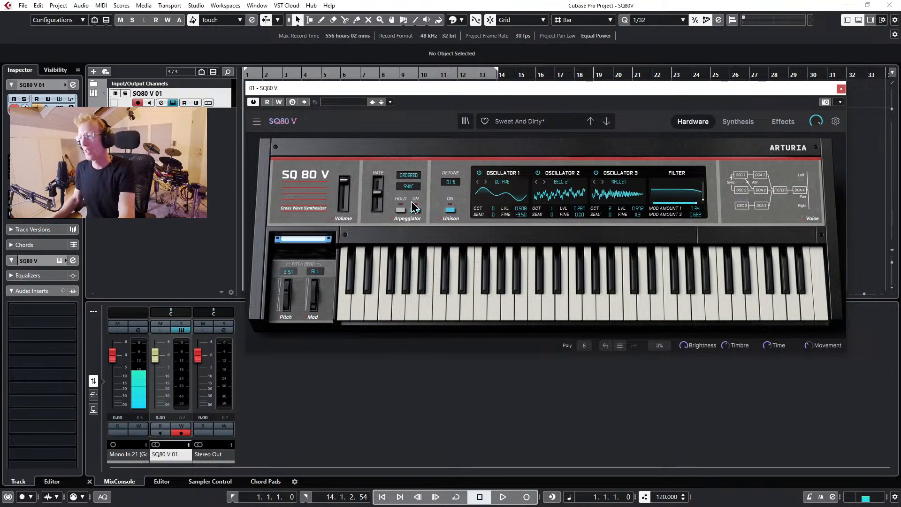
pyautogui.click(412, 204)
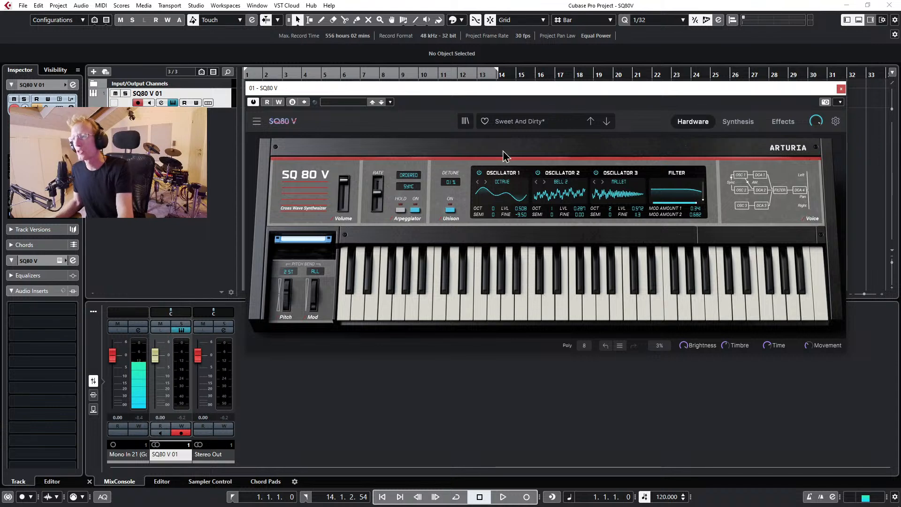
# Load the ANAREV preset from the Keys category and step on through Bells Waterfall to BELPNO.
pyautogui.click(535, 123)
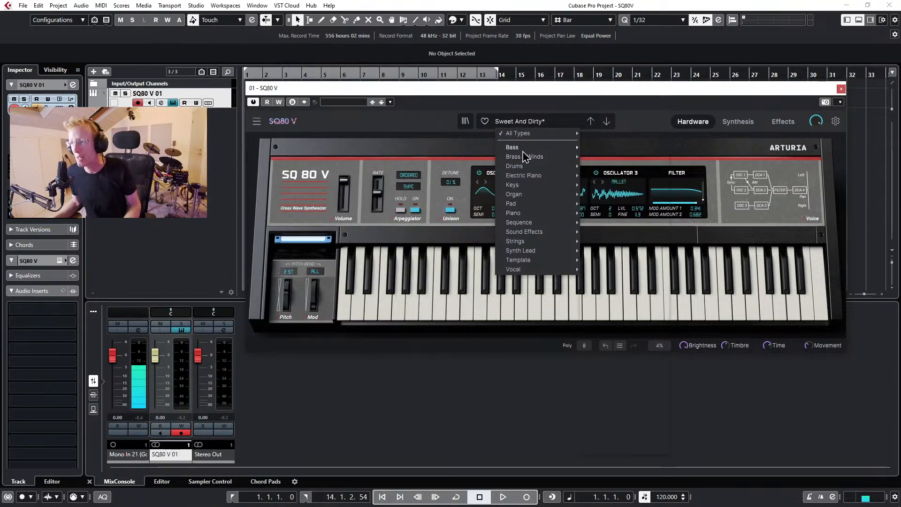
pyautogui.moveTo(525, 185)
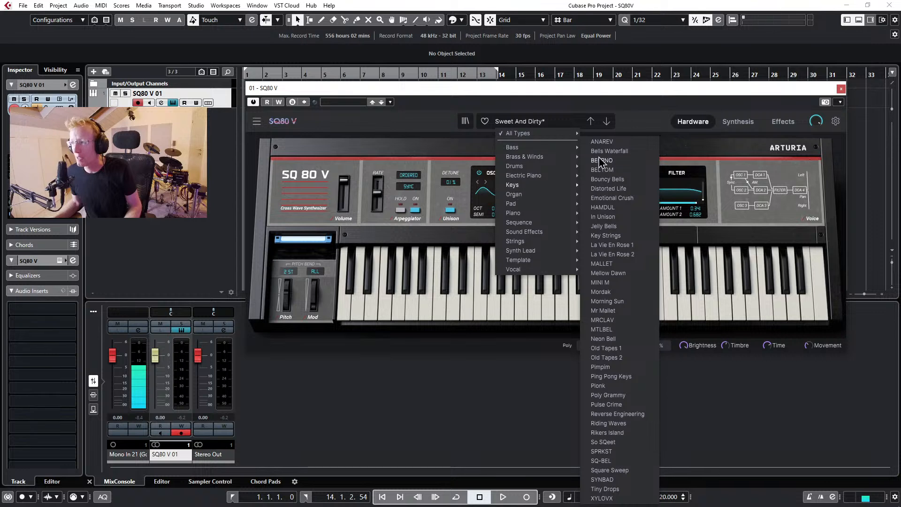
pyautogui.click(602, 142)
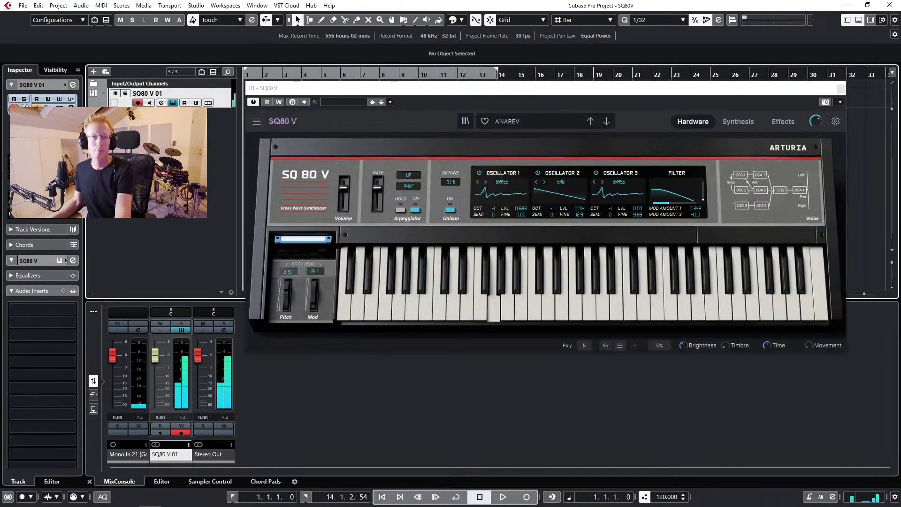
pyautogui.click(487, 95)
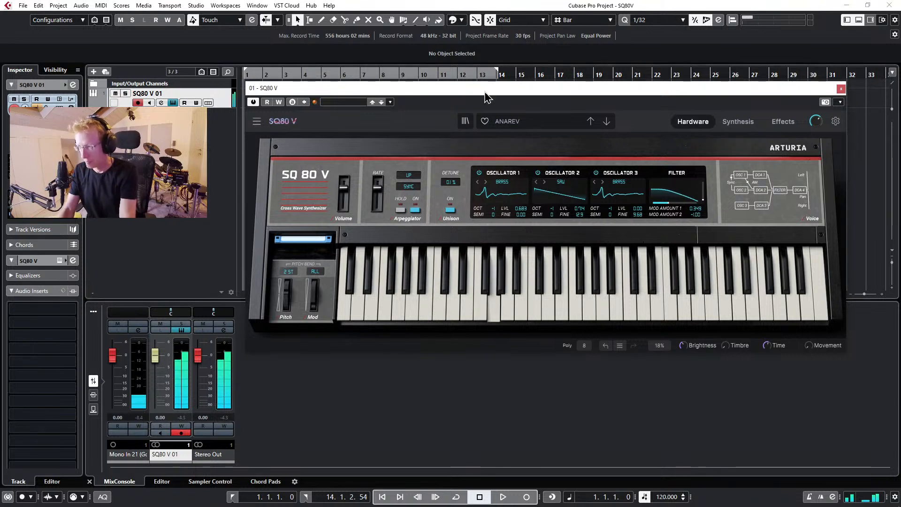
pyautogui.click(607, 121)
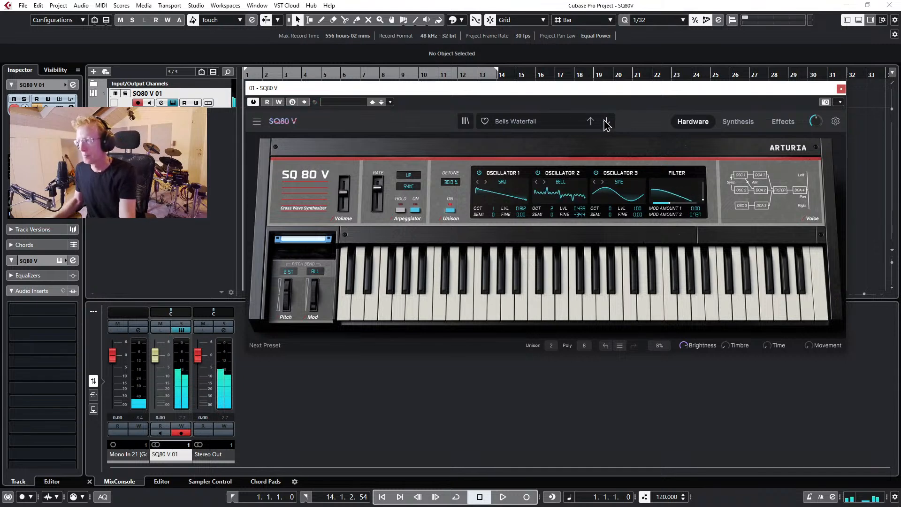
pyautogui.click(607, 122)
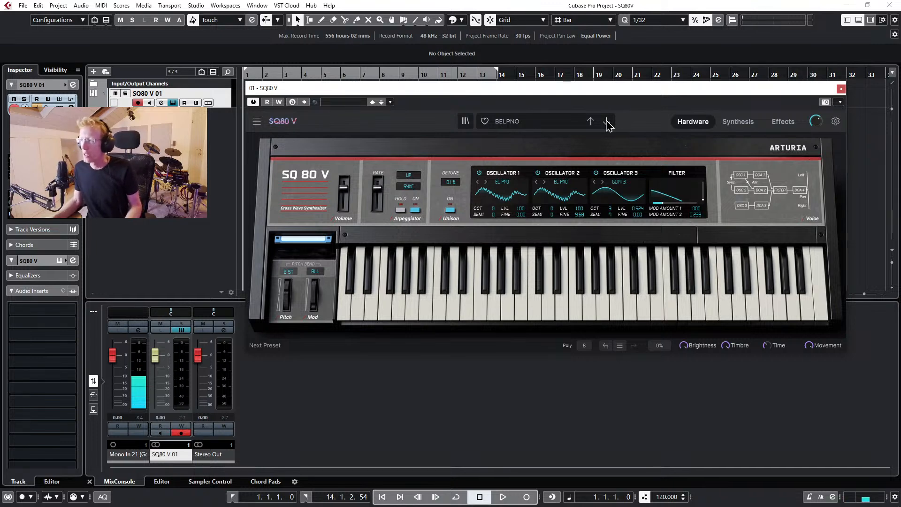
# Look over the BELPNO preset's Synthesis and Effects views, including the Effect 1 types, and return to the Hardware view.
pyautogui.click(748, 121)
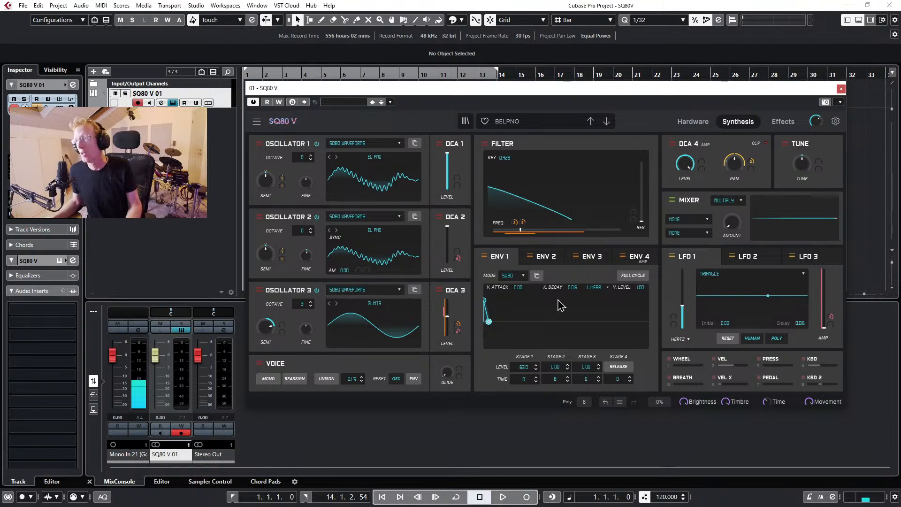
pyautogui.click(783, 121)
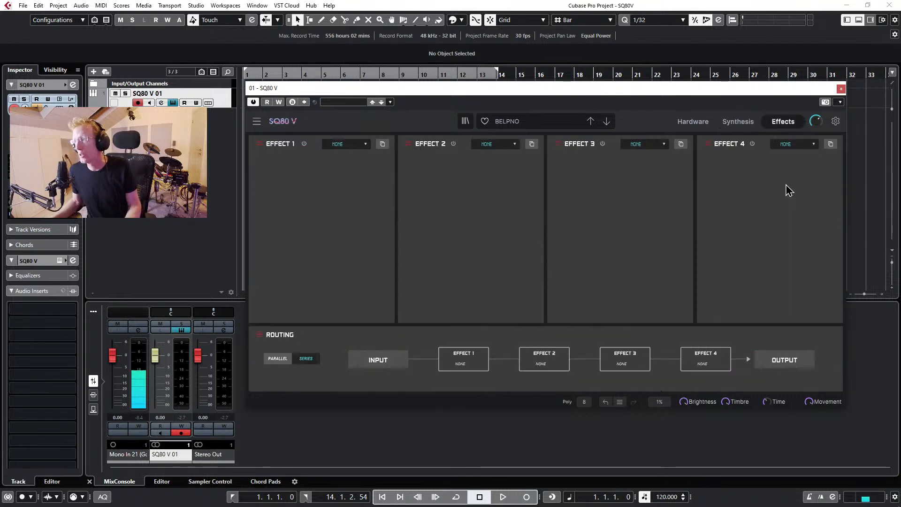
pyautogui.click(365, 145)
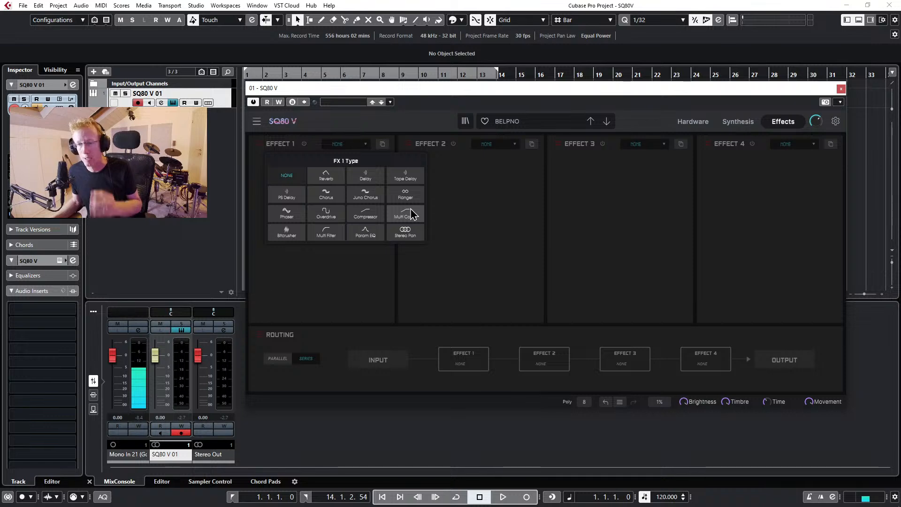
pyautogui.click(465, 171)
pyautogui.click(738, 121)
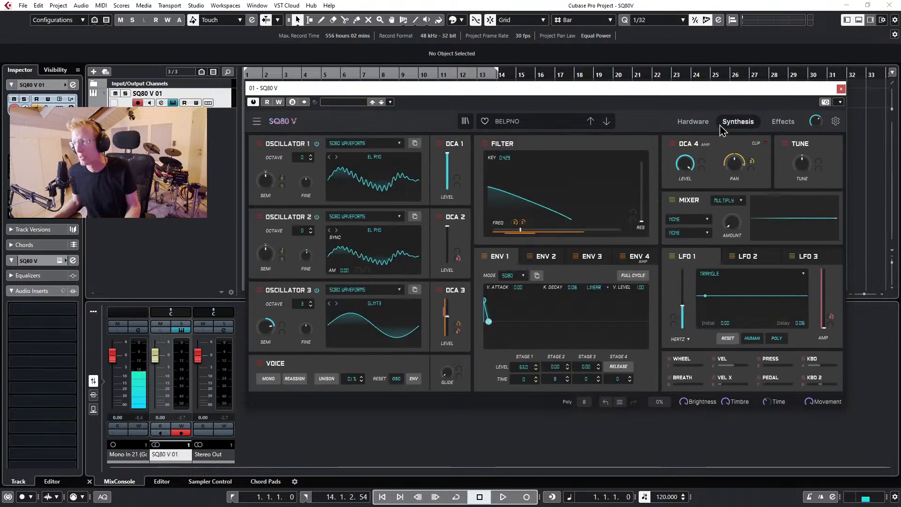
pyautogui.click(693, 121)
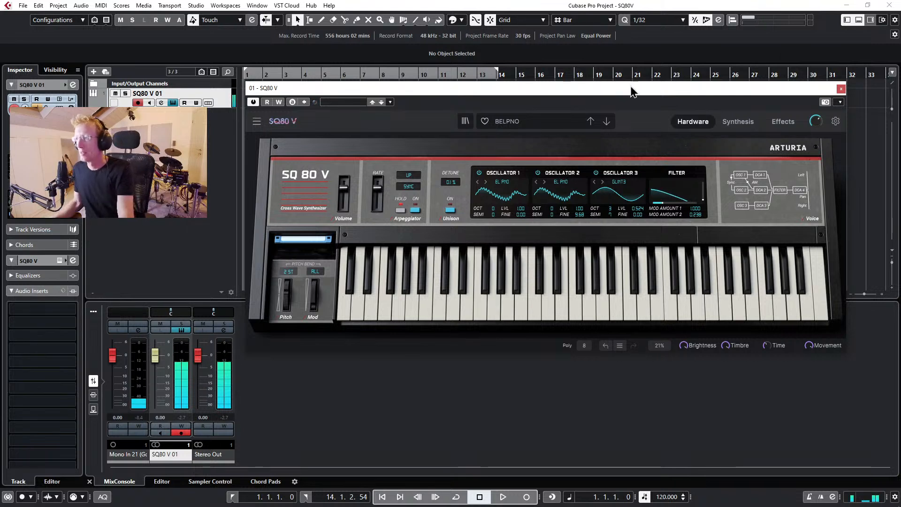
# Step through the following Keys presets from BELTOM to Distorted Life.
pyautogui.click(607, 122)
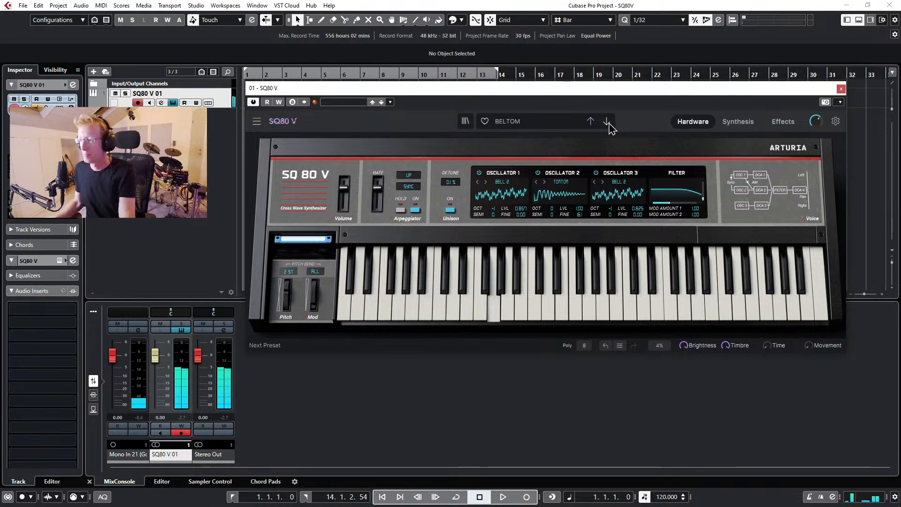
pyautogui.click(607, 122)
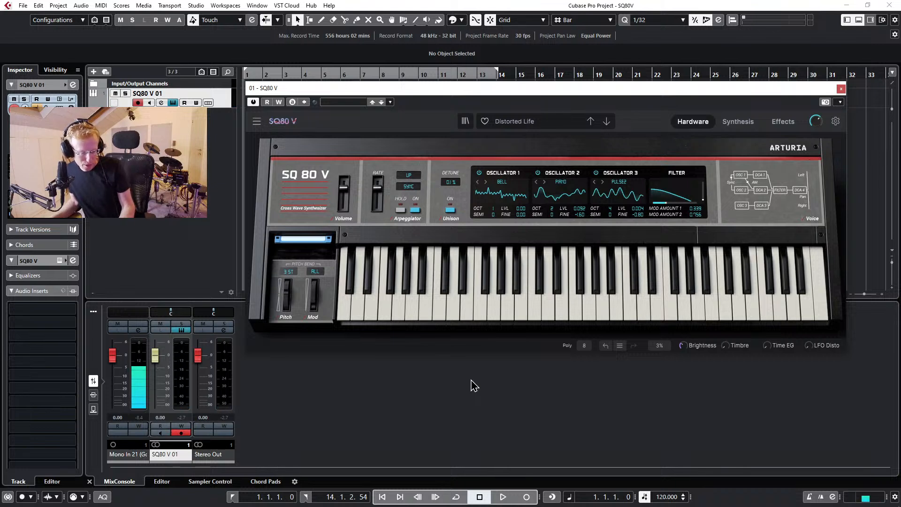
# Switch to Discord and check the muted participant's tile in the General voice channel, enlarging it and returning to the grid.
pyautogui.moveTo(188, 502)
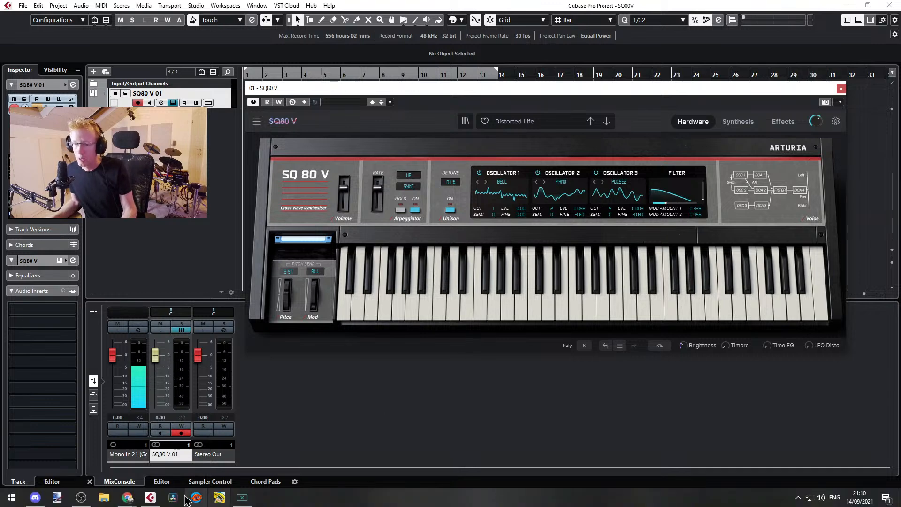
pyautogui.click(35, 497)
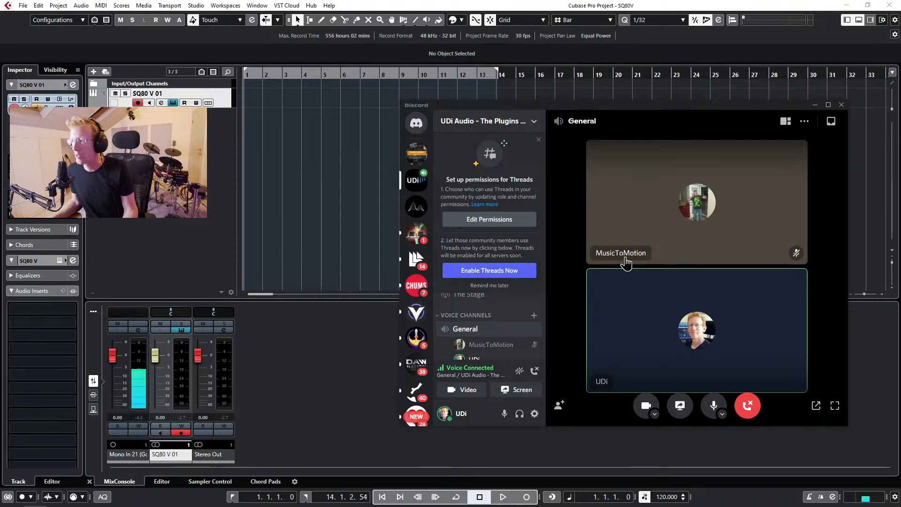
pyautogui.click(799, 257)
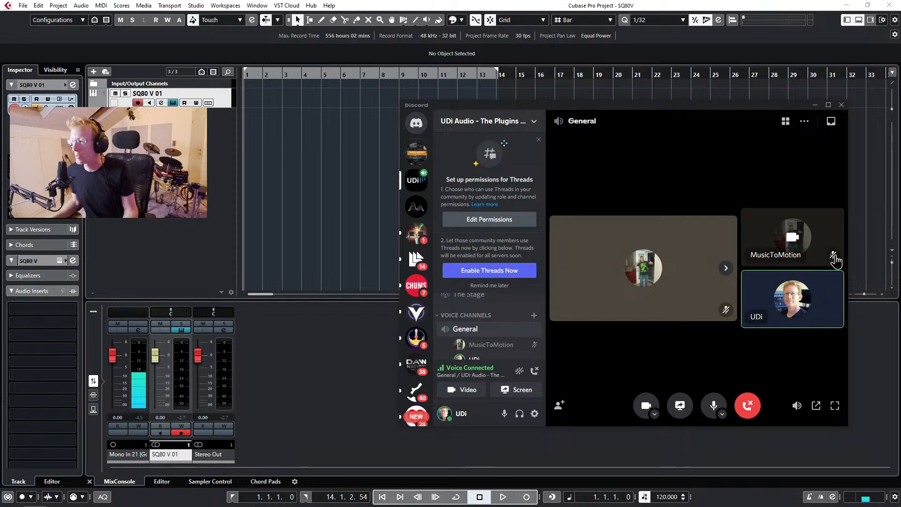
pyautogui.click(625, 262)
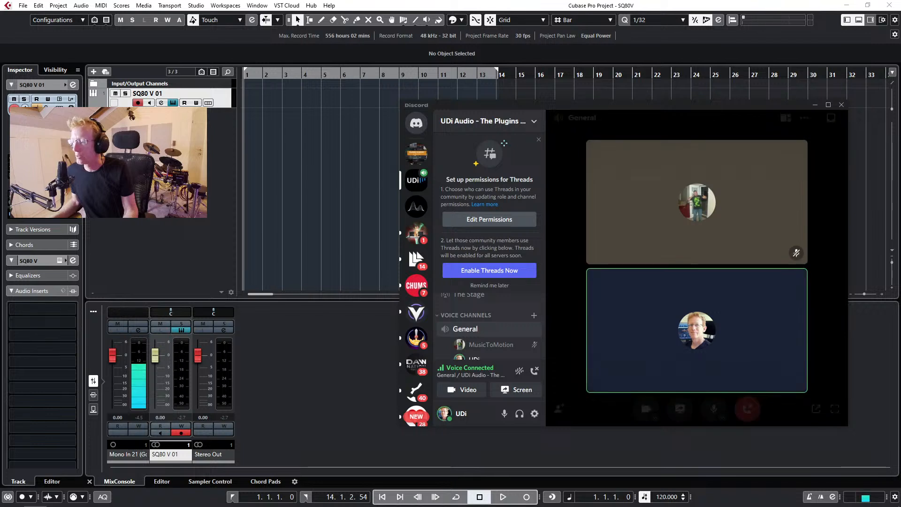
pyautogui.click(795, 258)
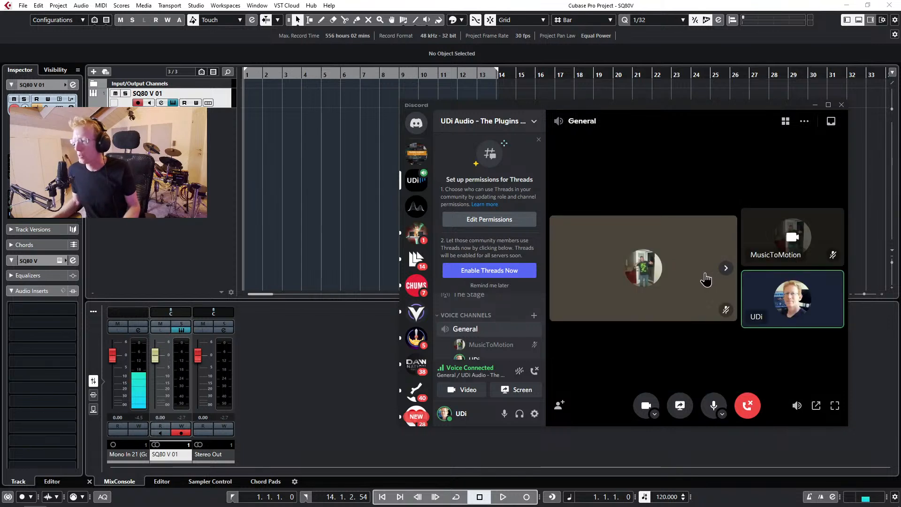
pyautogui.click(632, 277)
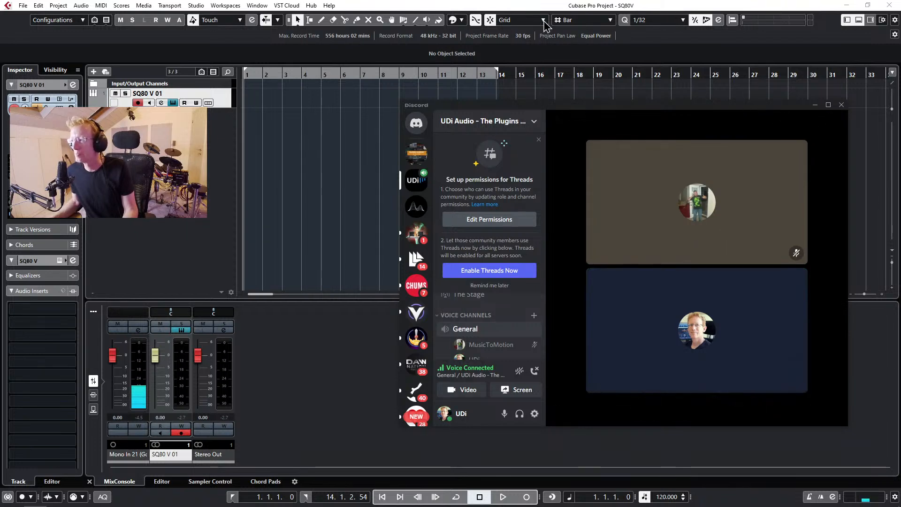
# Return to the SQ80 V window, load Acid Rain from the Sequence presets and step on to Blister.
pyautogui.press('super+Down')
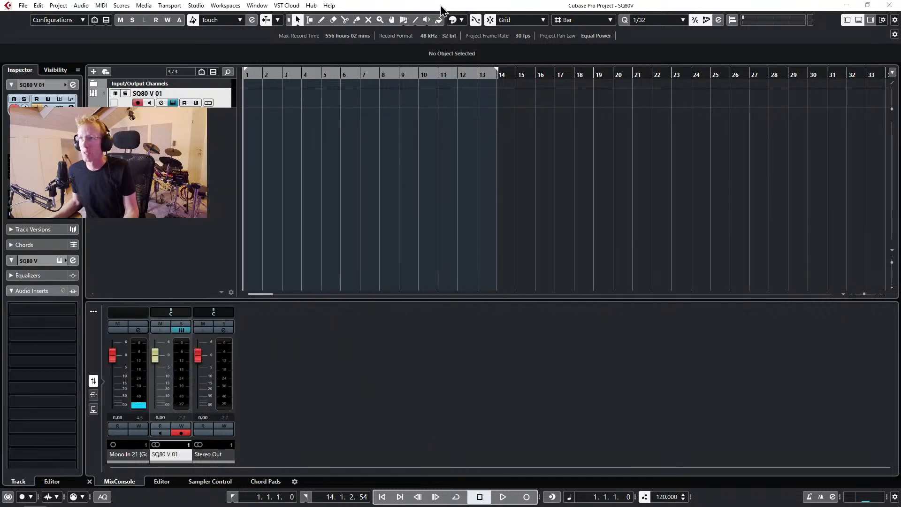
pyautogui.hotkey('alt', 'Tab')
pyautogui.click(513, 123)
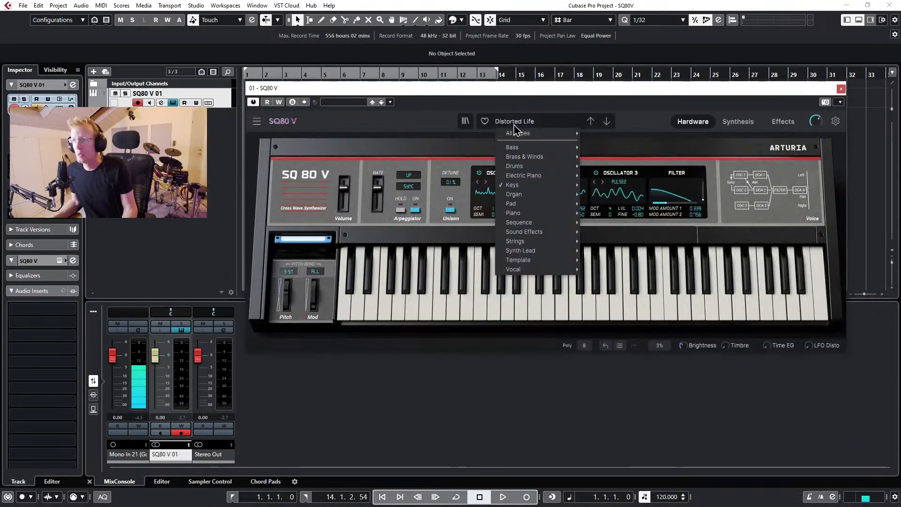
pyautogui.moveTo(524, 186)
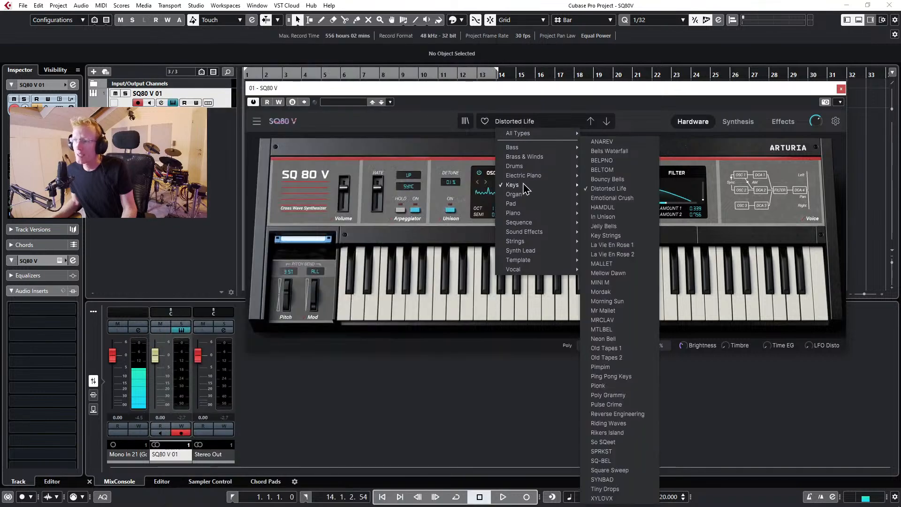
pyautogui.moveTo(525, 224)
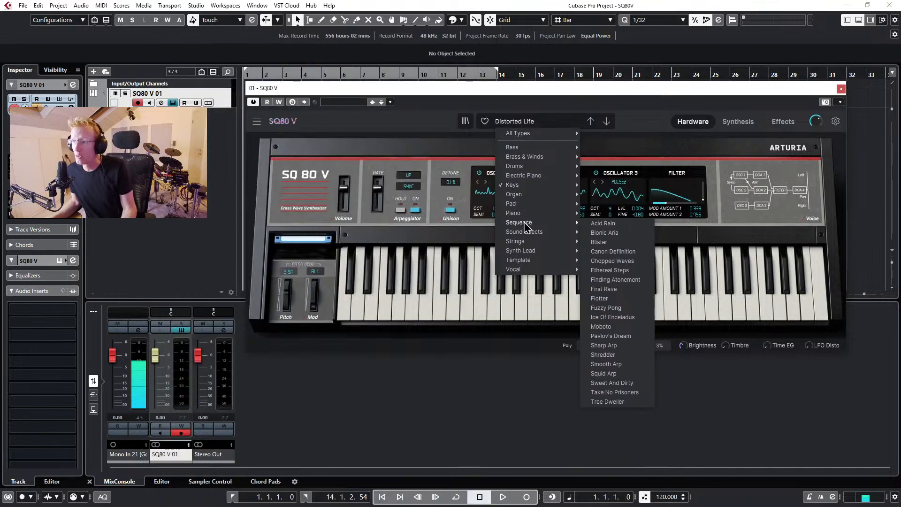
pyautogui.click(604, 224)
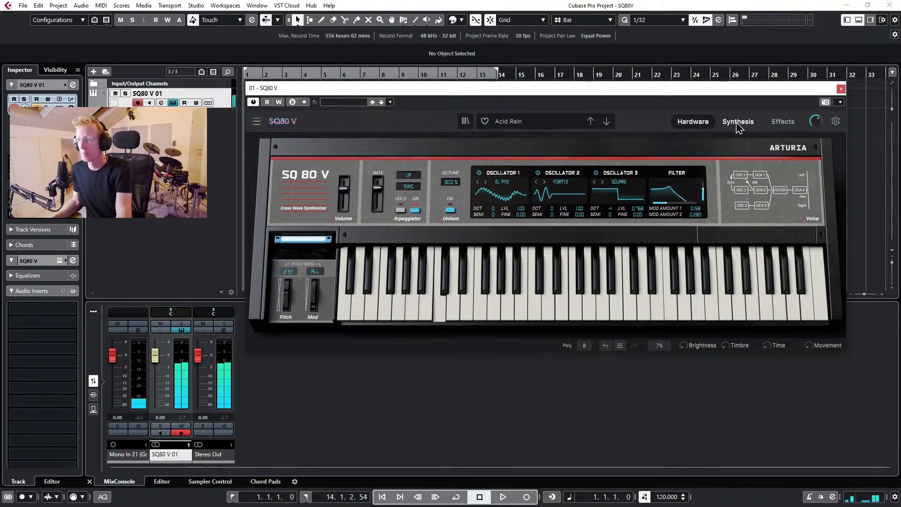
pyautogui.click(607, 123)
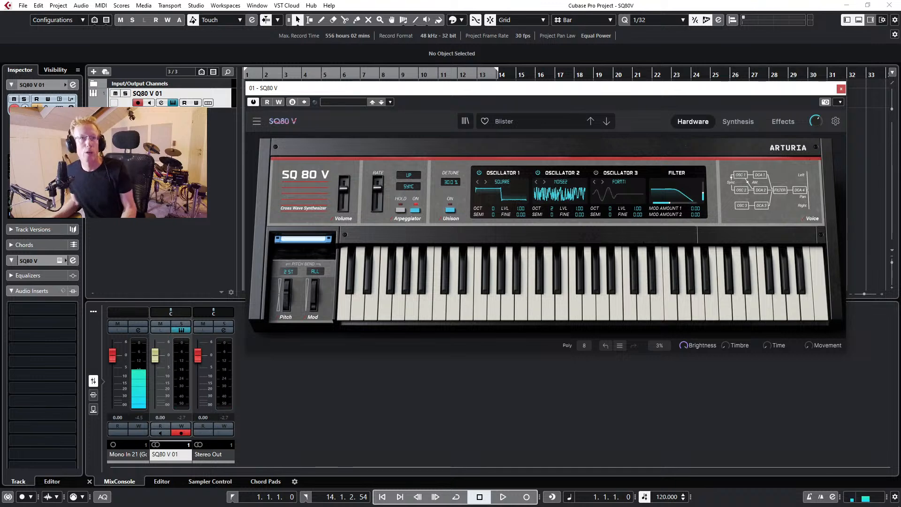
# Dismiss the SQ80 V window and bring Discord's General voice channel back to the front.
pyautogui.press('Escape')
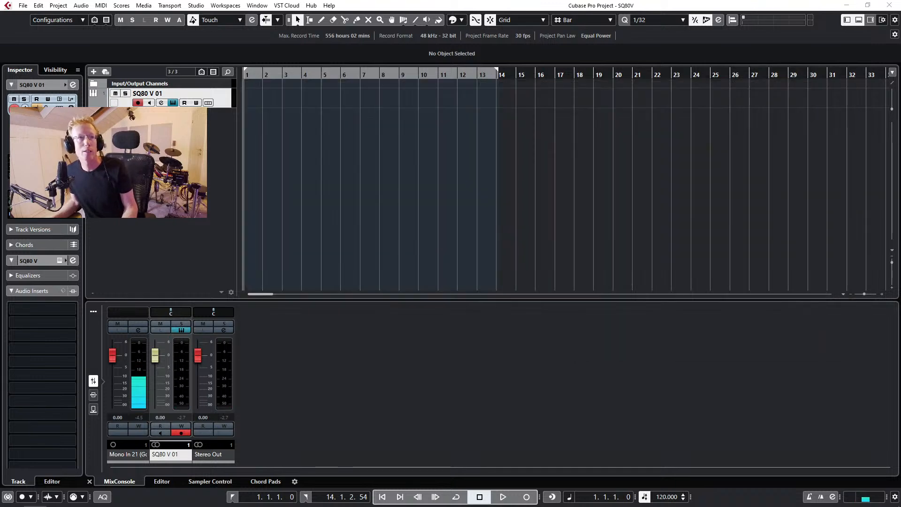
pyautogui.hotkey('alt', 'Tab')
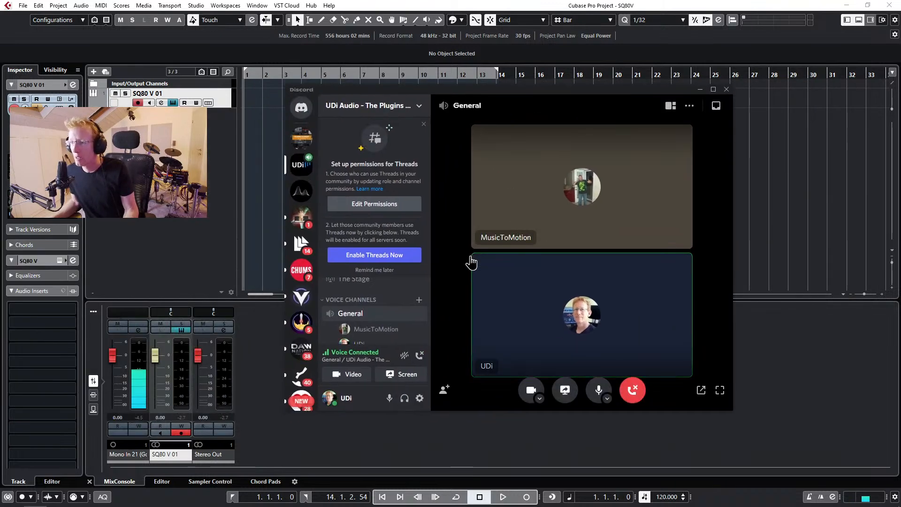
pyautogui.click(394, 202)
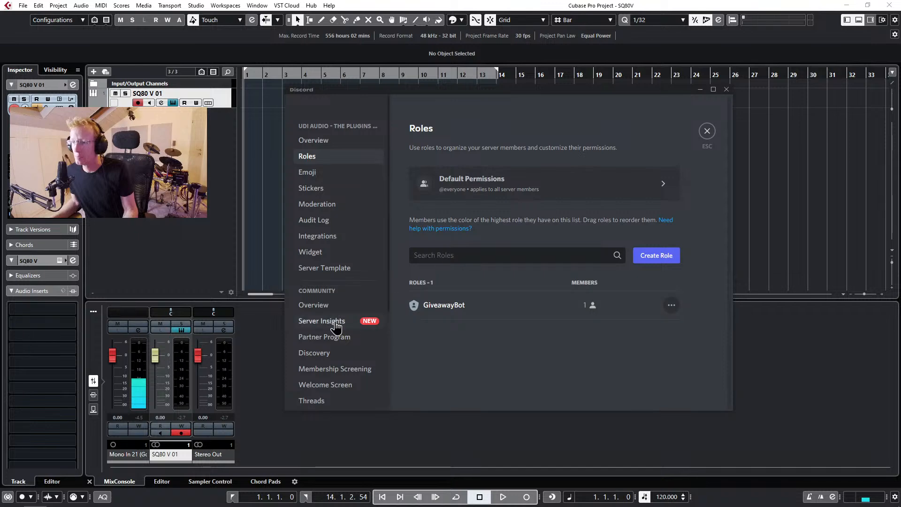
pyautogui.click(707, 132)
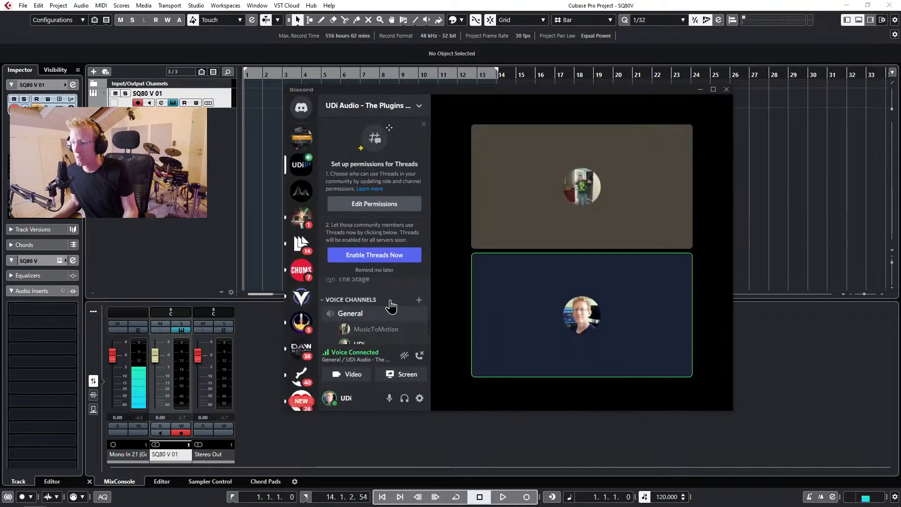
pyautogui.click(394, 312)
# Raise the other participant's user volume, toggle their local mute, and return the voice channel to the grid view.
pyautogui.click(554, 236)
pyautogui.rightClick(564, 232)
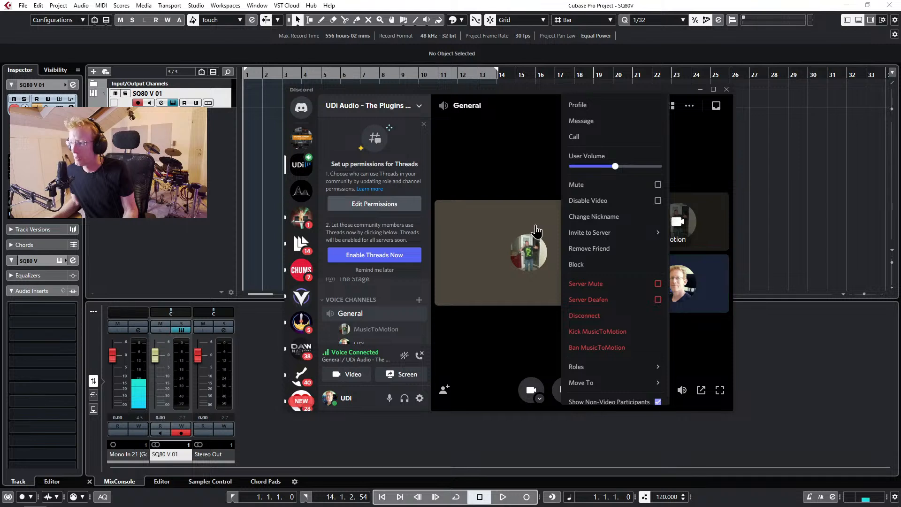
pyautogui.moveTo(613, 237)
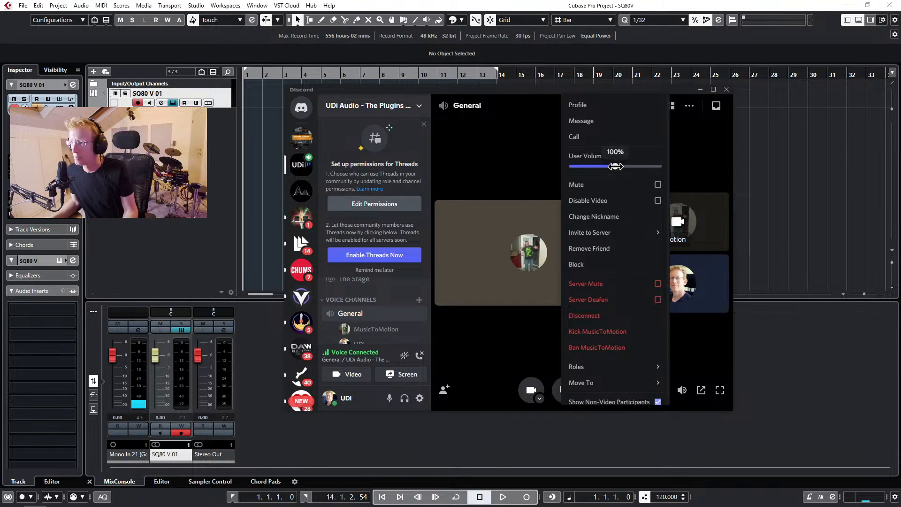
pyautogui.moveTo(616, 166); pyautogui.dragTo(639, 168)
pyautogui.click(658, 186)
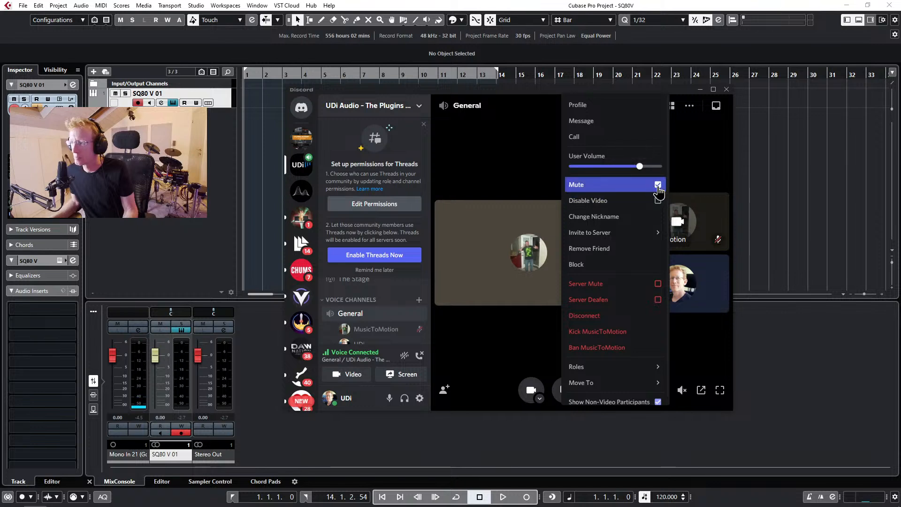
pyautogui.click(569, 216)
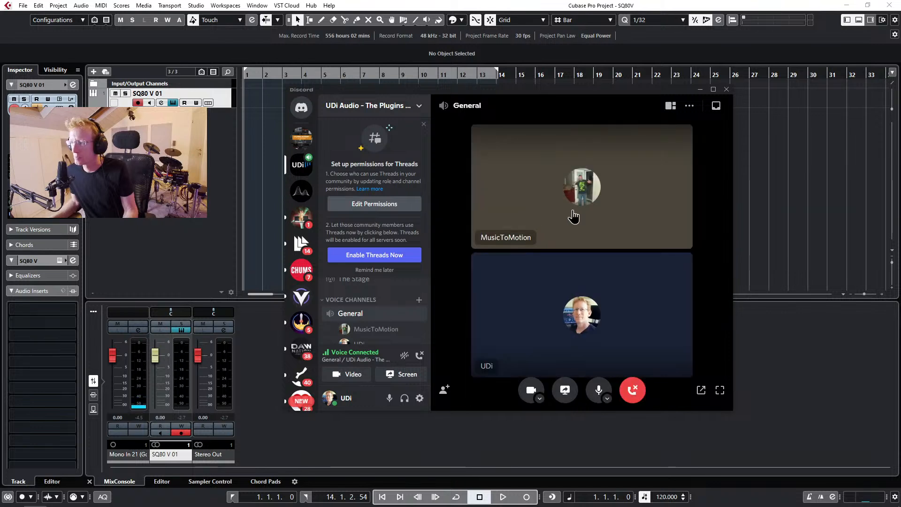
pyautogui.click(568, 216)
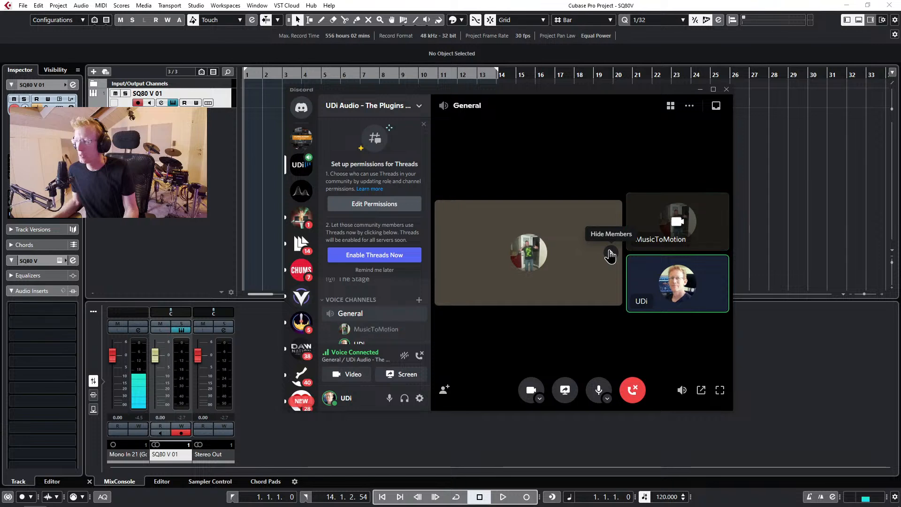
pyautogui.click(580, 227)
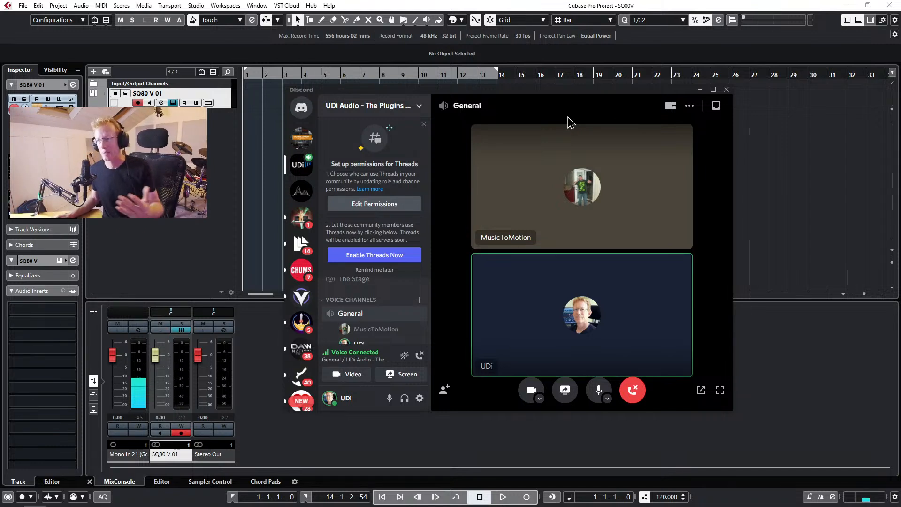
# Minimize Discord to return to the SQ80 V window and step through the Sequence presets from Blister to Chopped Waves.
pyautogui.click(701, 91)
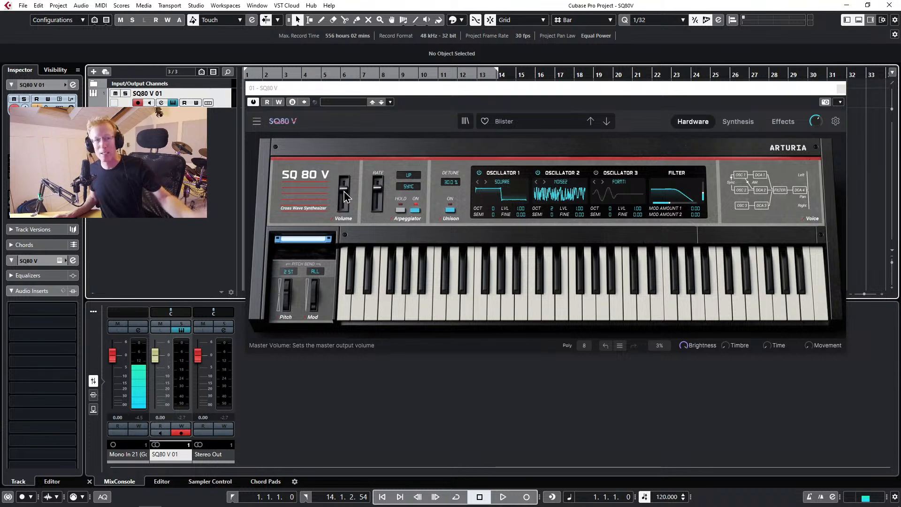
pyautogui.click(474, 90)
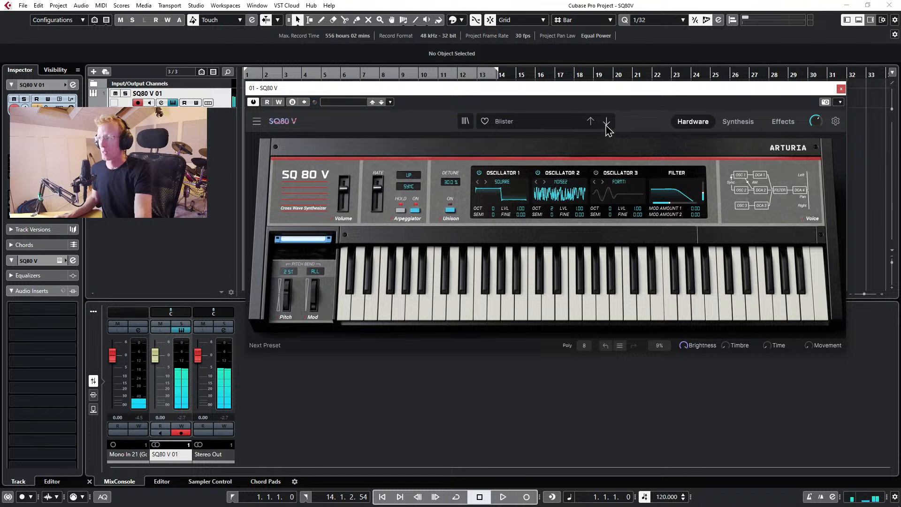
pyautogui.click(606, 122)
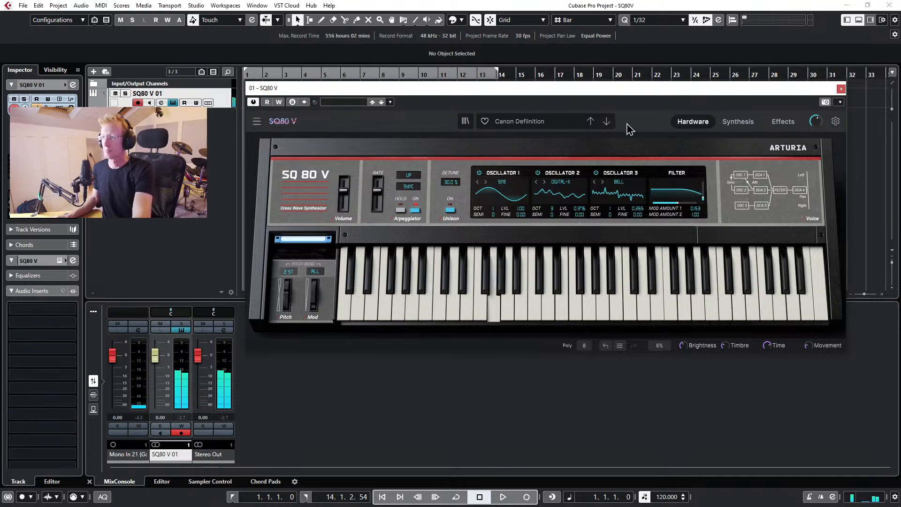
pyautogui.click(607, 122)
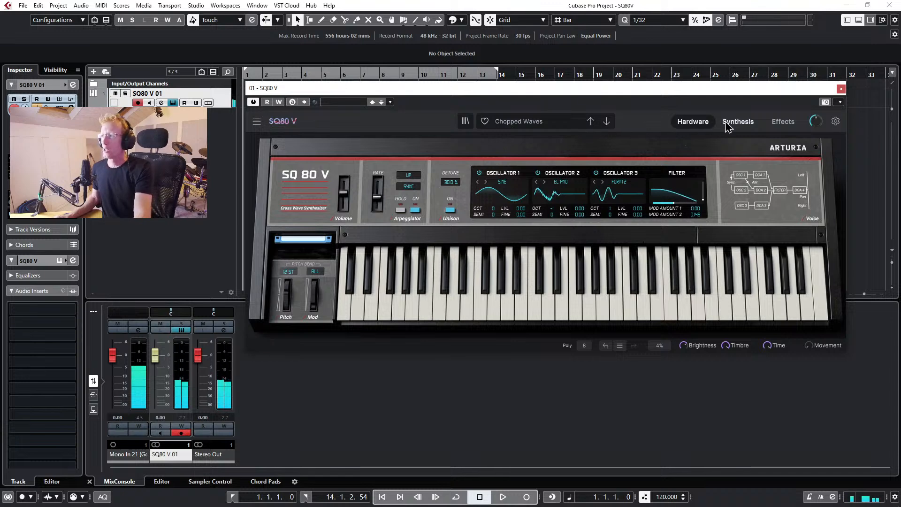
# Show the synthesis view, step on to the Ethereal Steps preset and look through its envelopes and LFOs.
pyautogui.click(728, 123)
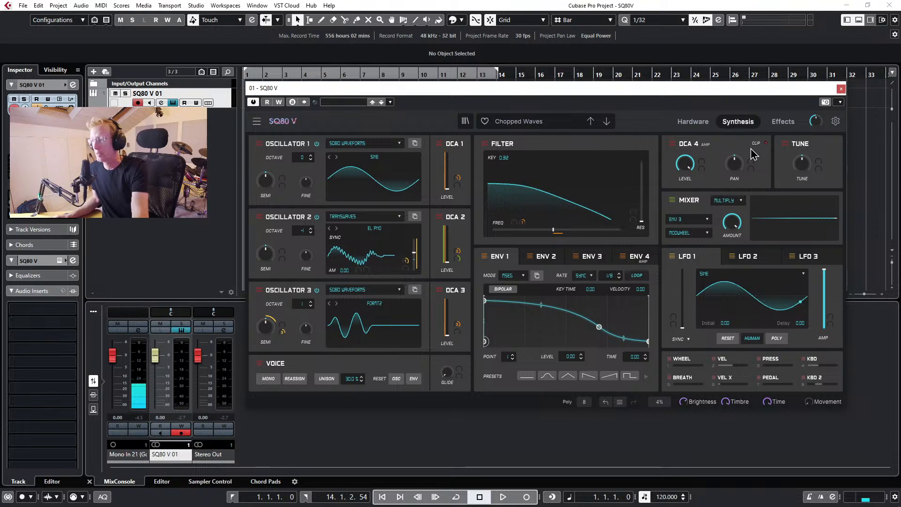
pyautogui.click(607, 122)
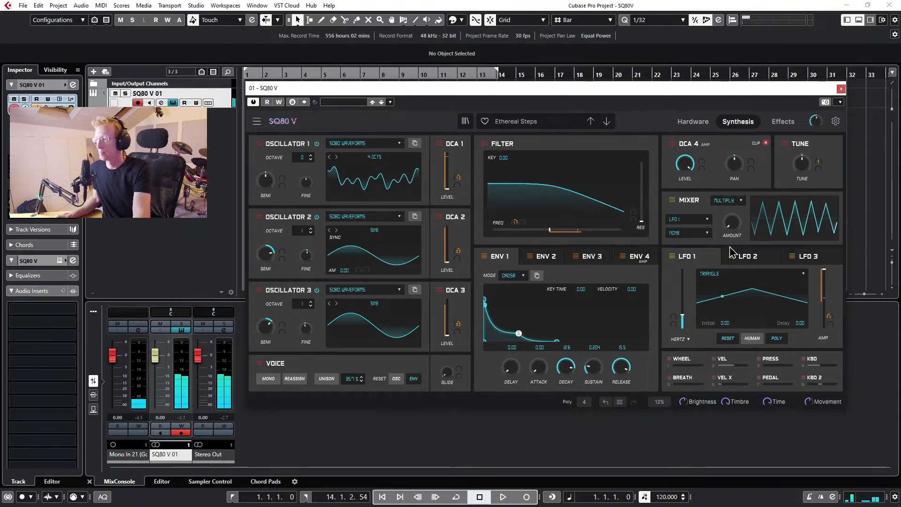
pyautogui.click(545, 256)
pyautogui.click(590, 256)
pyautogui.click(634, 258)
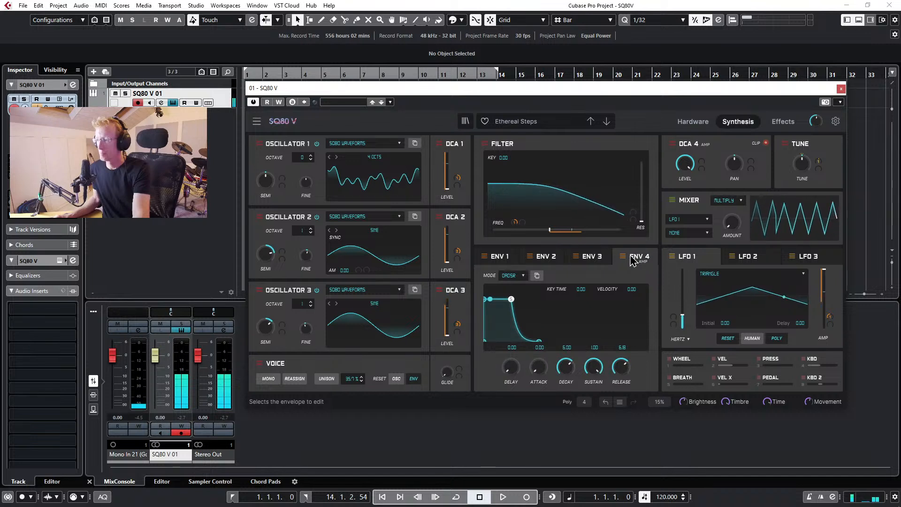
pyautogui.click(500, 259)
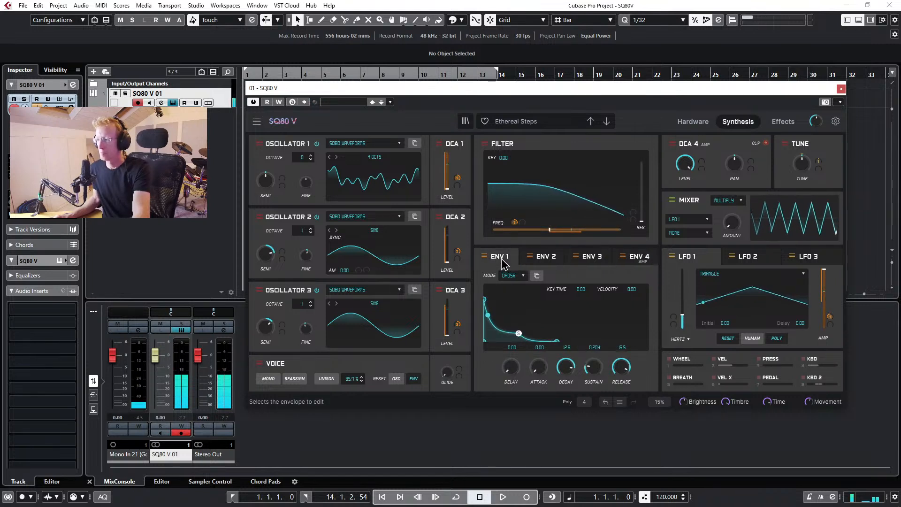
pyautogui.click(748, 257)
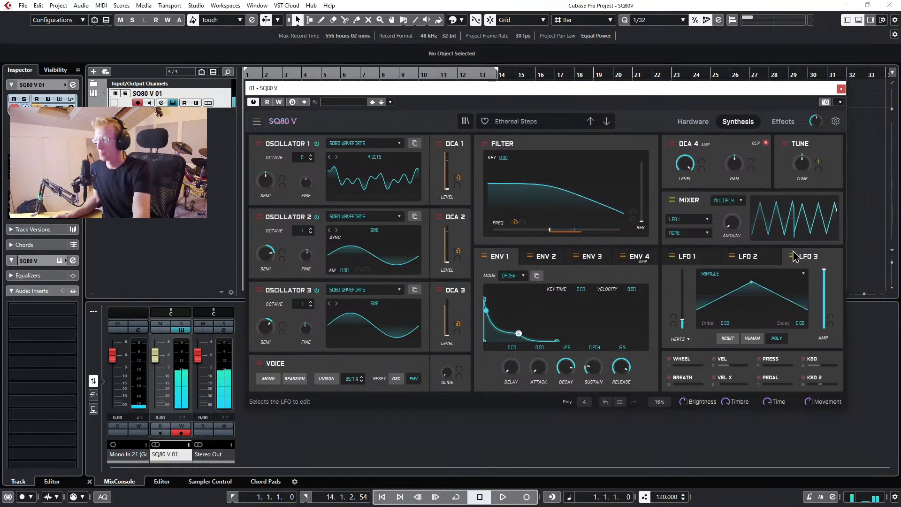
# Step through the following Sequence presets from Finding Atonement to Flotter.
pyautogui.click(607, 121)
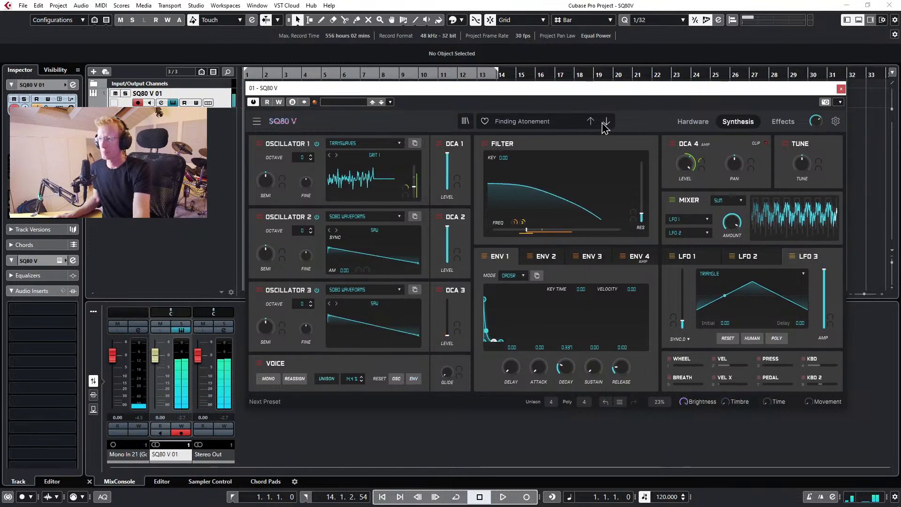
pyautogui.click(606, 122)
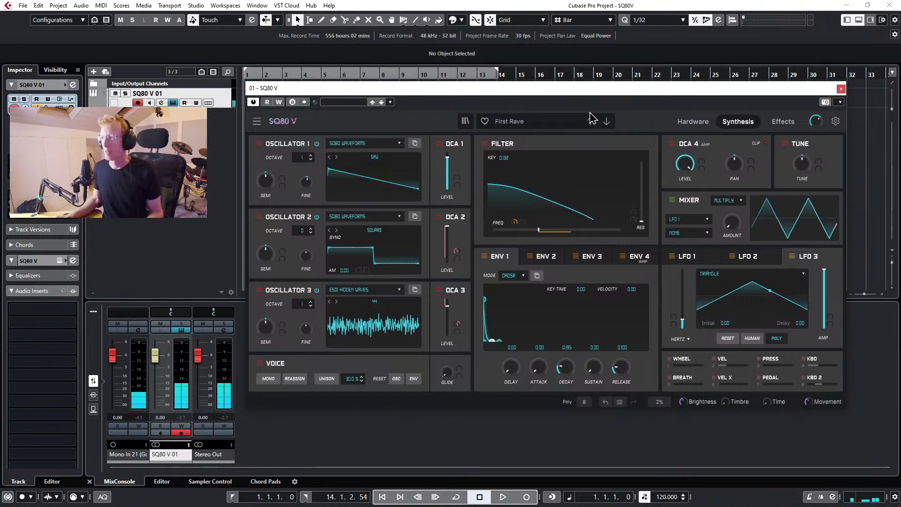
pyautogui.click(608, 123)
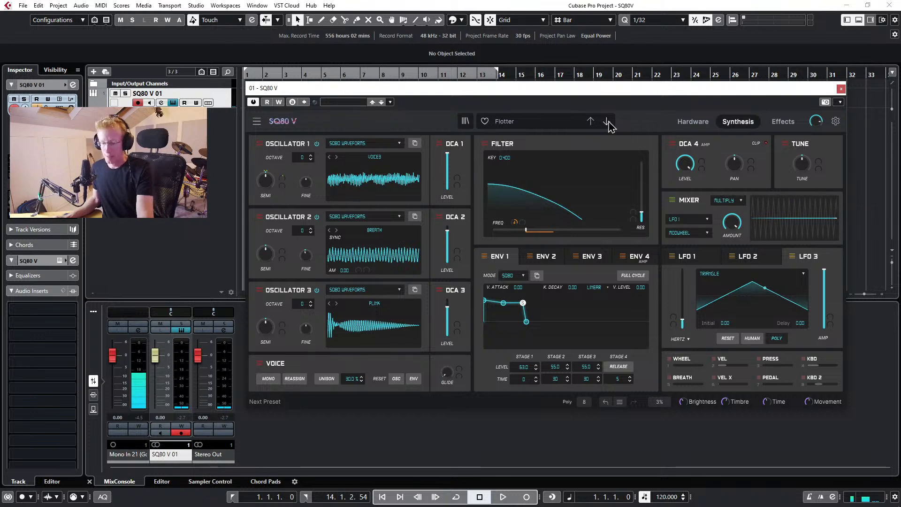
# Load Artic Blues from the Synth Lead presets and step through the following leads to InterMod.
pyautogui.click(546, 123)
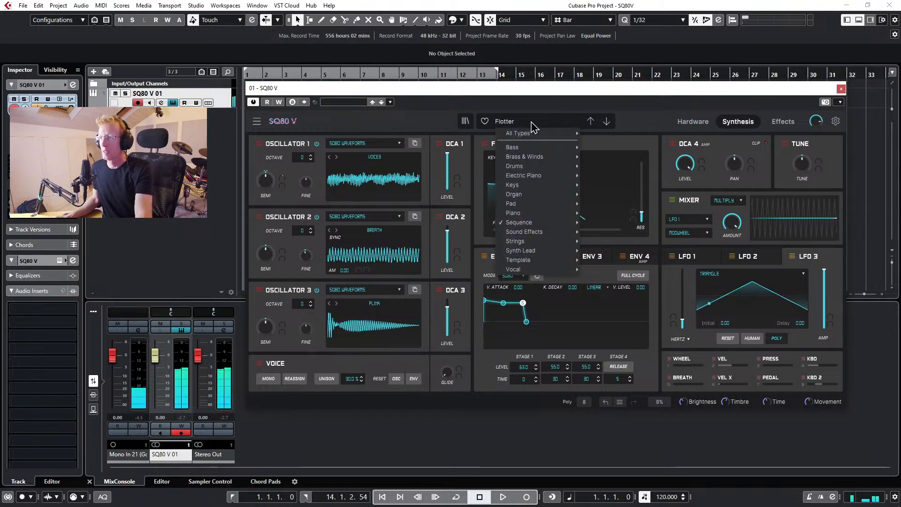
pyautogui.moveTo(539, 252)
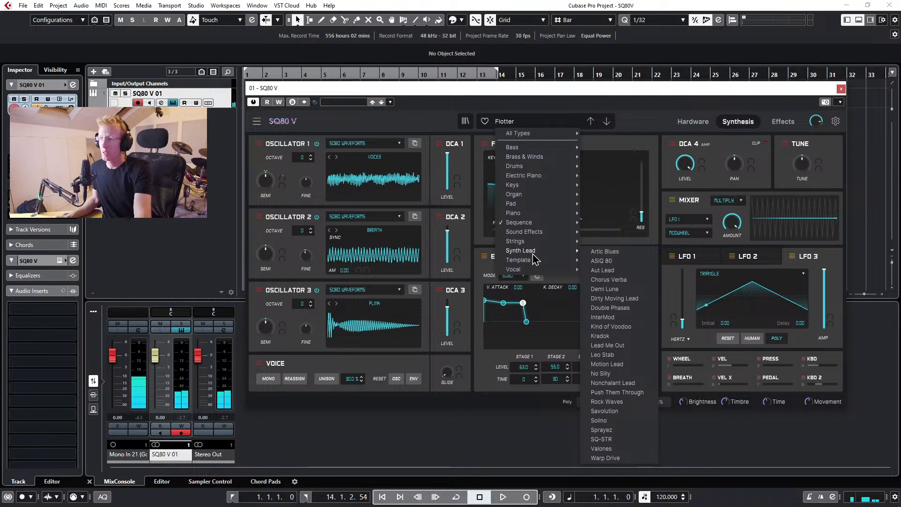
pyautogui.click(607, 252)
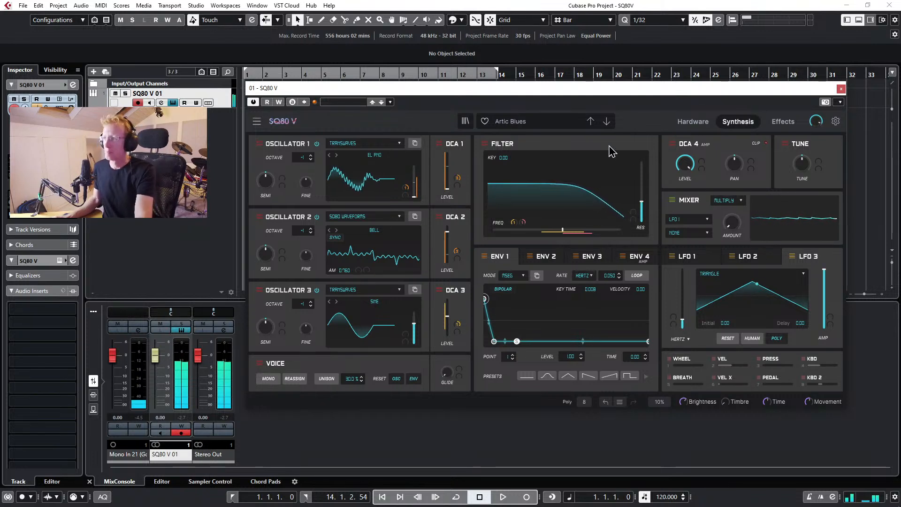
pyautogui.click(608, 121)
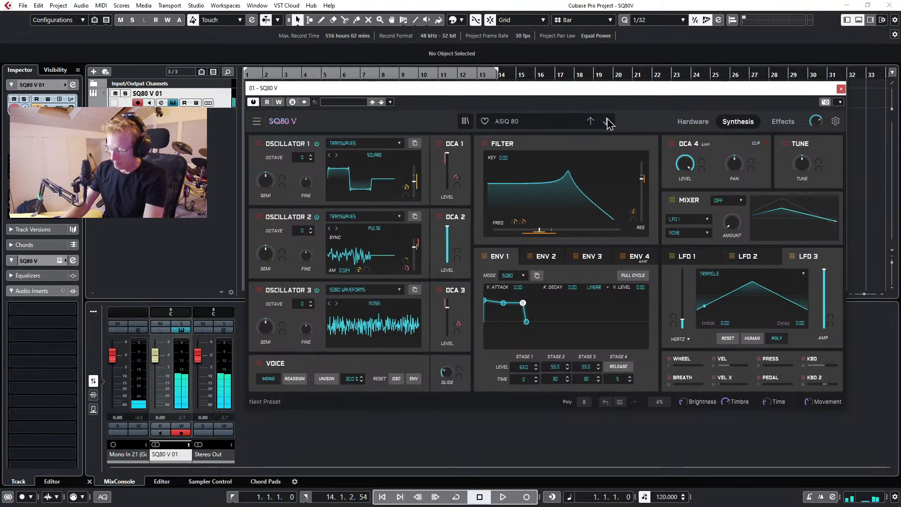
pyautogui.click(607, 122)
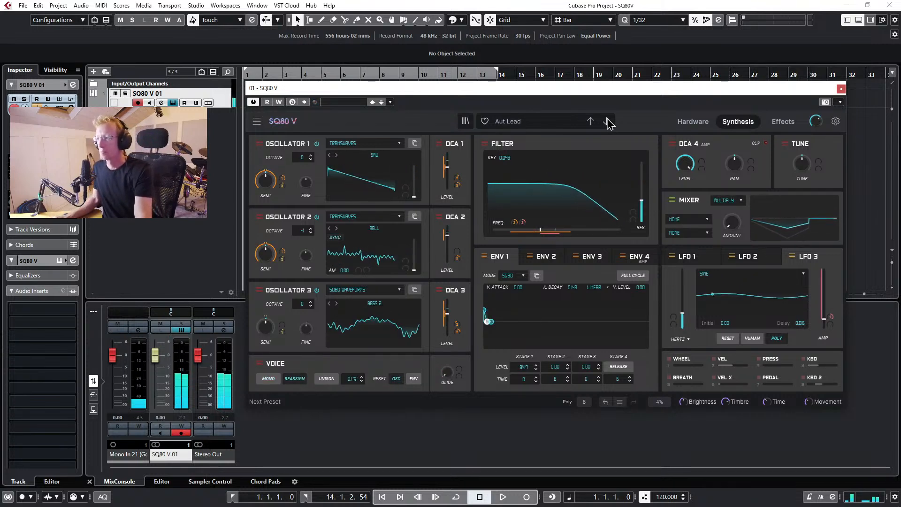
pyautogui.click(606, 123)
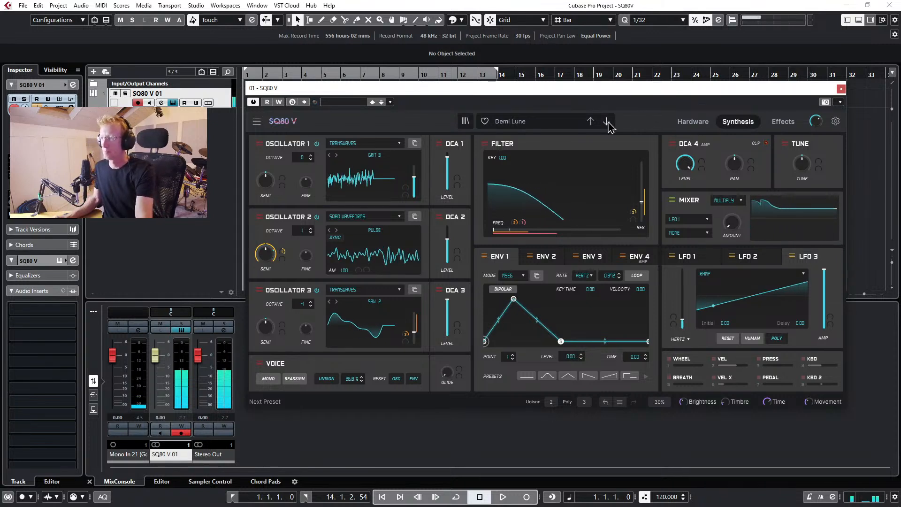
pyautogui.click(607, 121)
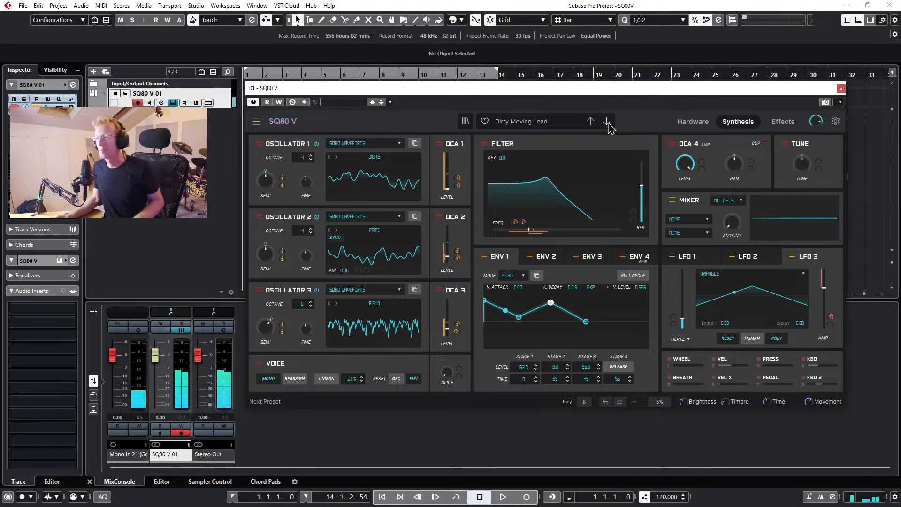
pyautogui.click(607, 123)
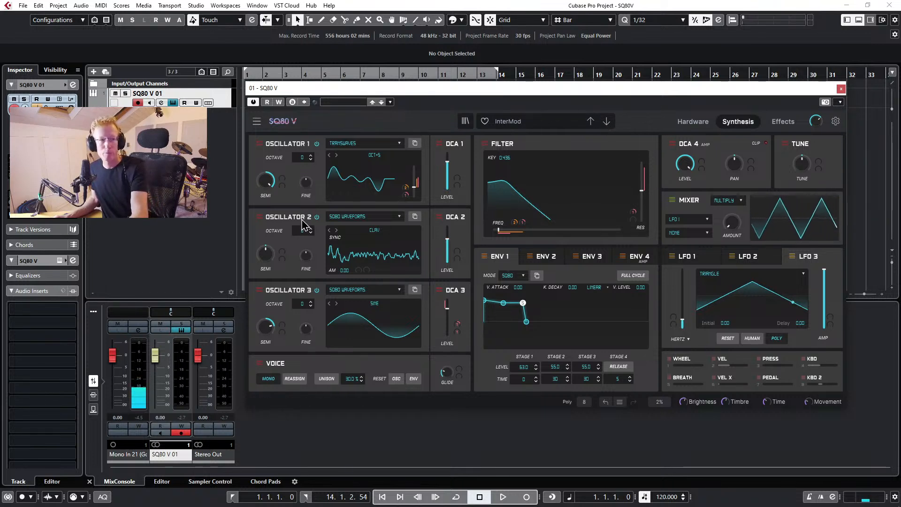
pyautogui.moveTo(263, 506)
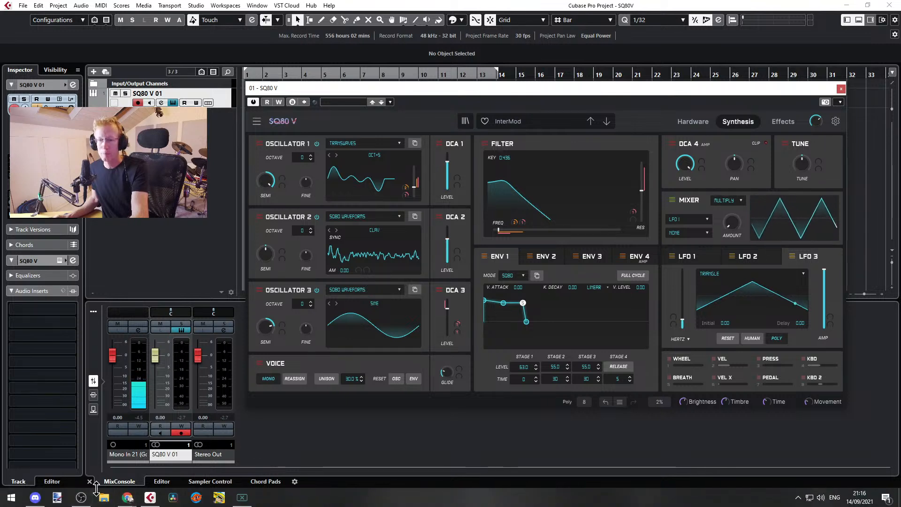
pyautogui.click(242, 500)
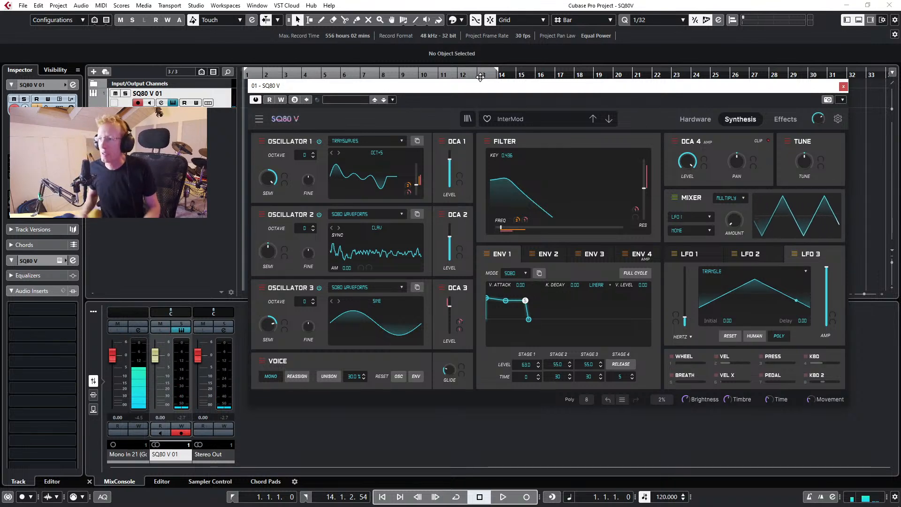
# Set oscillator 1 to the Square transwave with a higher transwave position, and display LFO 1.
pyautogui.click(362, 144)
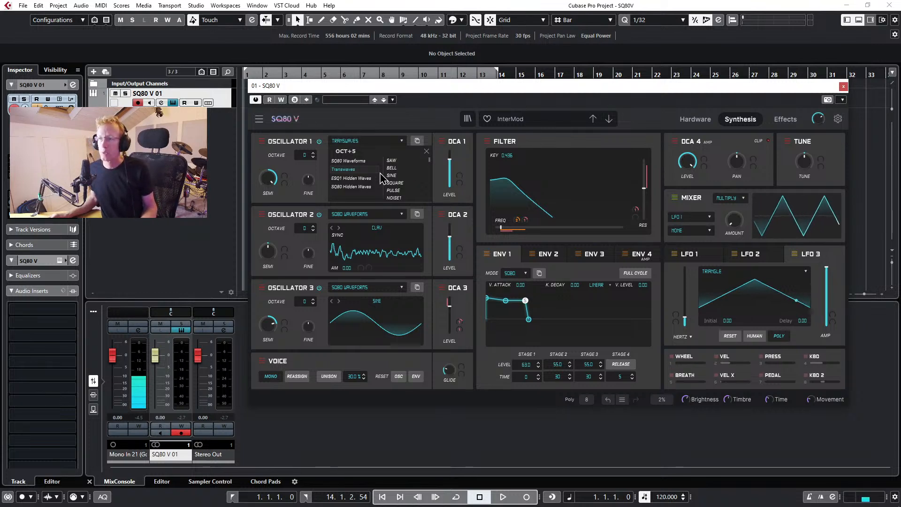
pyautogui.click(395, 183)
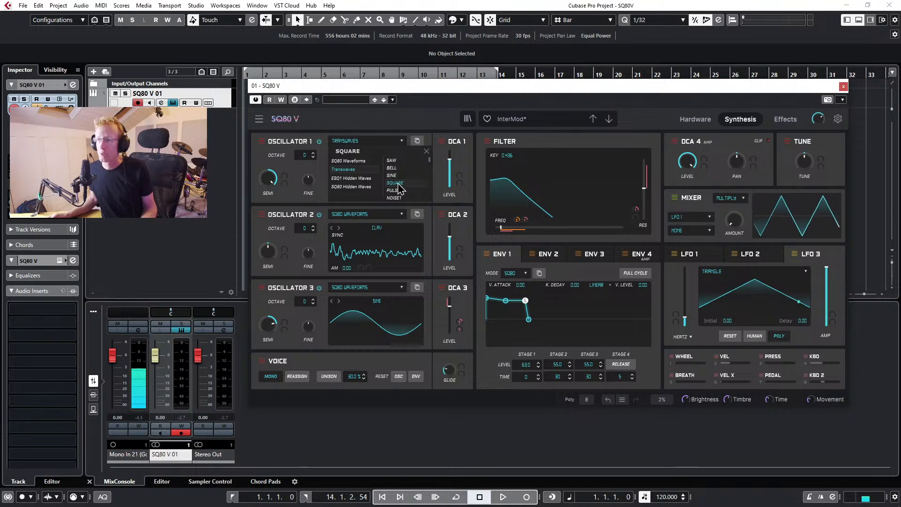
pyautogui.click(432, 167)
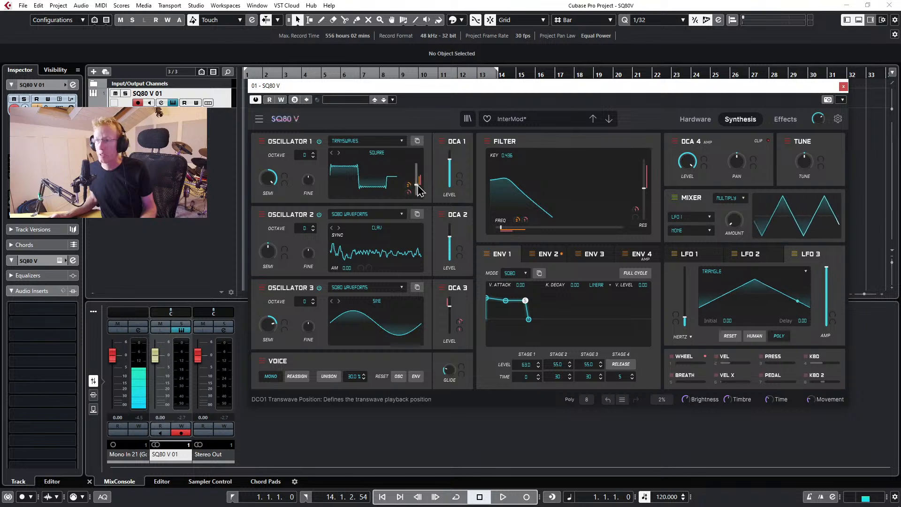
pyautogui.moveTo(410, 188)
pyautogui.mouseDown()
pyautogui.moveTo(415, 194)
pyautogui.moveTo(416, 167)
pyautogui.moveTo(416, 194)
pyautogui.moveTo(416, 178)
pyautogui.mouseUp()
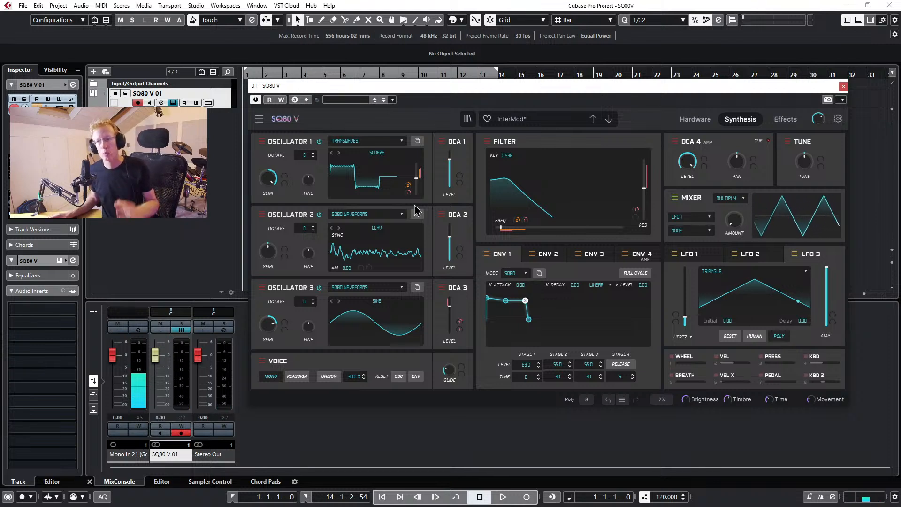
pyautogui.click(707, 255)
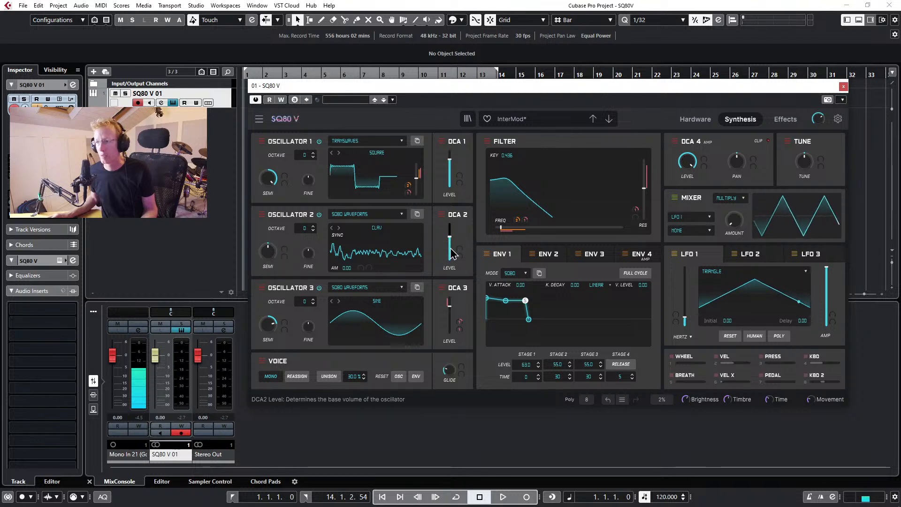
# Assign LFO 1 as the first modulation source of the DCA 2 level and dial in its modulation amount.
pyautogui.moveTo(450, 246)
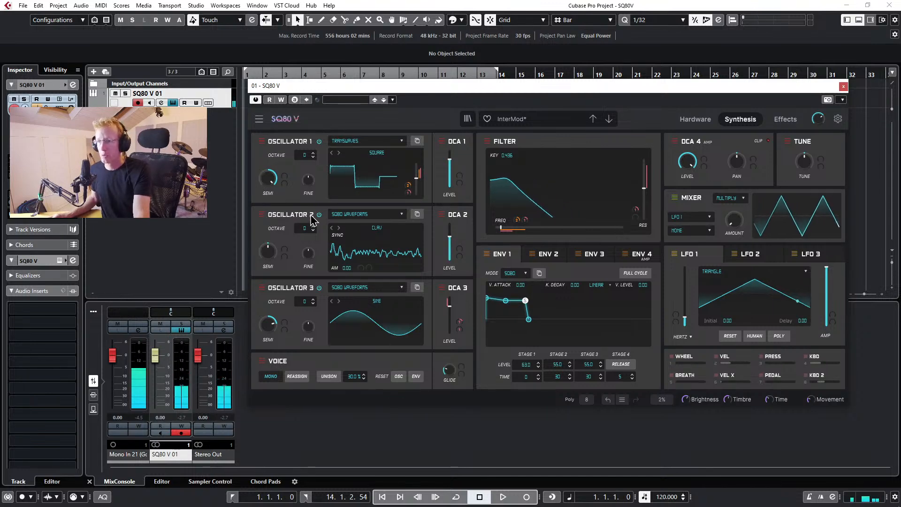
pyautogui.click(463, 249)
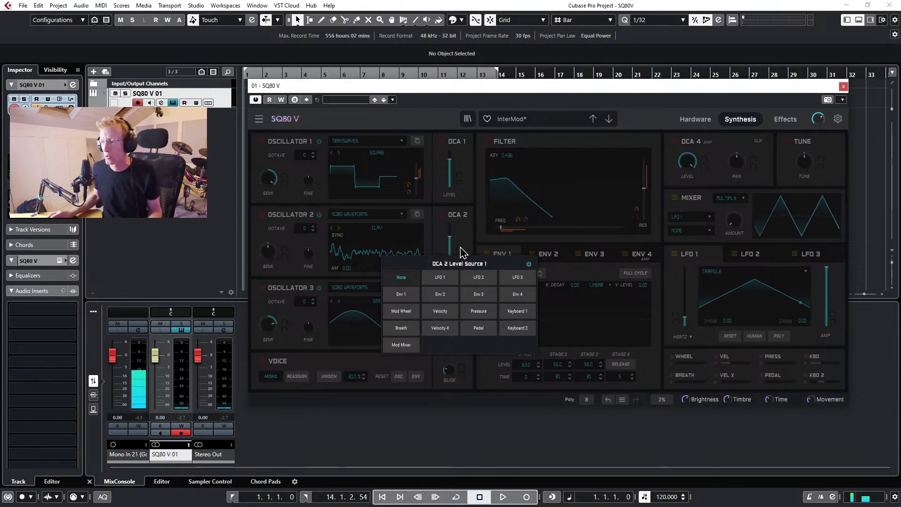
pyautogui.click(440, 278)
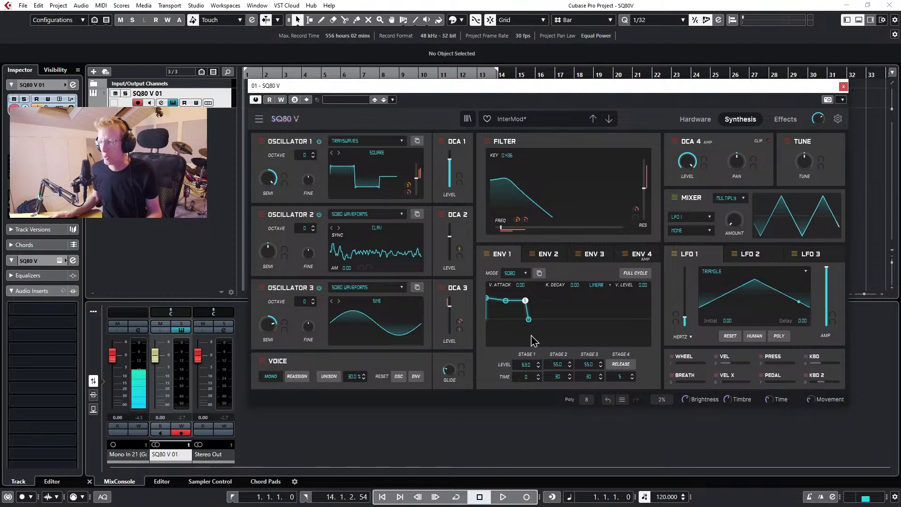
pyautogui.moveTo(462, 252)
pyautogui.mouseDown()
pyautogui.moveTo(462, 239)
pyautogui.moveTo(452, 258)
pyautogui.mouseUp()
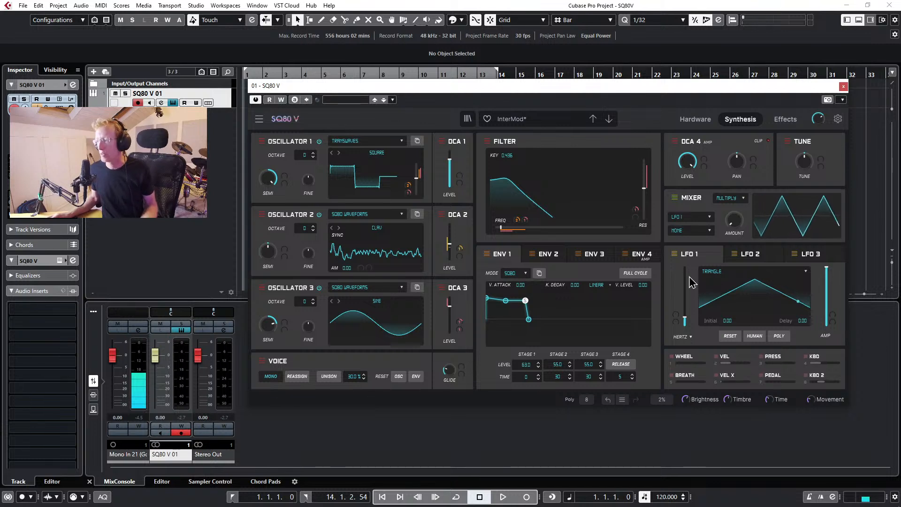
pyautogui.moveTo(686, 282)
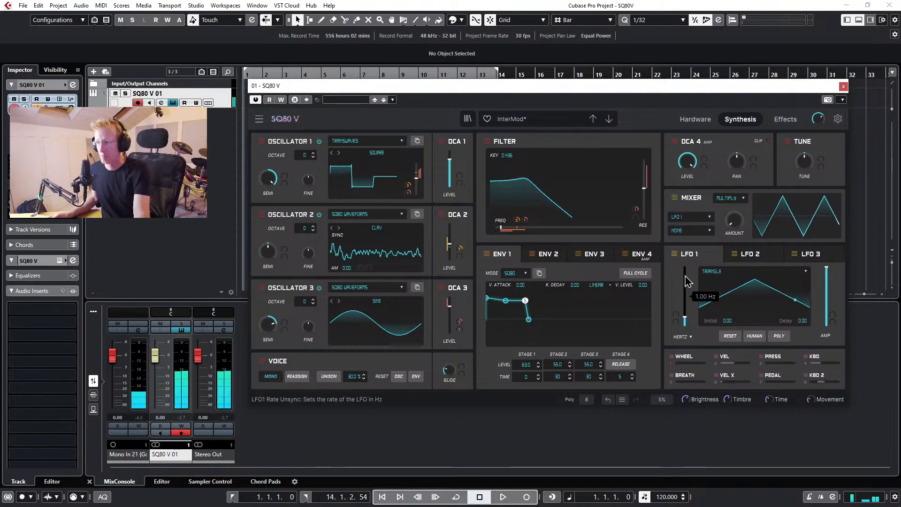
# Isolate oscillator 2 by switching off oscillators 1 and 3, increase its LFO 1 level modulation, and re-enable both oscillators.
pyautogui.click(320, 142)
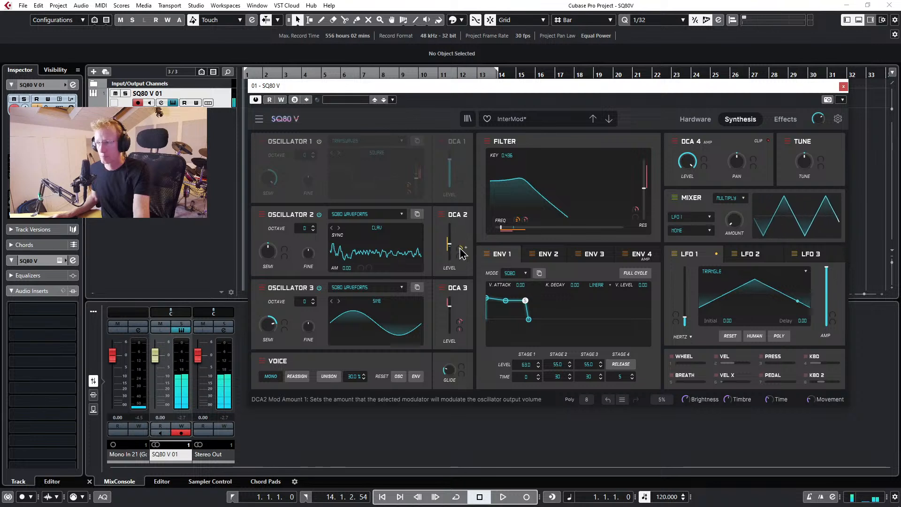
pyautogui.moveTo(461, 253); pyautogui.dragTo(461, 234)
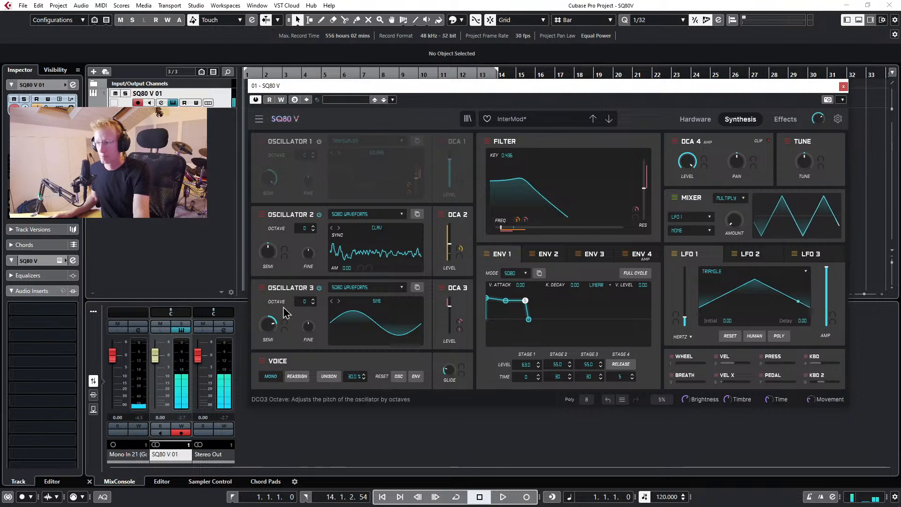
pyautogui.click(320, 288)
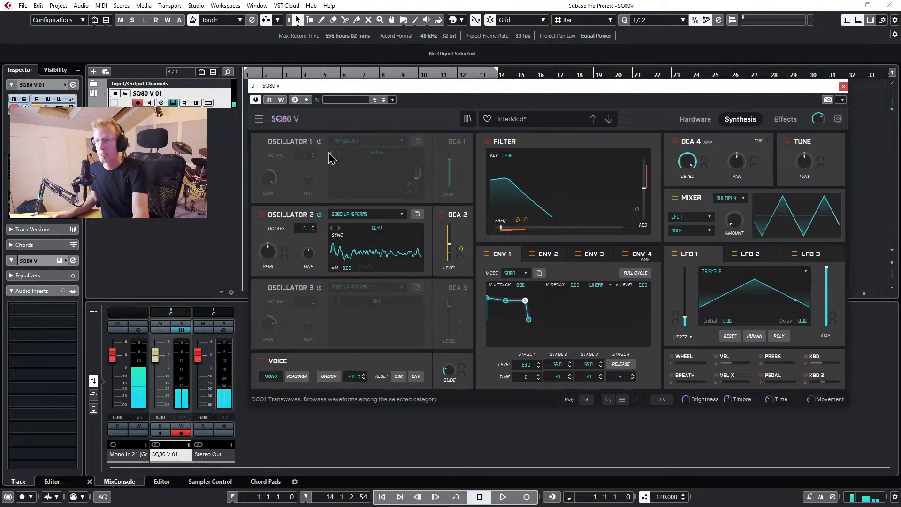
pyautogui.click(319, 141)
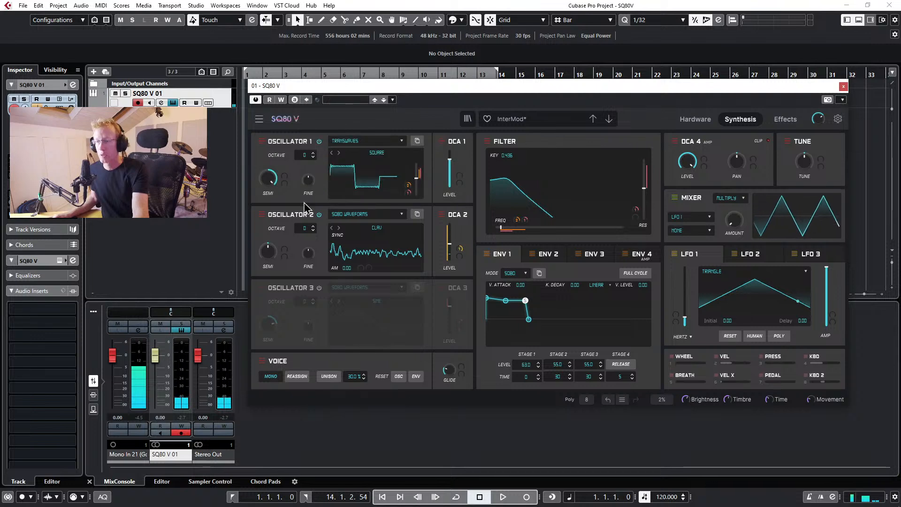
pyautogui.click(319, 288)
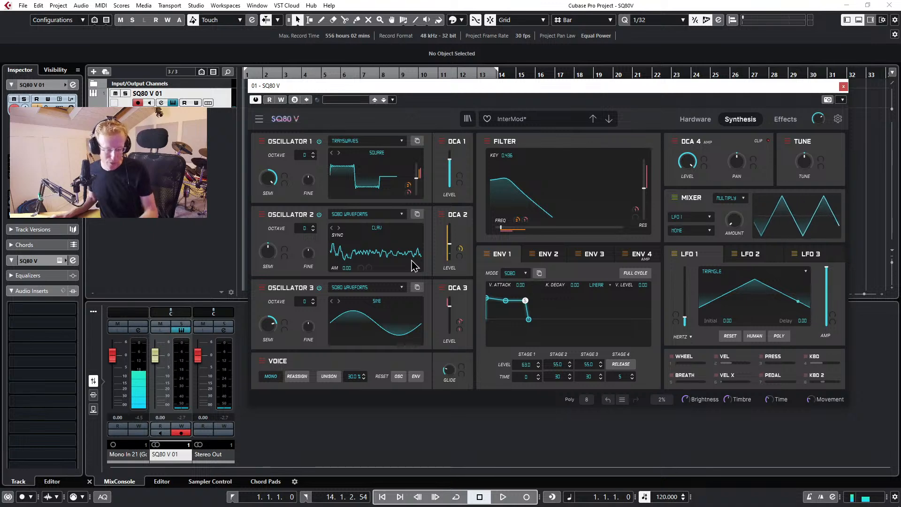
# Load the 90s Bass preset from the Bass category and switch its effects routing to Parallel.
pyautogui.click(540, 119)
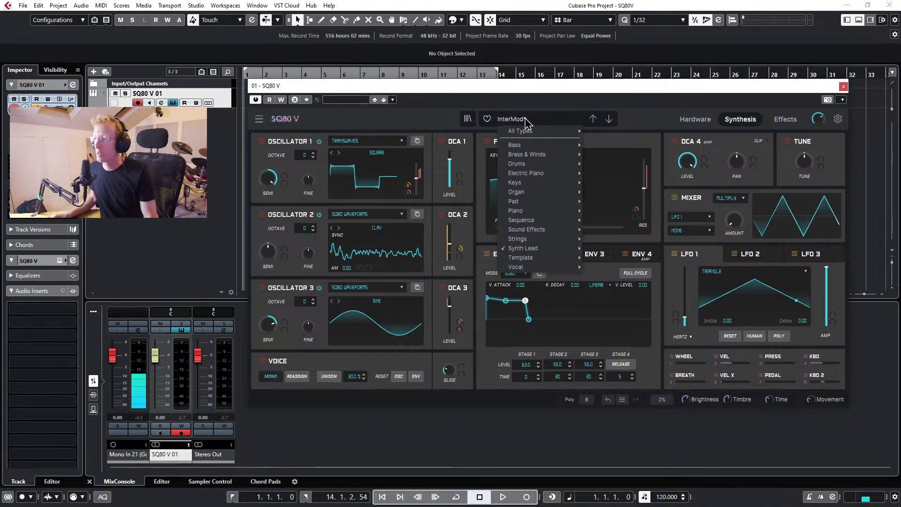
pyautogui.moveTo(535, 151)
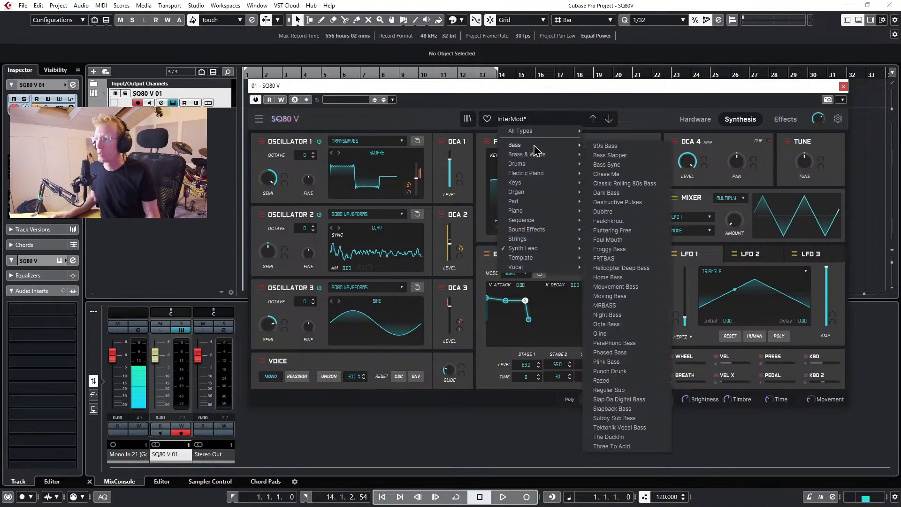
pyautogui.click(621, 147)
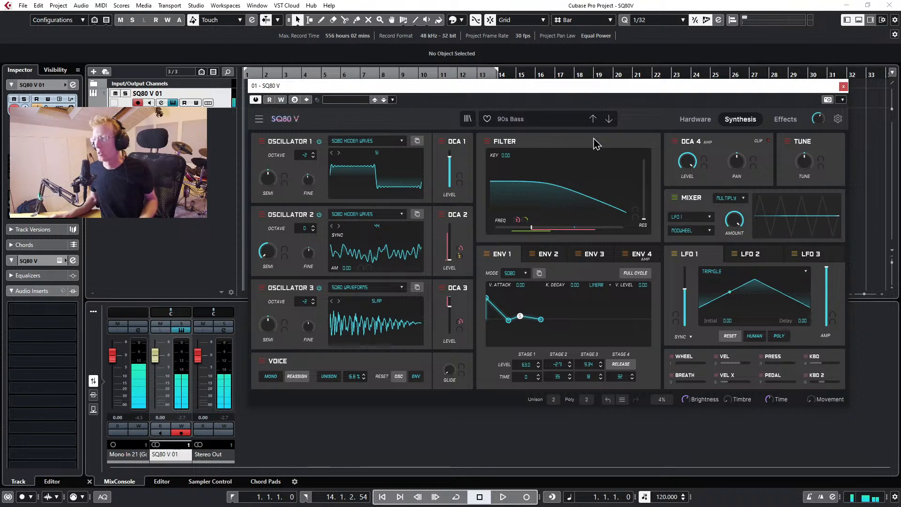
pyautogui.click(797, 121)
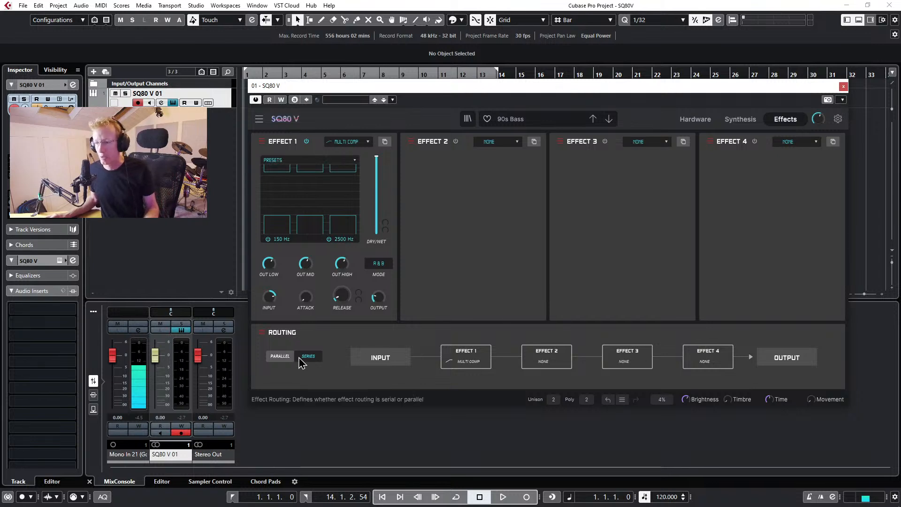
pyautogui.click(280, 356)
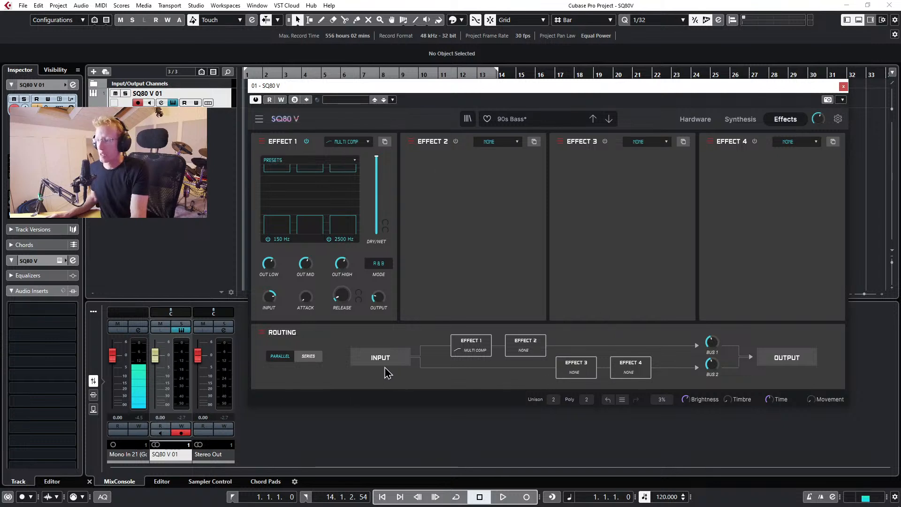
# Add a Reverb with a longer decay and slightly under half dry/wet as Effect 3, and a Delay as Effect 2.
pyautogui.click(647, 143)
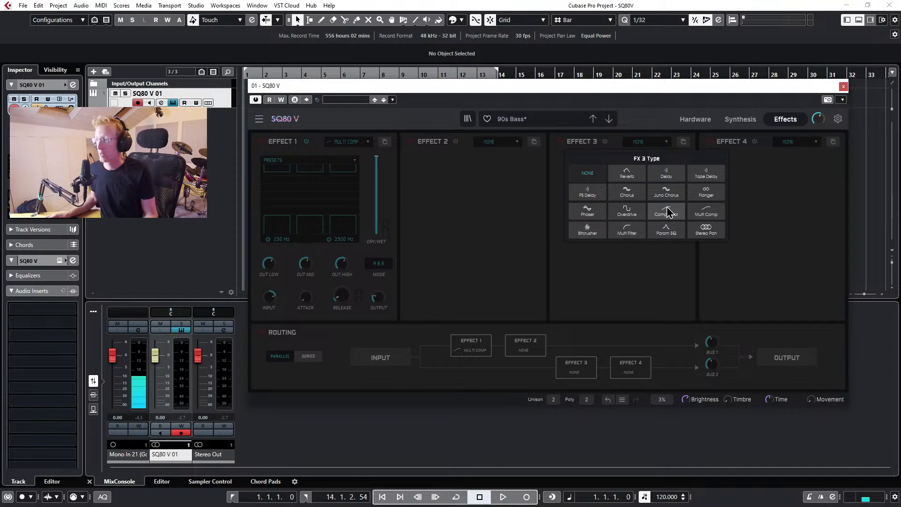
pyautogui.click(627, 174)
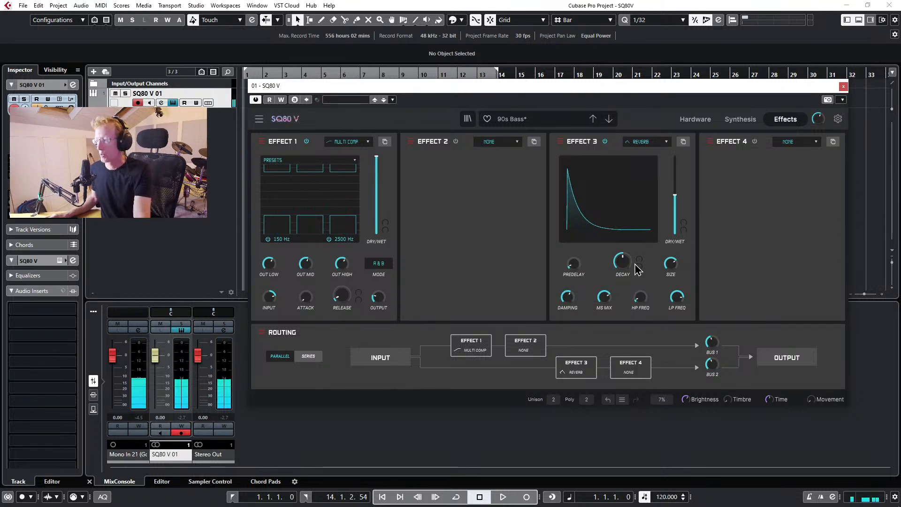
pyautogui.moveTo(672, 264)
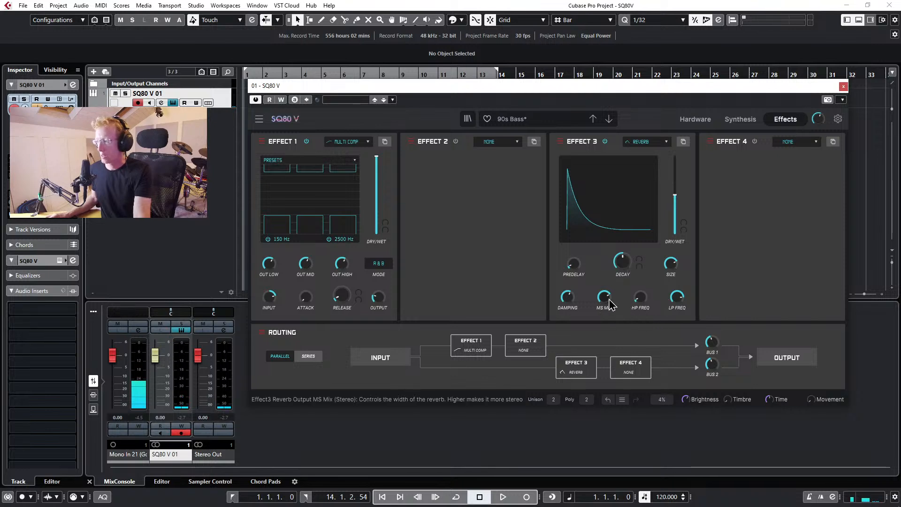
pyautogui.moveTo(604, 297); pyautogui.dragTo(604, 302)
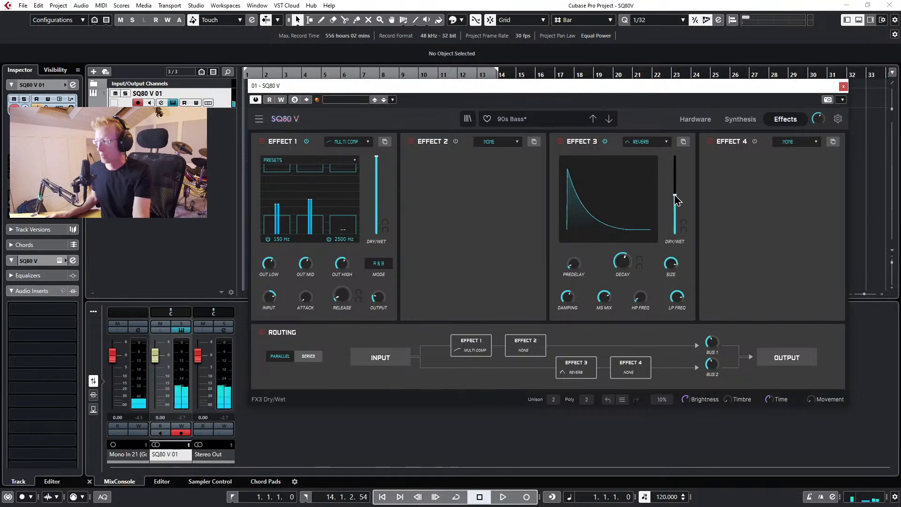
pyautogui.moveTo(675, 195)
pyautogui.mouseDown()
pyautogui.moveTo(675, 173)
pyautogui.moveTo(676, 182)
pyautogui.mouseUp()
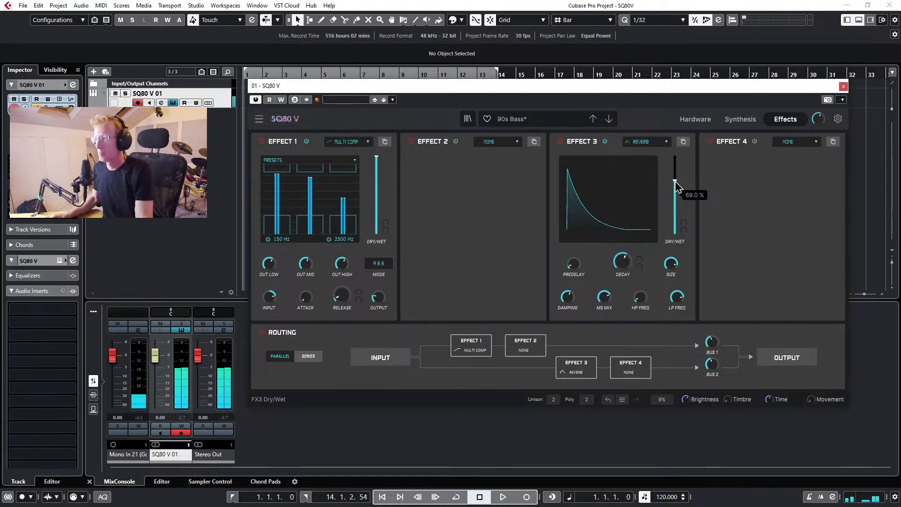
pyautogui.moveTo(676, 184); pyautogui.dragTo(676, 201)
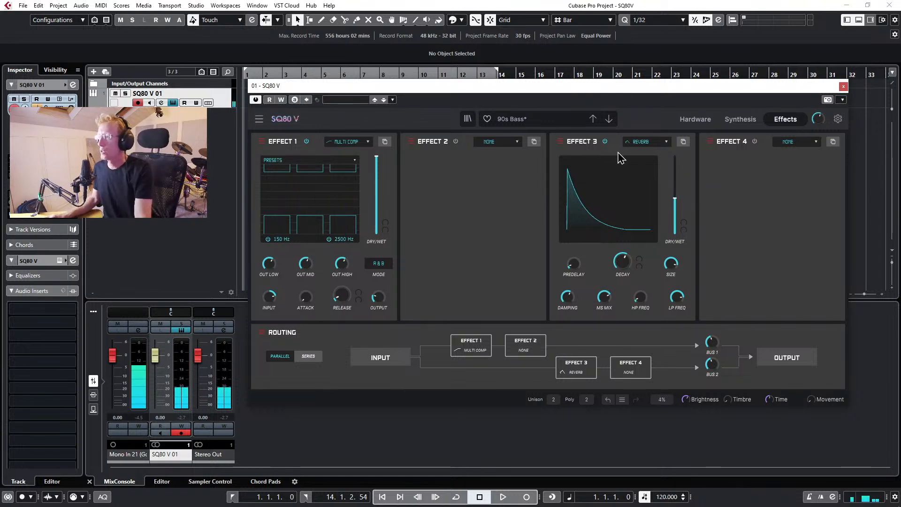
pyautogui.click(491, 142)
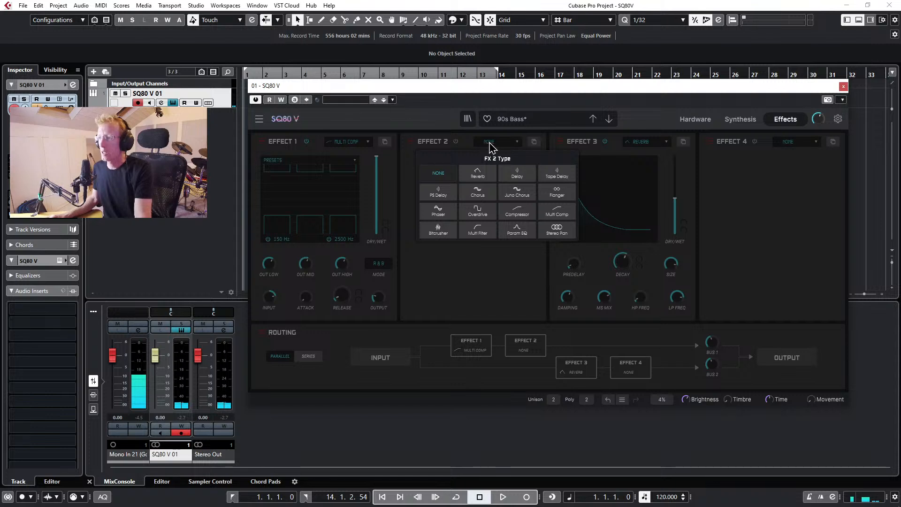
pyautogui.click(518, 175)
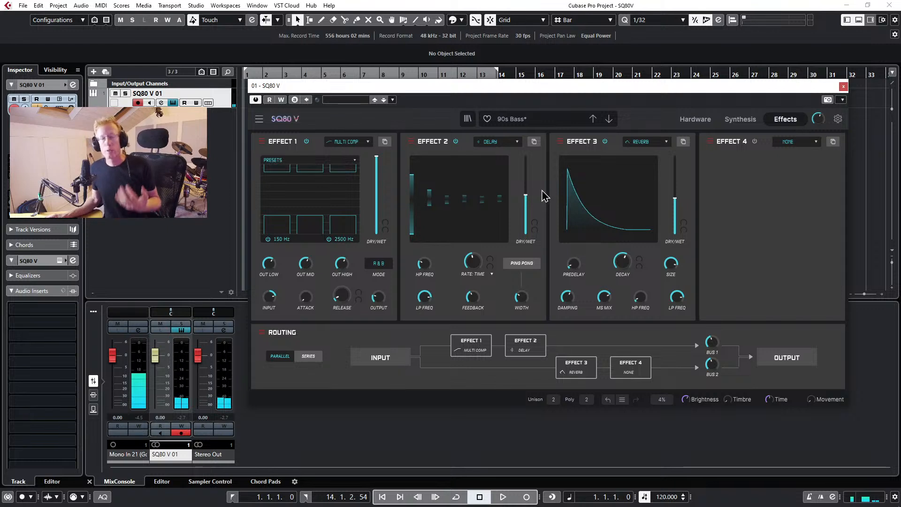
# Load Artifact from the Electric Piano presets and step on to Double EP.
pyautogui.click(521, 123)
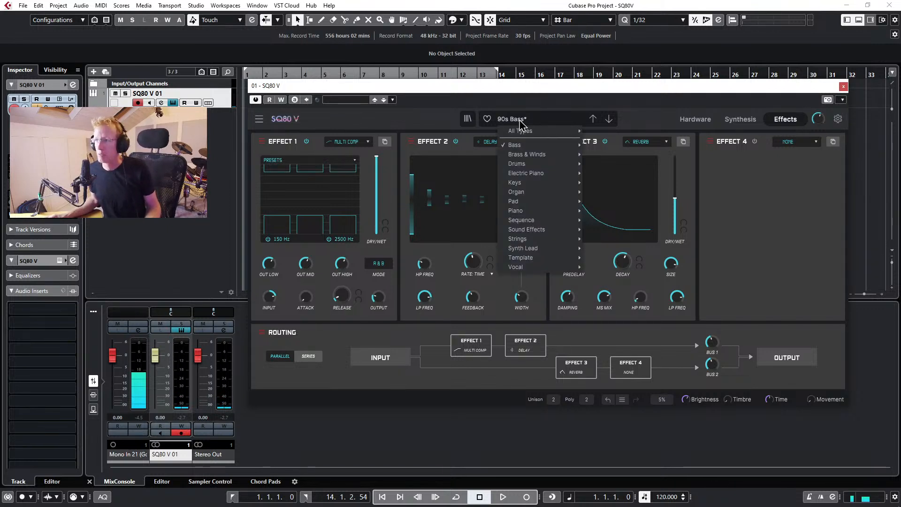
pyautogui.moveTo(532, 174)
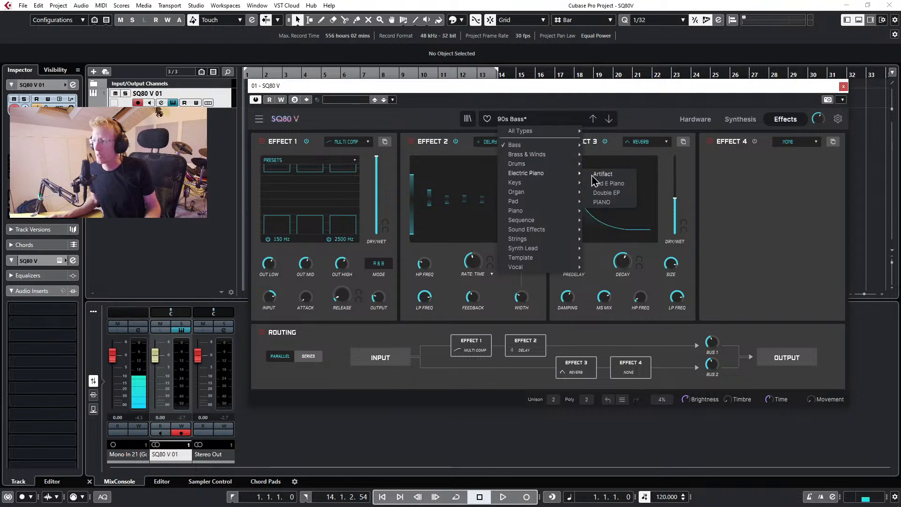
pyautogui.click(601, 178)
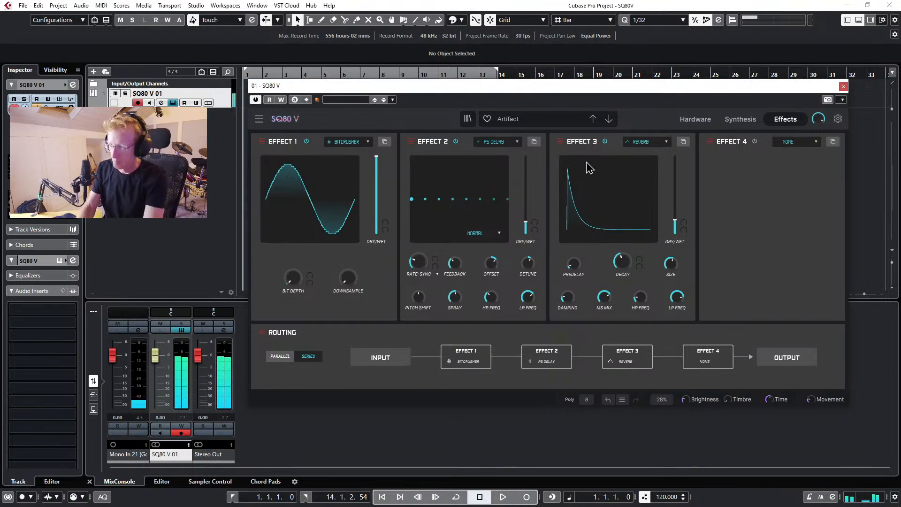
pyautogui.click(609, 119)
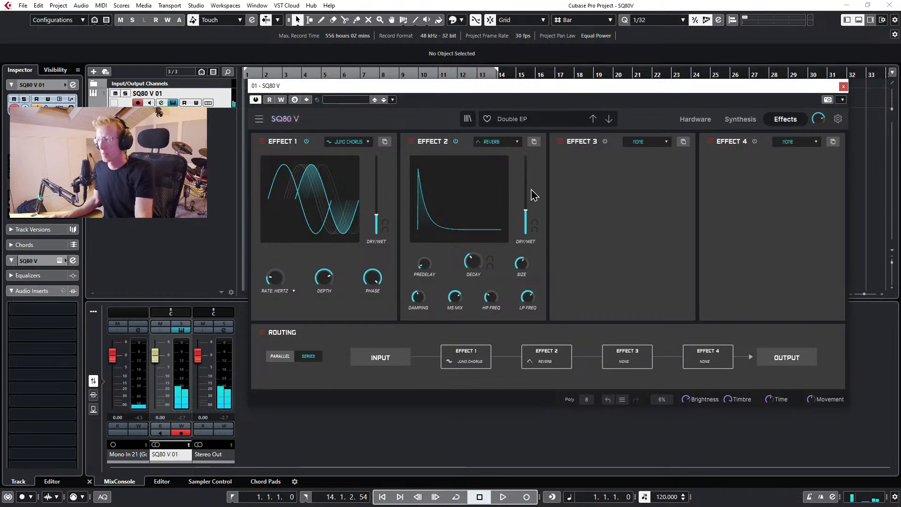
# Raise the Effect 2 reverb's dry/wet level and modulate it with Env 2 by a positive amount.
pyautogui.moveTo(533, 195); pyautogui.dragTo(534, 227)
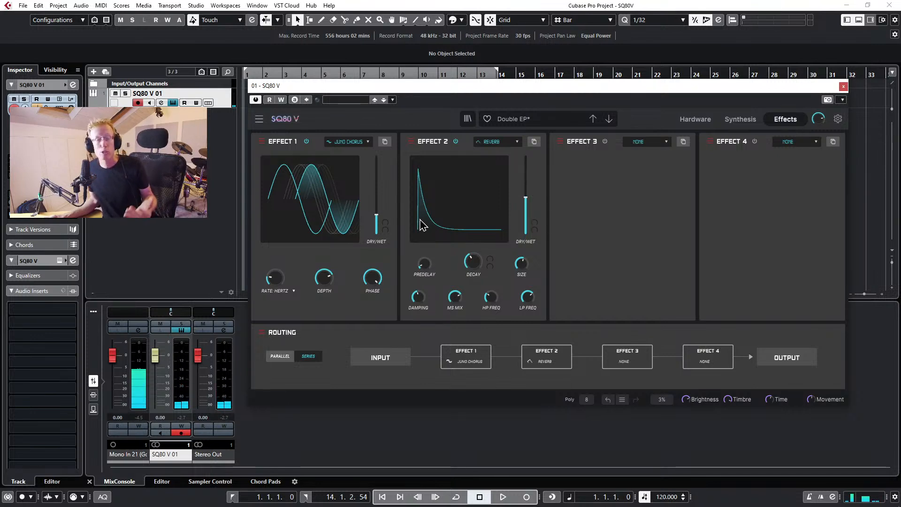
pyautogui.click(540, 222)
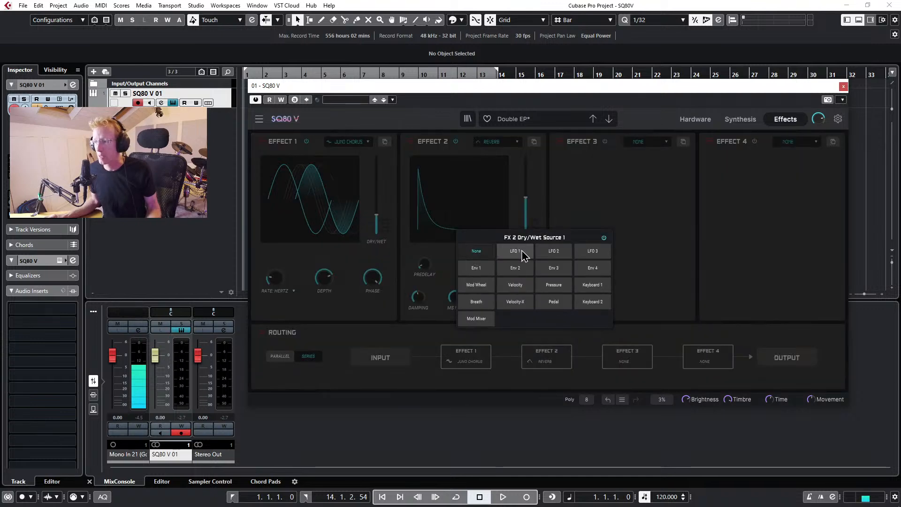
pyautogui.click(516, 268)
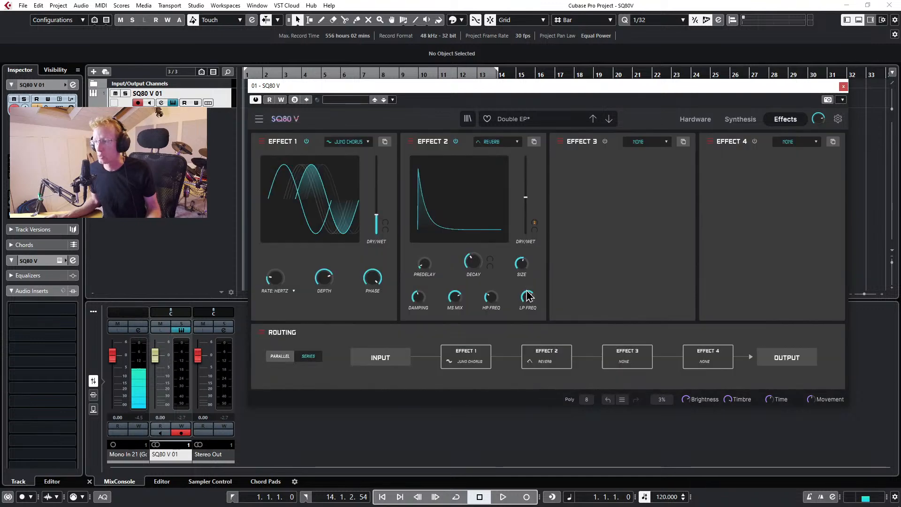
pyautogui.moveTo(535, 224)
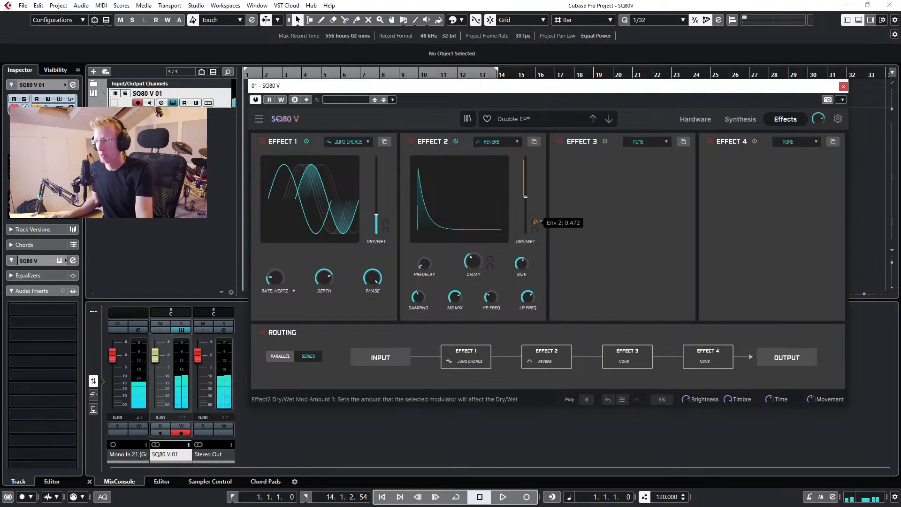
pyautogui.moveTo(535, 222); pyautogui.dragTo(535, 220)
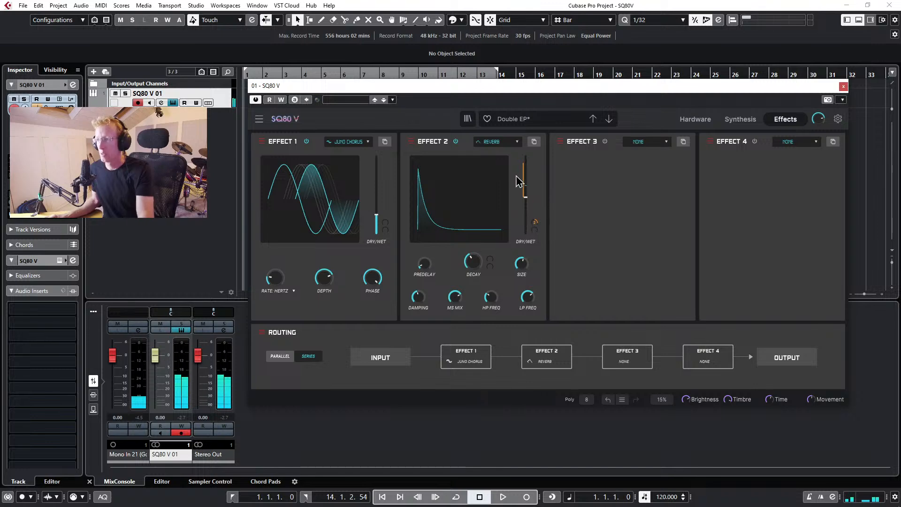
# Switch Env 2 to SQ80 mode and reshape its stages with a slower attack, nearly level middle stages and a longer release.
pyautogui.click(739, 123)
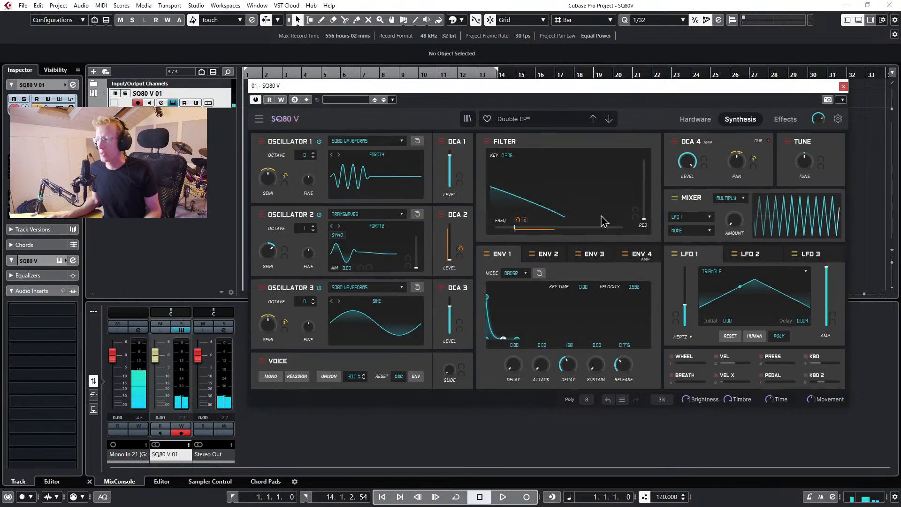
pyautogui.click(546, 254)
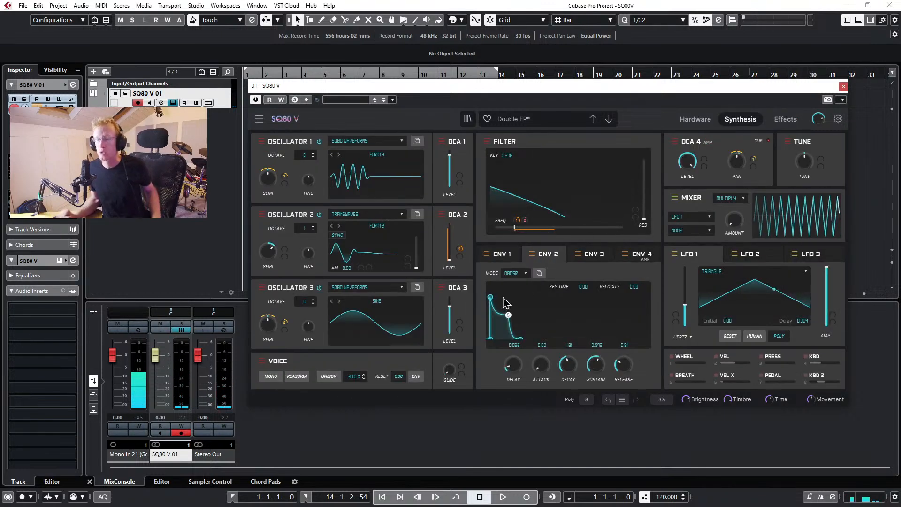
pyautogui.click(526, 273)
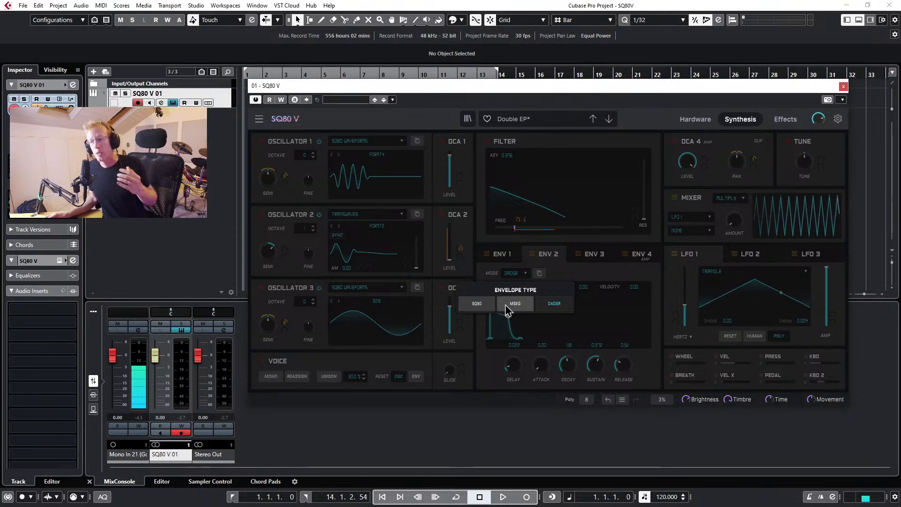
pyautogui.click(476, 303)
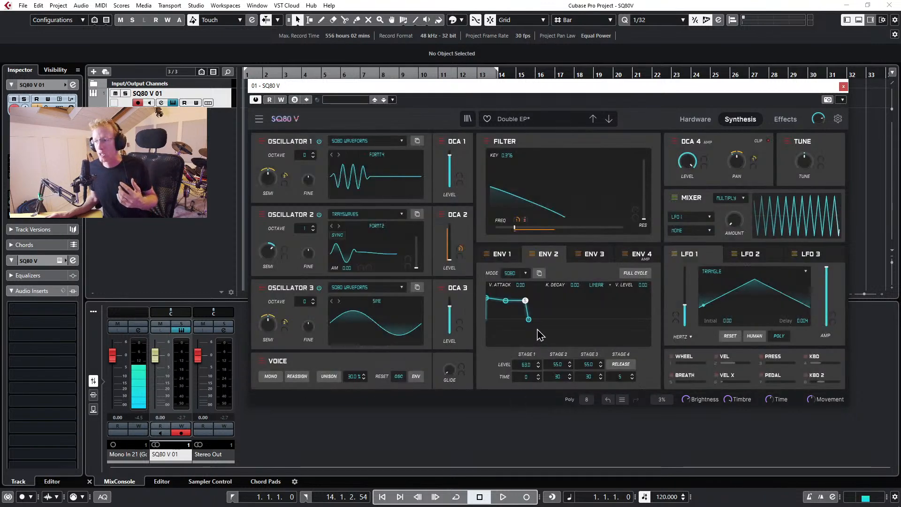
pyautogui.moveTo(529, 319); pyautogui.dragTo(553, 319)
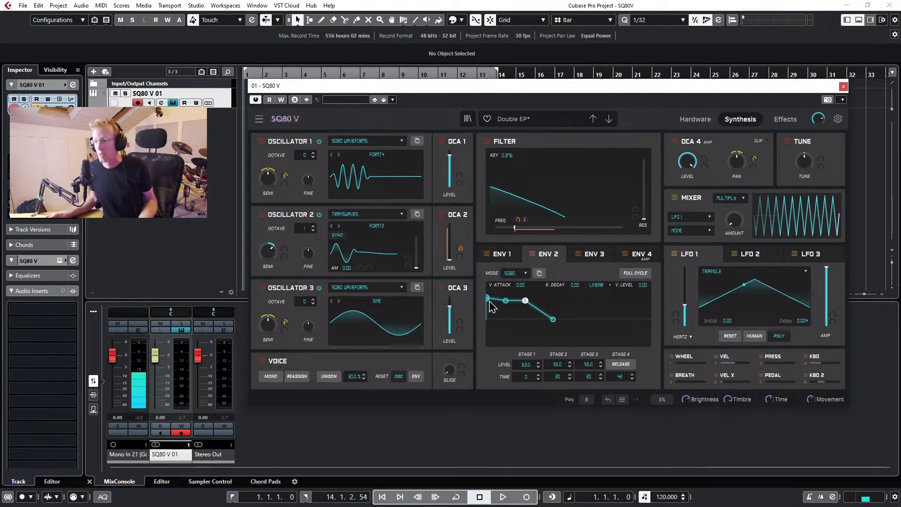
pyautogui.moveTo(487, 297); pyautogui.dragTo(515, 299)
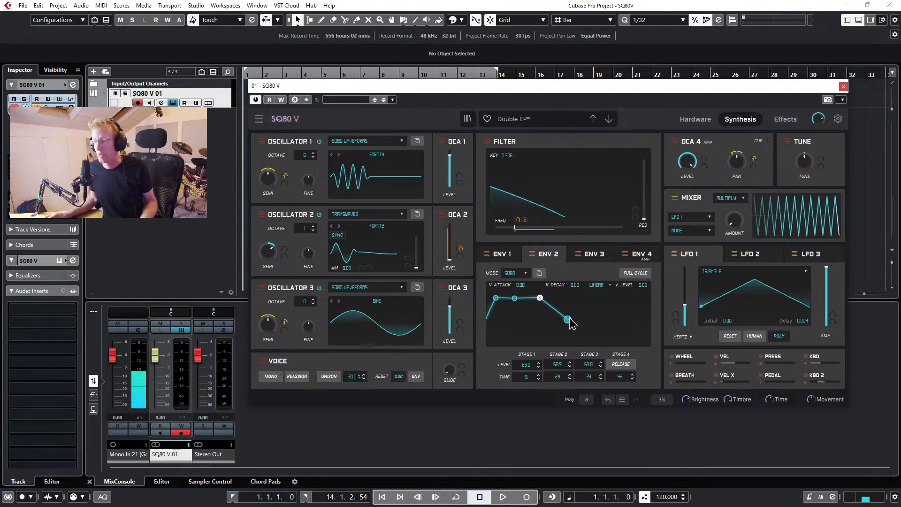
pyautogui.moveTo(567, 319); pyautogui.dragTo(579, 320)
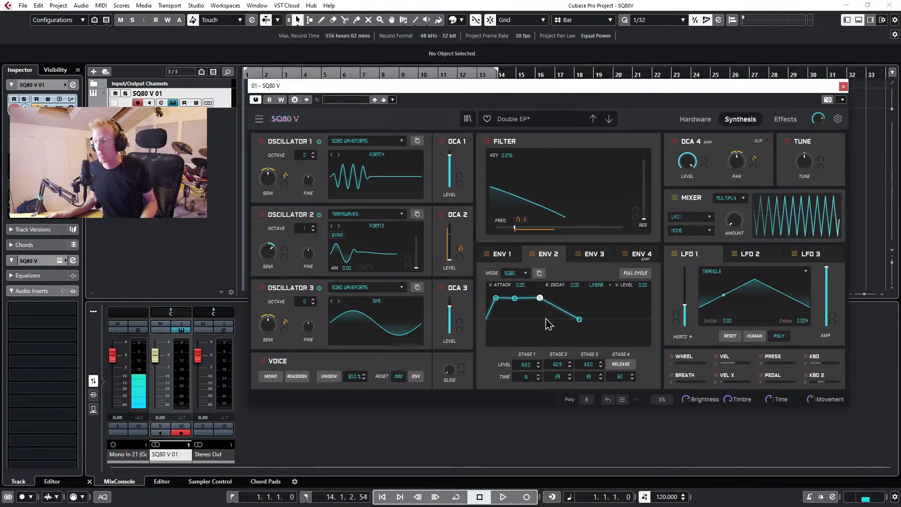
# Change Env 2 to MSEG mode and add breakpoints that form a zigzag of repeated peaks and dips.
pyautogui.click(521, 274)
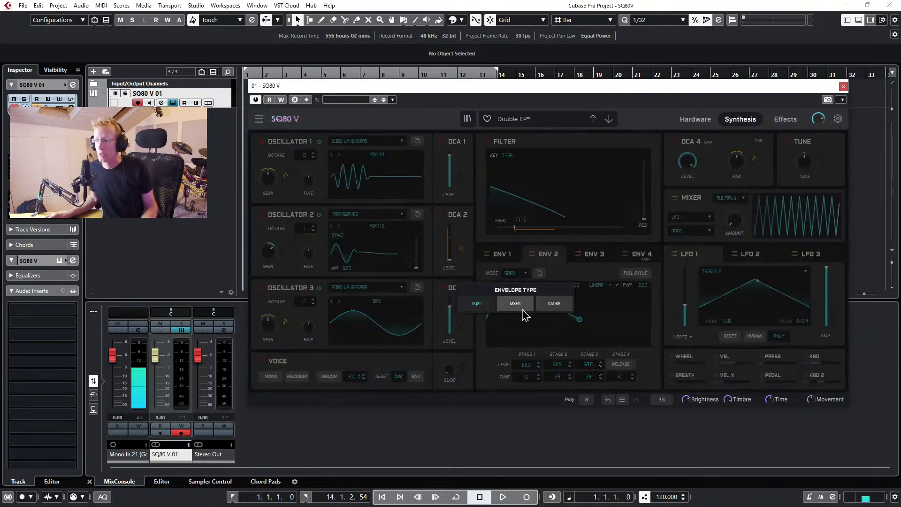
pyautogui.click(517, 303)
pyautogui.moveTo(521, 316)
pyautogui.mouseDown()
pyautogui.moveTo(513, 331)
pyautogui.moveTo(535, 296)
pyautogui.mouseUp()
pyautogui.click(540, 324)
pyautogui.click(539, 332)
pyautogui.moveTo(568, 322)
pyautogui.mouseDown()
pyautogui.moveTo(573, 297)
pyautogui.moveTo(573, 339)
pyautogui.moveTo(599, 296)
pyautogui.mouseUp()
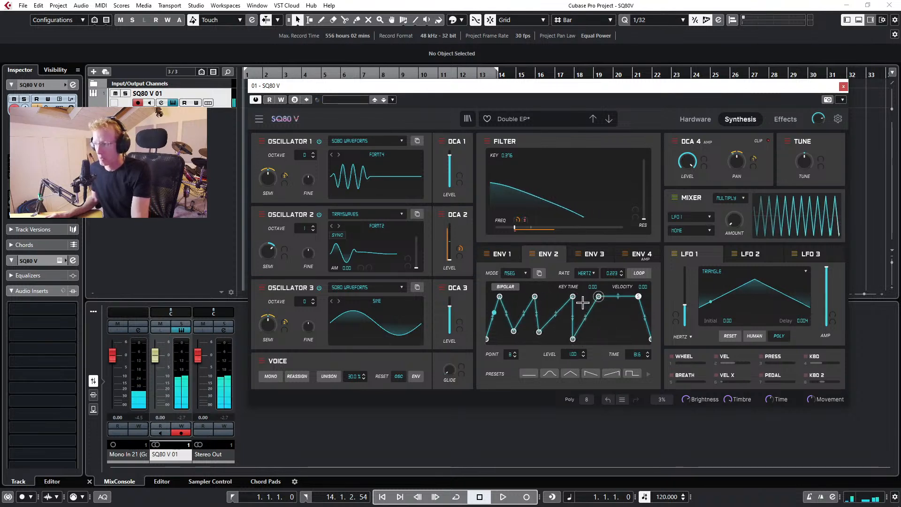
pyautogui.click(610, 299)
pyautogui.moveTo(610, 299); pyautogui.dragTo(638, 331)
pyautogui.click(644, 314)
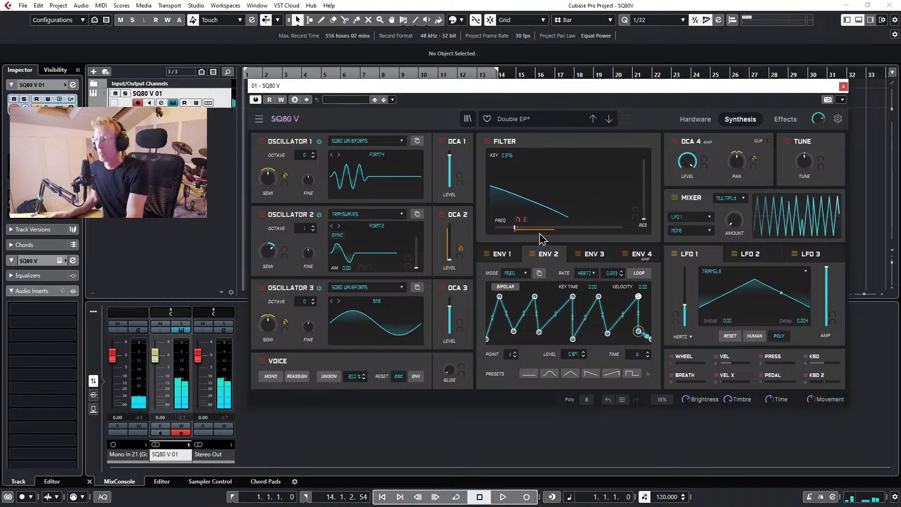
# Set Env 2 as the first modulation source of the filter cutoff.
pyautogui.click(511, 220)
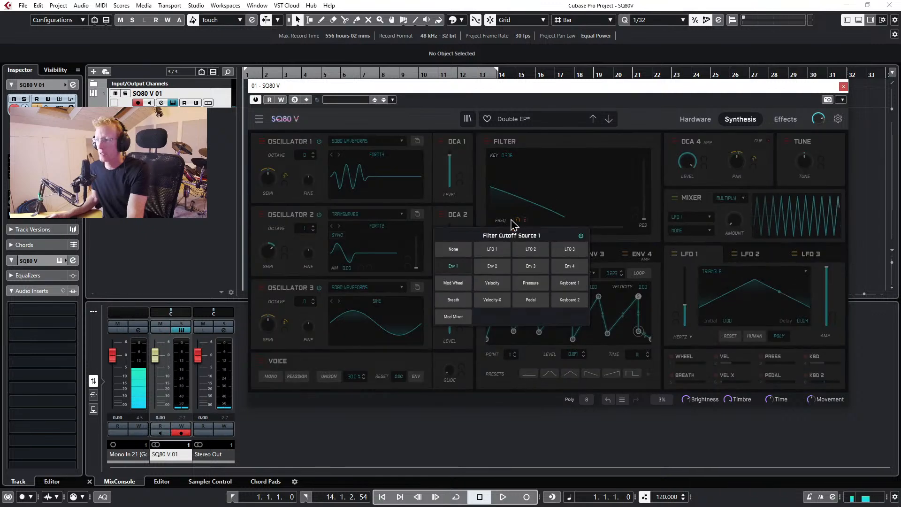
pyautogui.click(495, 271)
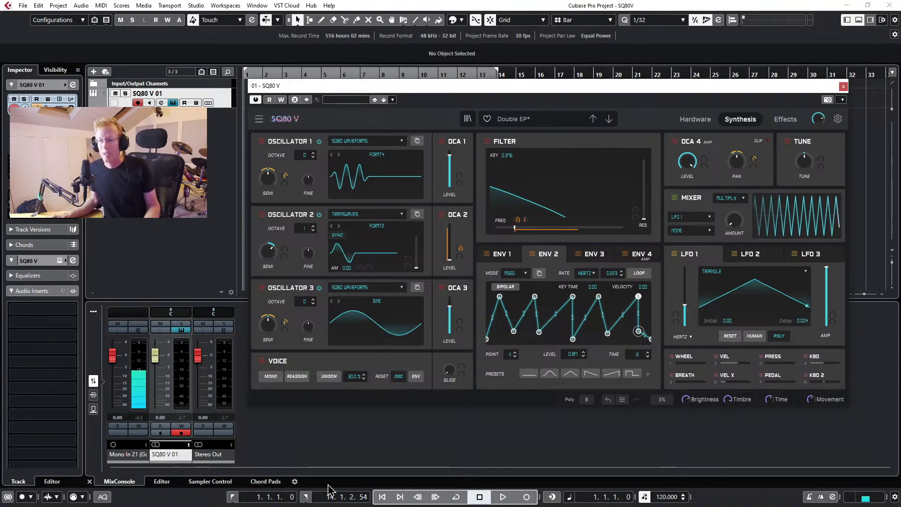
pyautogui.moveTo(313, 502)
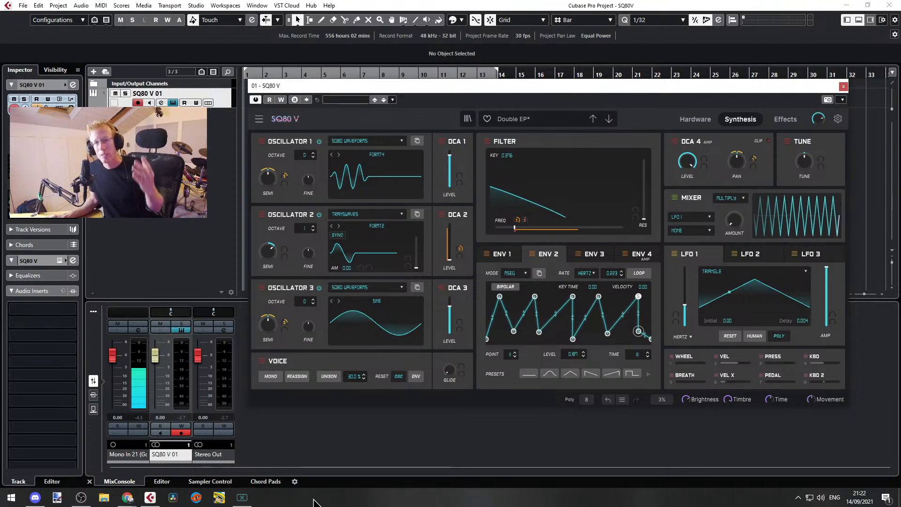
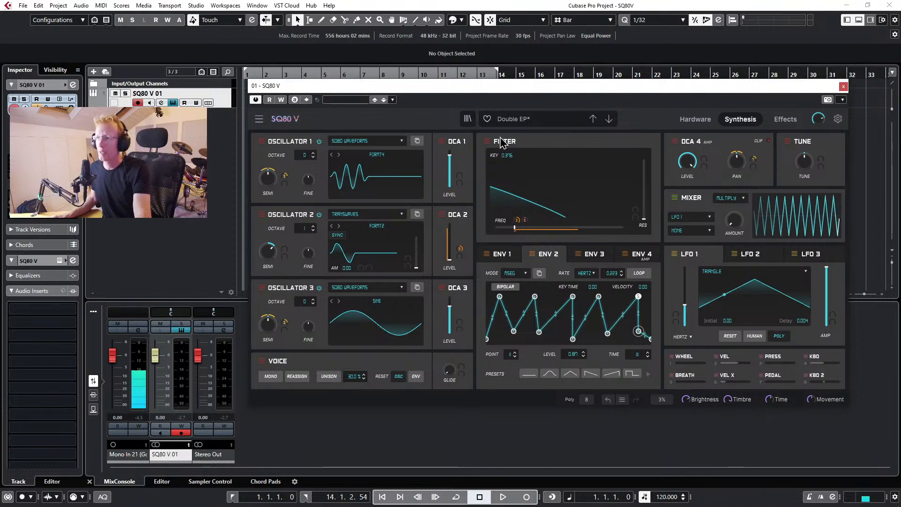
# Load the AIRSTR preset from the Strings category.
pyautogui.moveTo(517, 91); pyautogui.dragTo(516, 96)
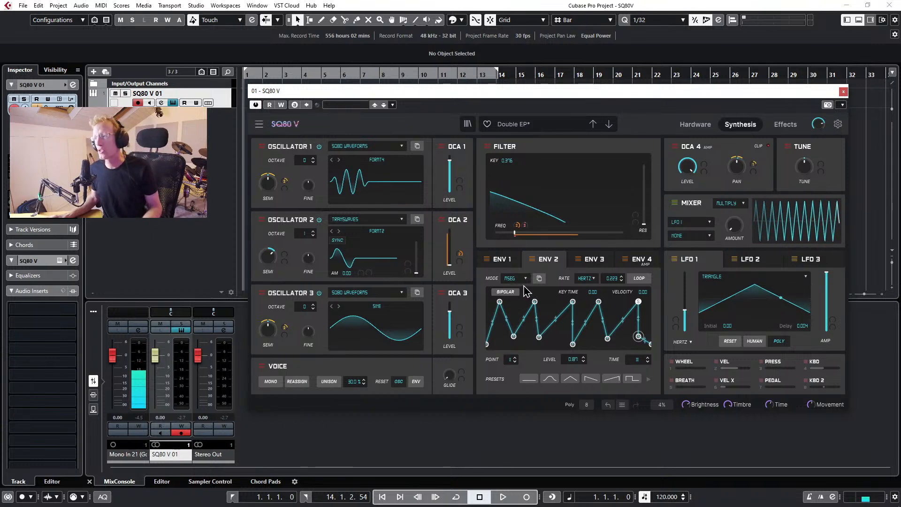
pyautogui.click(514, 124)
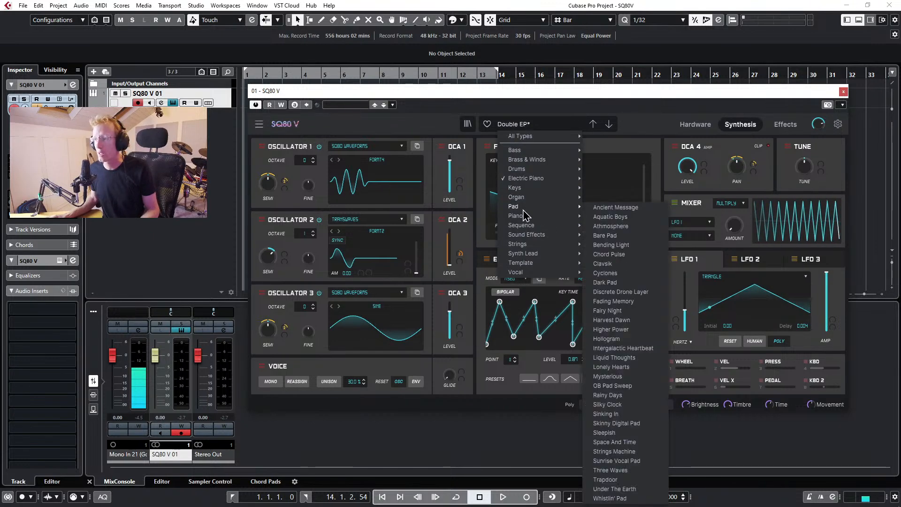
pyautogui.moveTo(529, 217)
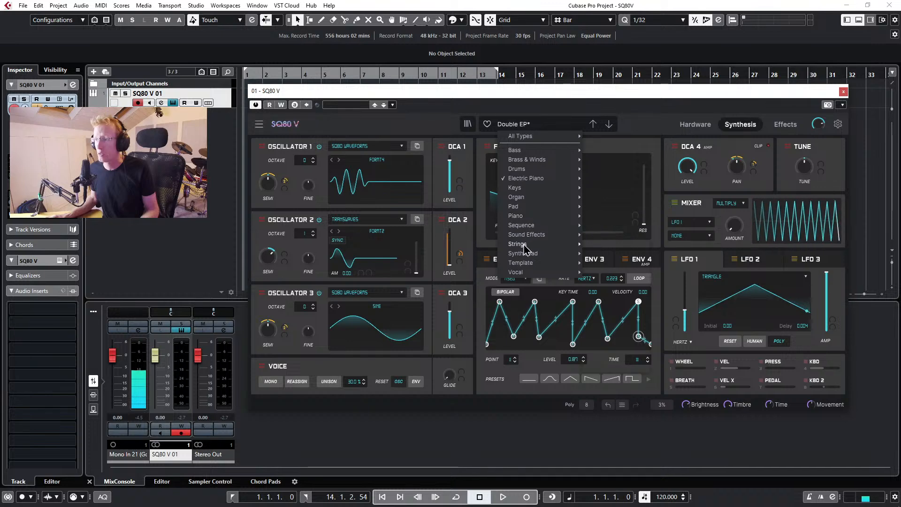
pyautogui.moveTo(524, 245)
pyautogui.click(605, 245)
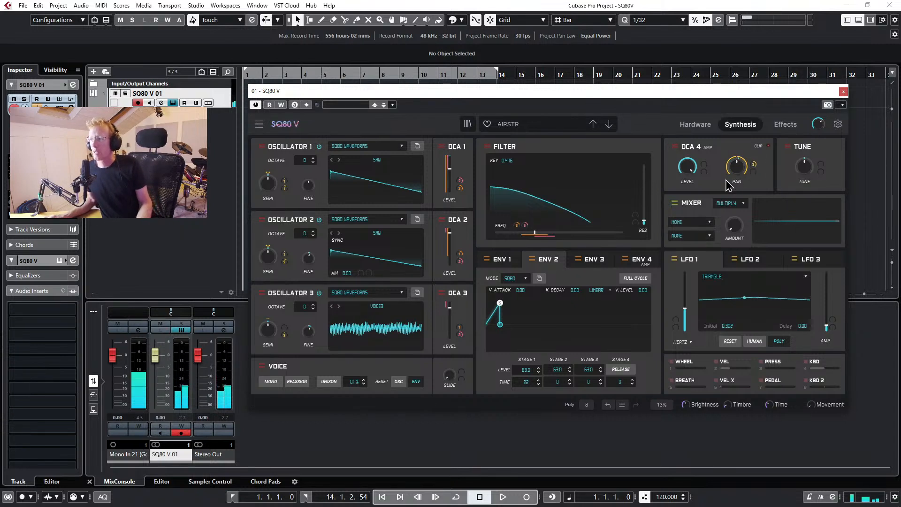
# Enable Human on LFO 3, which modulates the DCA 4 pan, and change its waveform to Sine.
pyautogui.moveTo(736, 167)
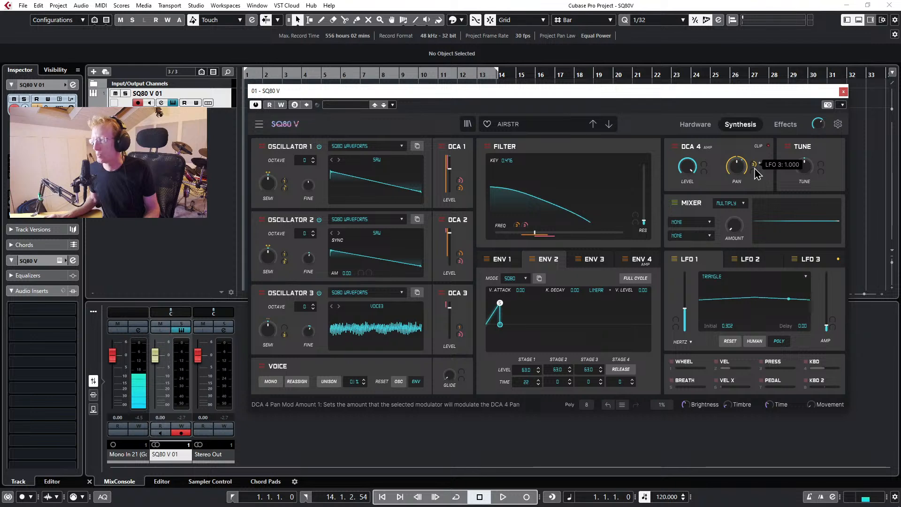
pyautogui.click(793, 259)
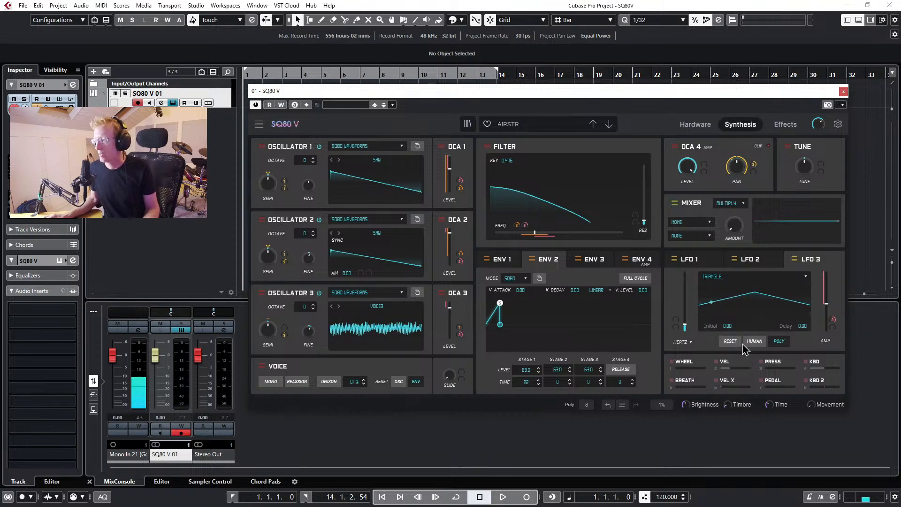
pyautogui.click(754, 345)
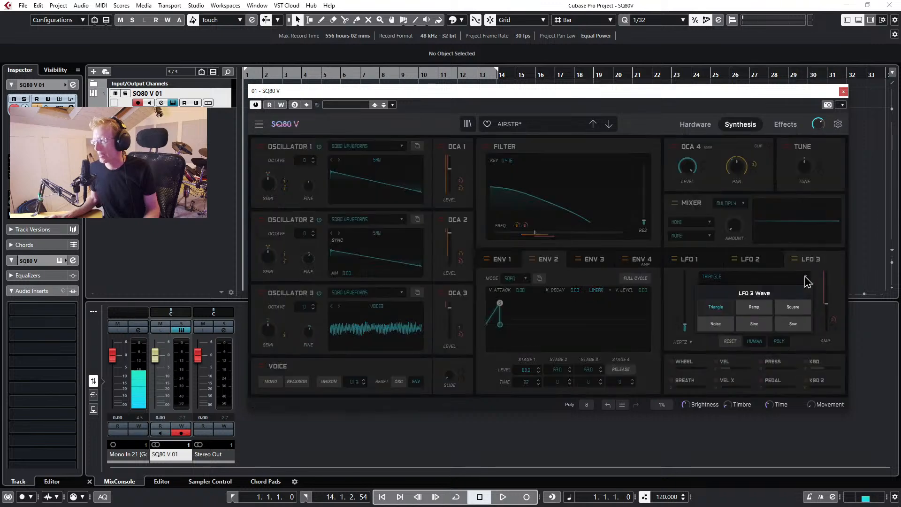
pyautogui.click(806, 279)
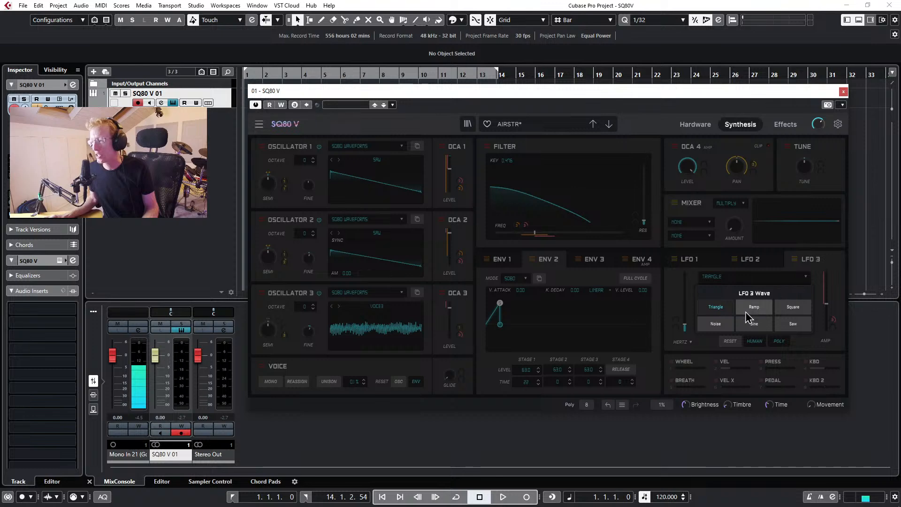
pyautogui.click(754, 325)
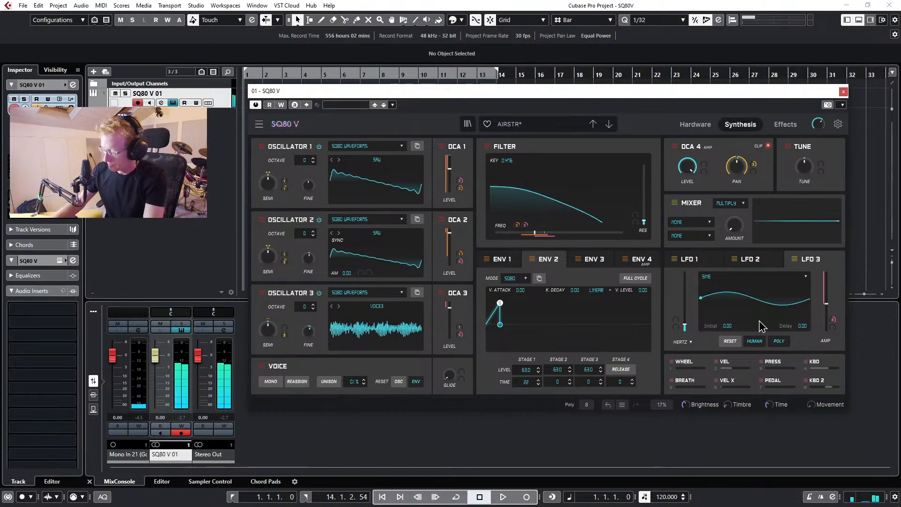
# Step on to the CELLO preset and modulate the DCA 4 pan with LFO 2 by a positive amount.
pyautogui.click(608, 125)
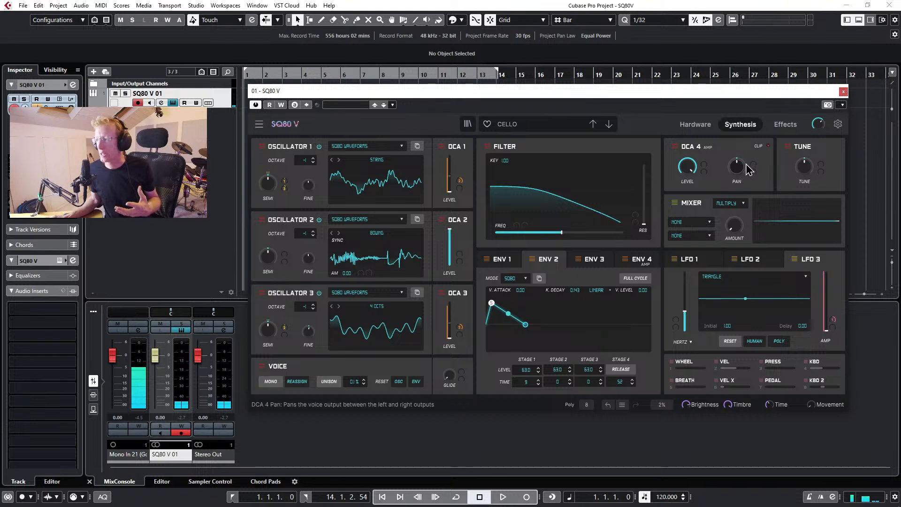
pyautogui.click(742, 259)
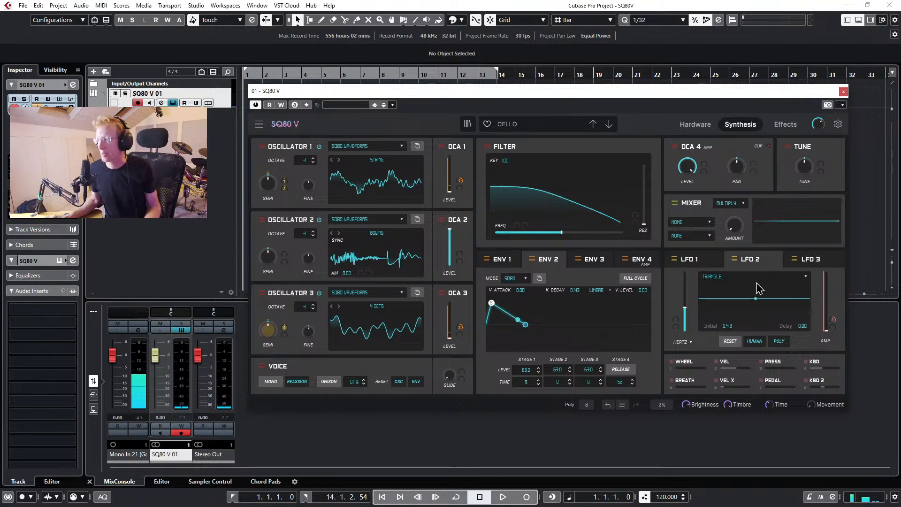
pyautogui.click(754, 167)
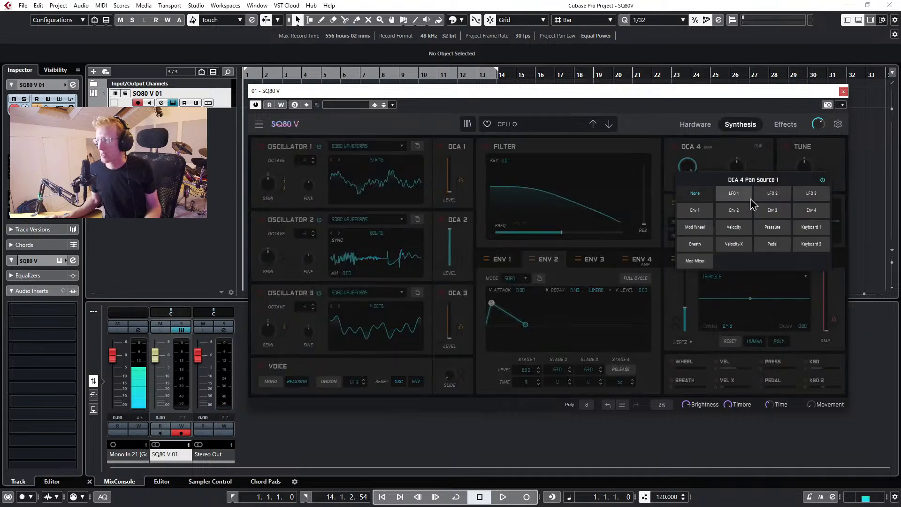
pyautogui.click(764, 225)
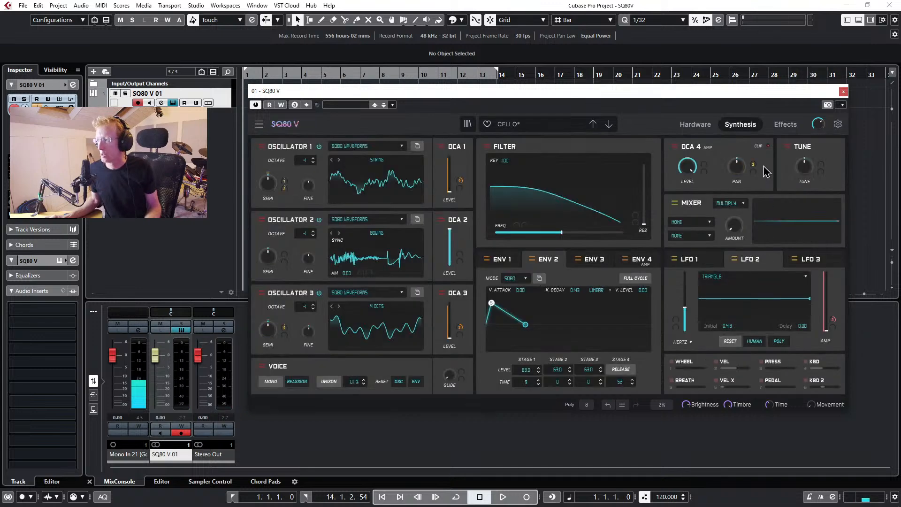
pyautogui.moveTo(759, 164)
pyautogui.moveTo(755, 165); pyautogui.dragTo(754, 155)
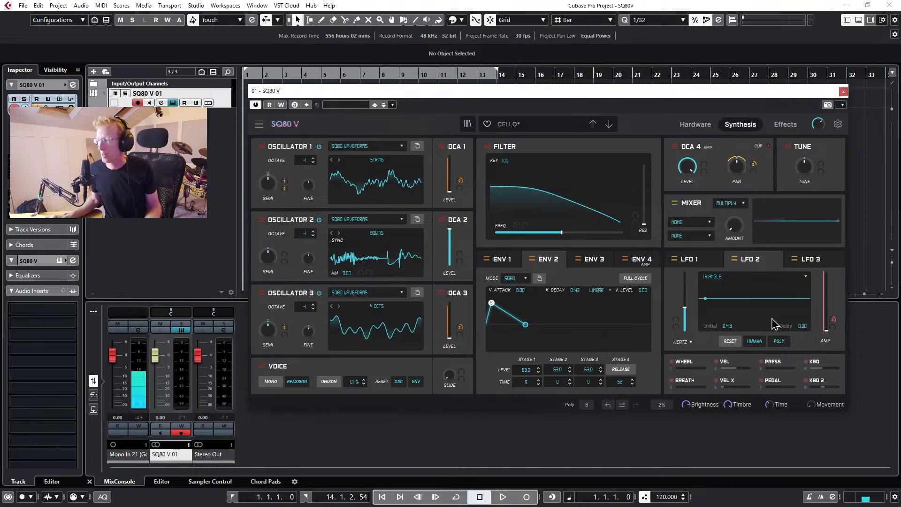
# Raise LFO 2's amplitude to the maximum and change its rate type to Sync.
pyautogui.moveTo(764, 303); pyautogui.dragTo(764, 251)
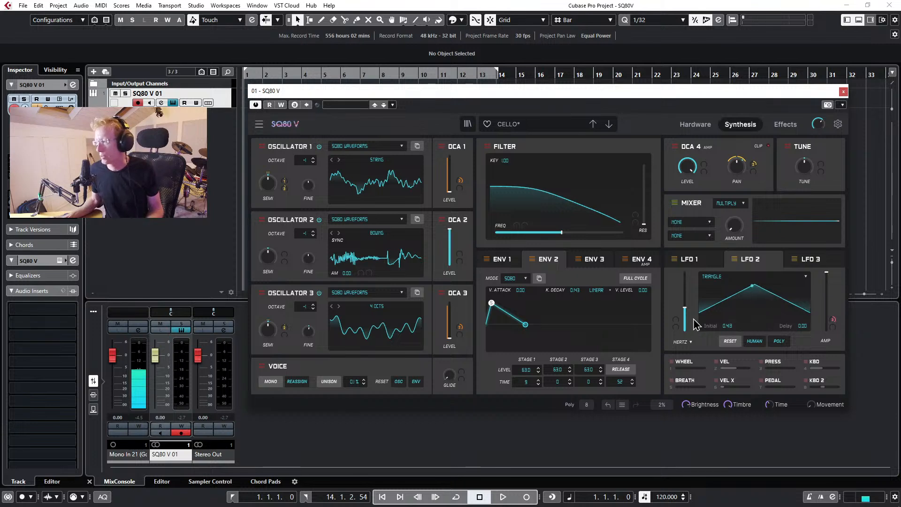
pyautogui.moveTo(685, 307); pyautogui.dragTo(686, 318)
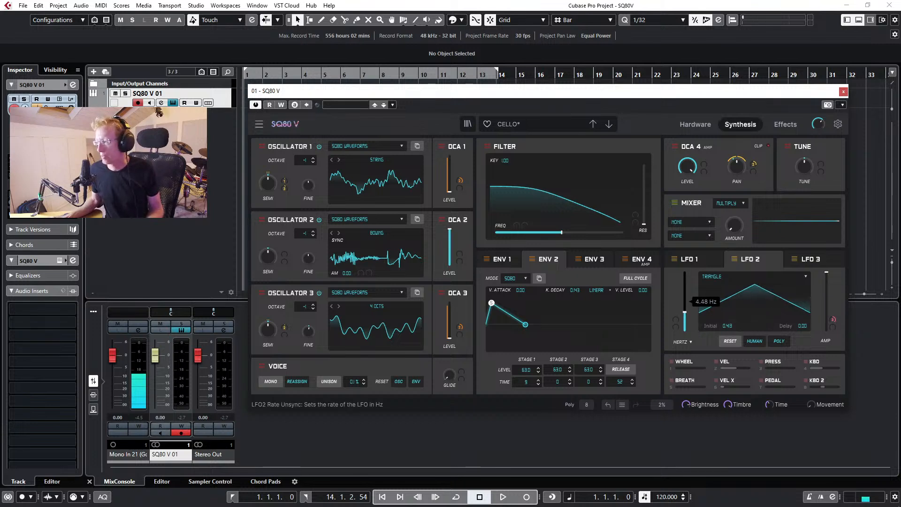
pyautogui.click(691, 342)
pyautogui.click(670, 373)
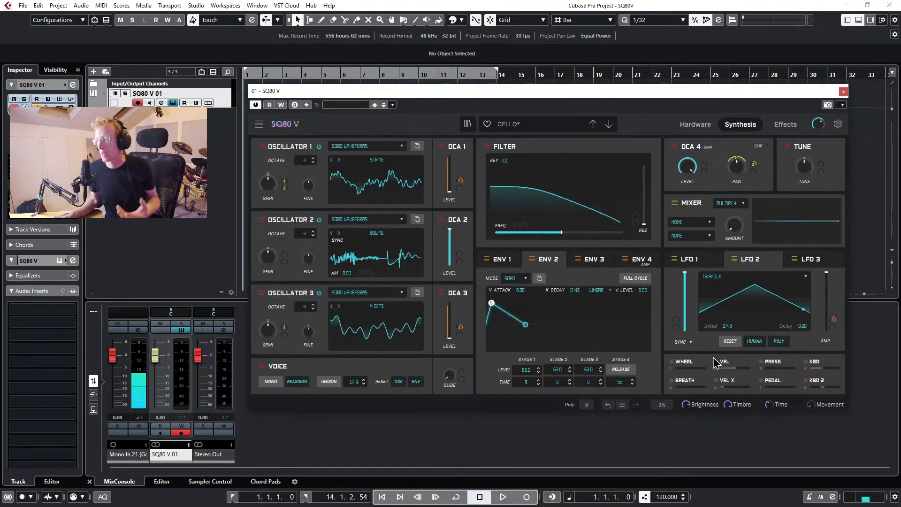
# Keep LFO 2's rate type on Sync and slow its rate down through 1/4 to a longer division.
pyautogui.click(691, 343)
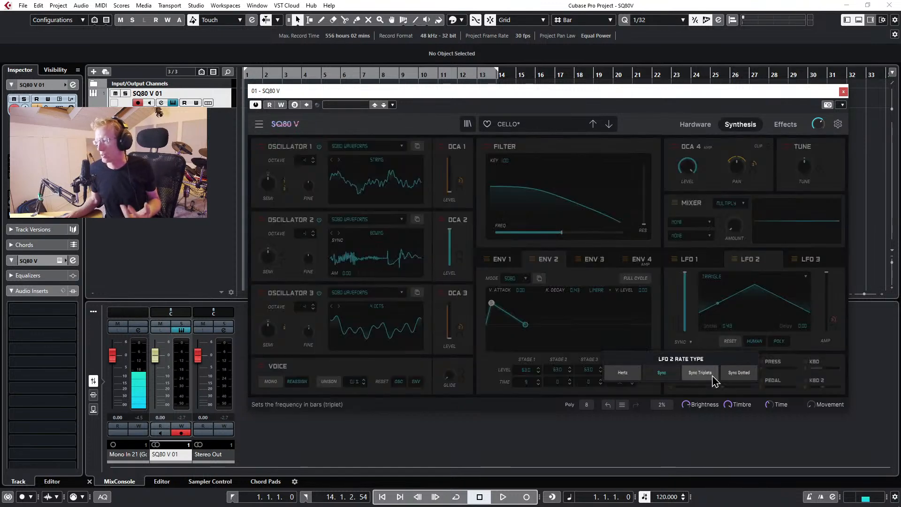
pyautogui.click(669, 374)
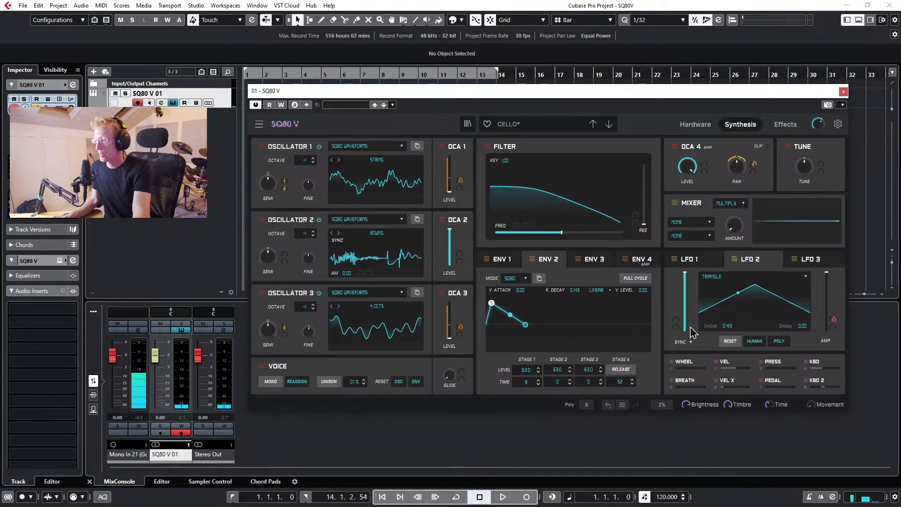
pyautogui.moveTo(688, 278)
pyautogui.mouseDown()
pyautogui.moveTo(685, 310)
pyautogui.moveTo(685, 295)
pyautogui.mouseUp()
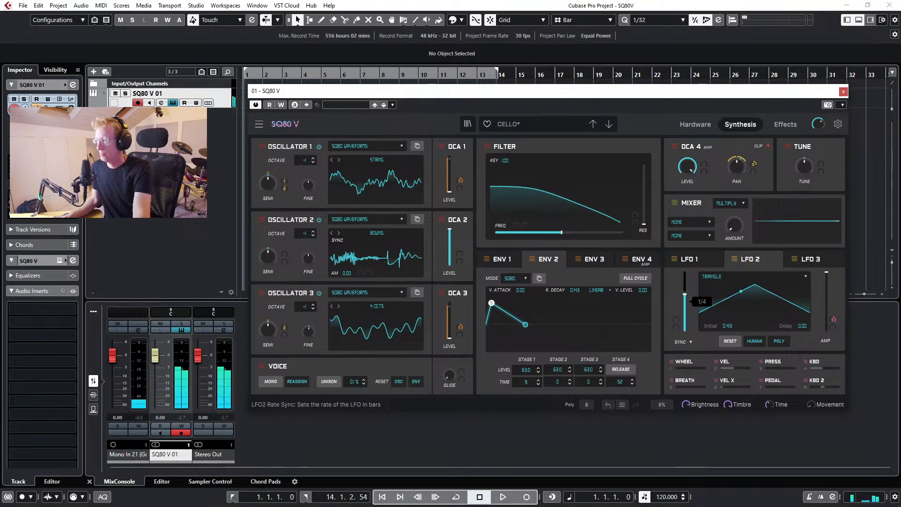
pyautogui.moveTo(685, 294); pyautogui.dragTo(690, 307)
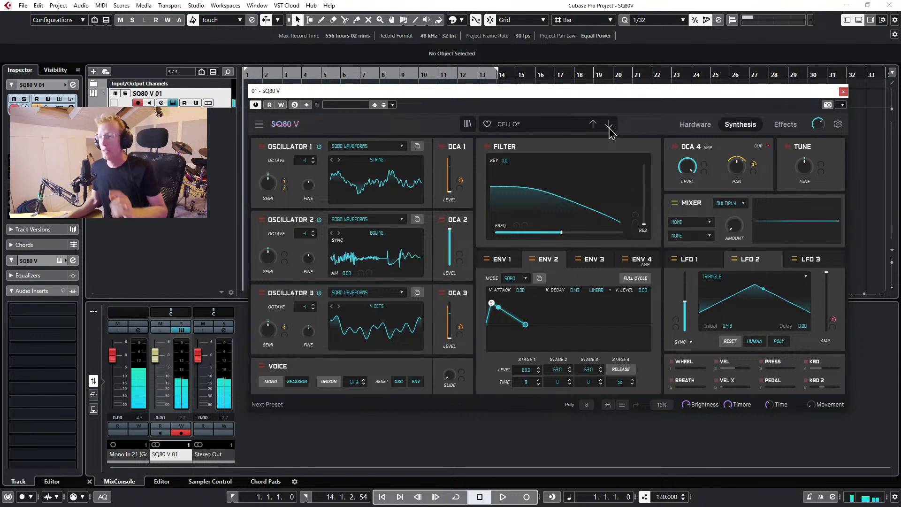
# In the Hardware view, enable Unison for the CELLO preset and raise its detune to 36.1 %.
pyautogui.click(696, 125)
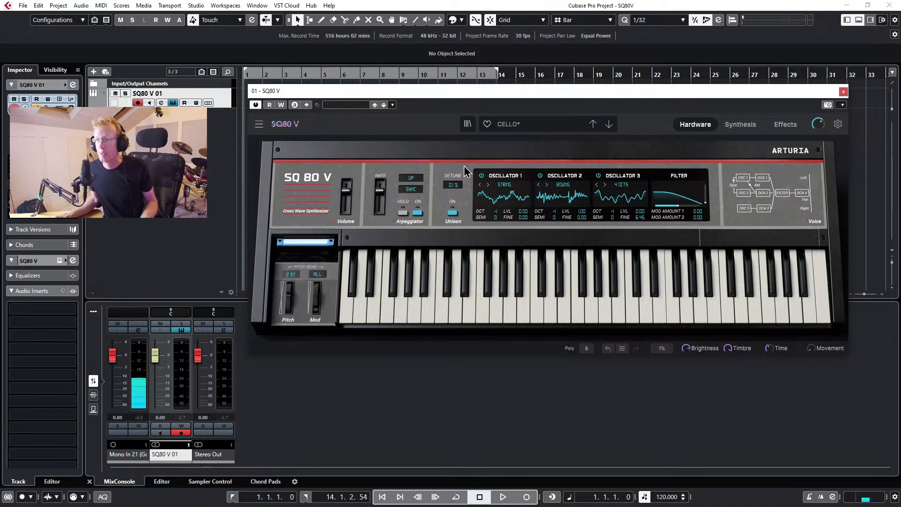
pyautogui.click(453, 217)
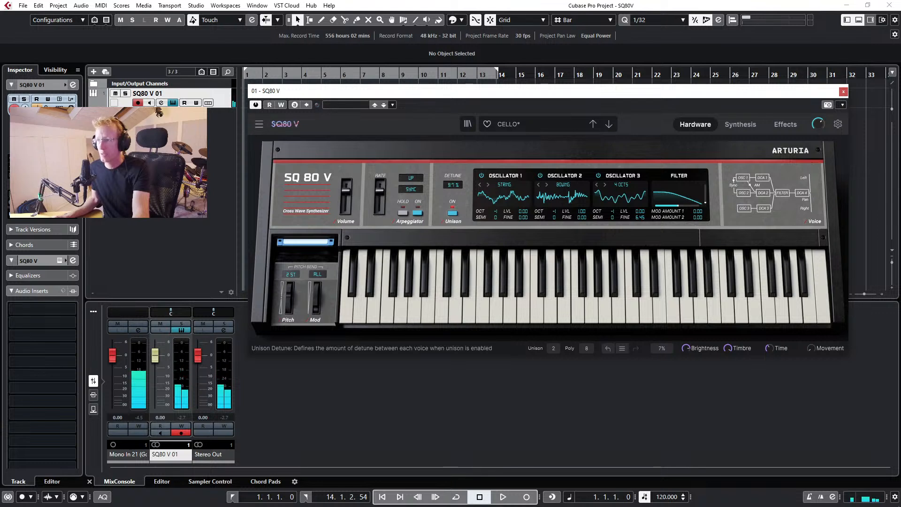
pyautogui.moveTo(453, 185)
pyautogui.mouseDown()
pyautogui.moveTo(453, 169)
pyautogui.moveTo(453, 200)
pyautogui.moveTo(453, 178)
pyautogui.mouseUp()
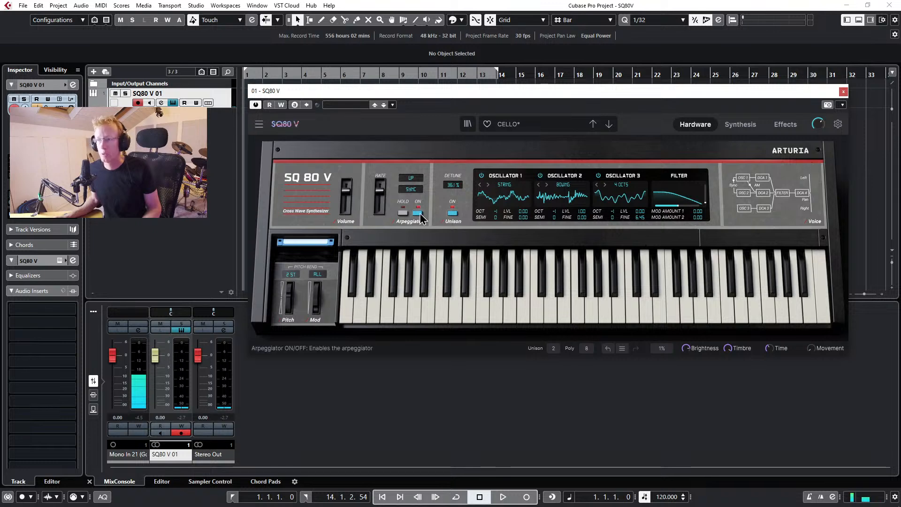
# Keep the arpeggiator's rate type on Sync and adjust its rate slightly.
pyautogui.click(413, 190)
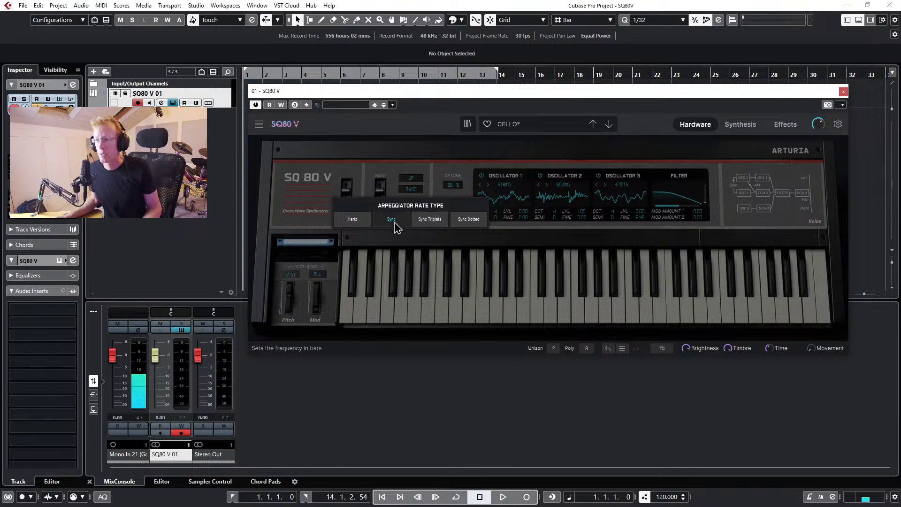
pyautogui.click(445, 172)
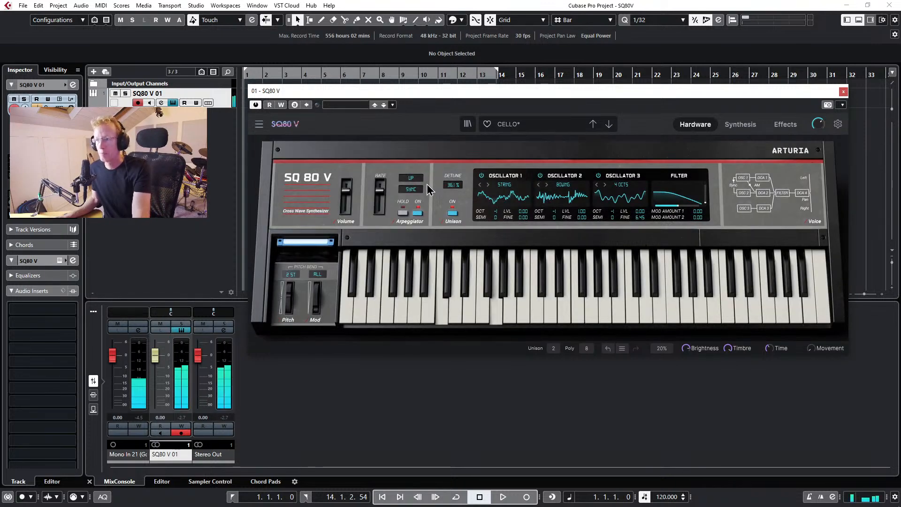
pyautogui.moveTo(387, 197)
pyautogui.mouseDown()
pyautogui.moveTo(387, 205)
pyautogui.moveTo(387, 196)
pyautogui.mouseUp()
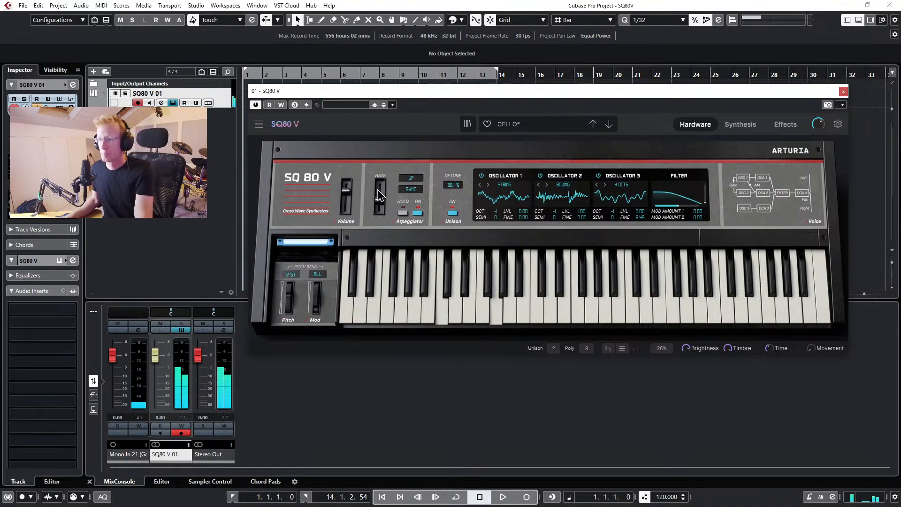
# Set the arpeggiator's pattern to Ordered with an octave range of 4.
pyautogui.click(412, 179)
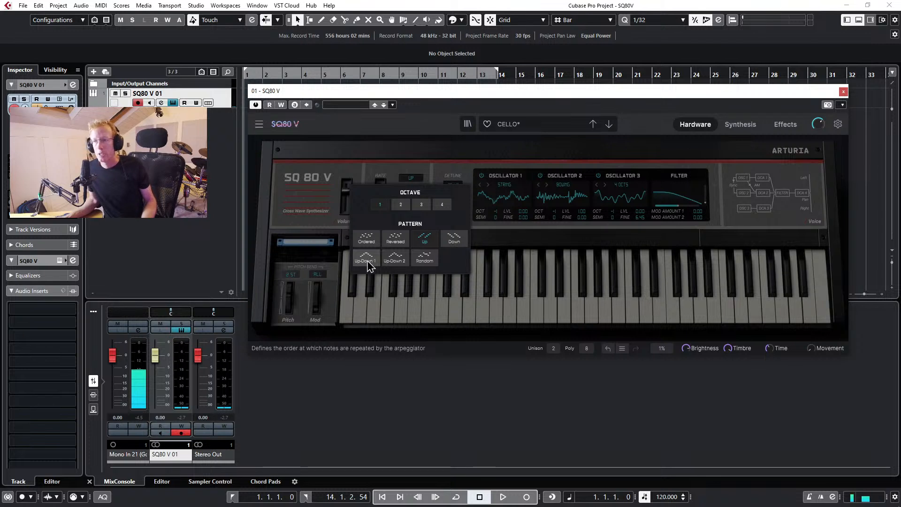
pyautogui.click(366, 238)
pyautogui.click(441, 204)
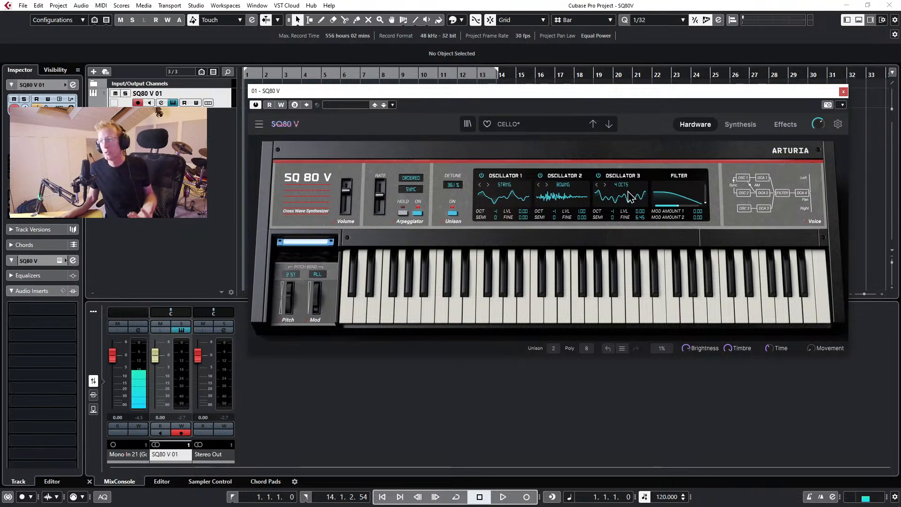
# Switch oscillator 1's output off and on again.
pyautogui.click(483, 177)
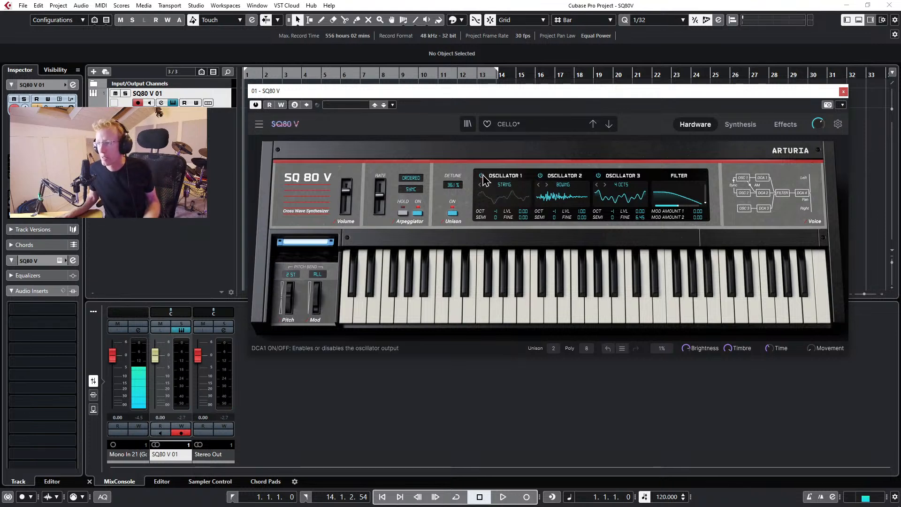
pyautogui.click(482, 178)
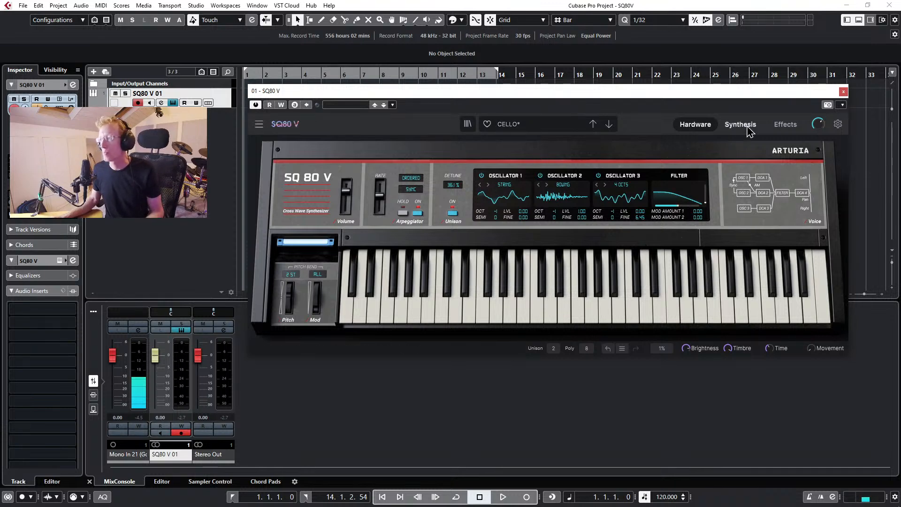
# Return to the Synthesis view, load the Dirty Drummer drum preset and step on to DRMSET.
pyautogui.click(742, 125)
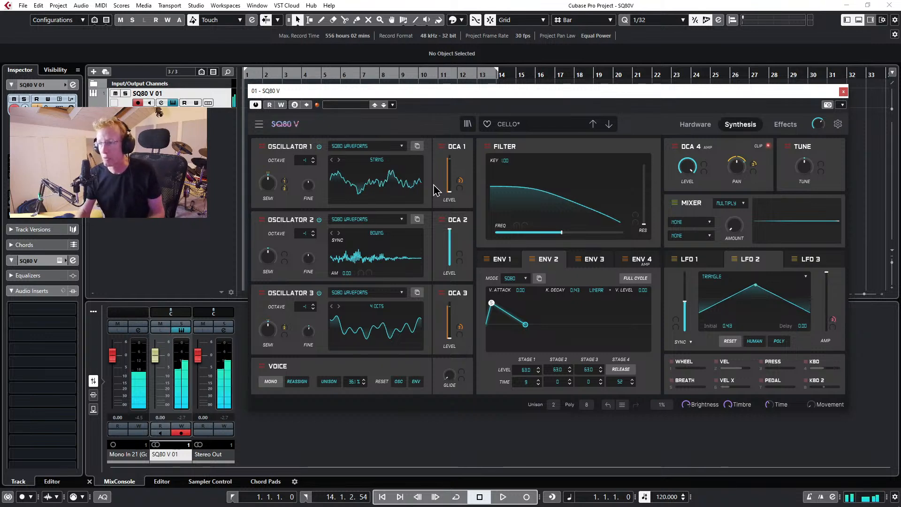
pyautogui.click(524, 126)
pyautogui.moveTo(515, 170)
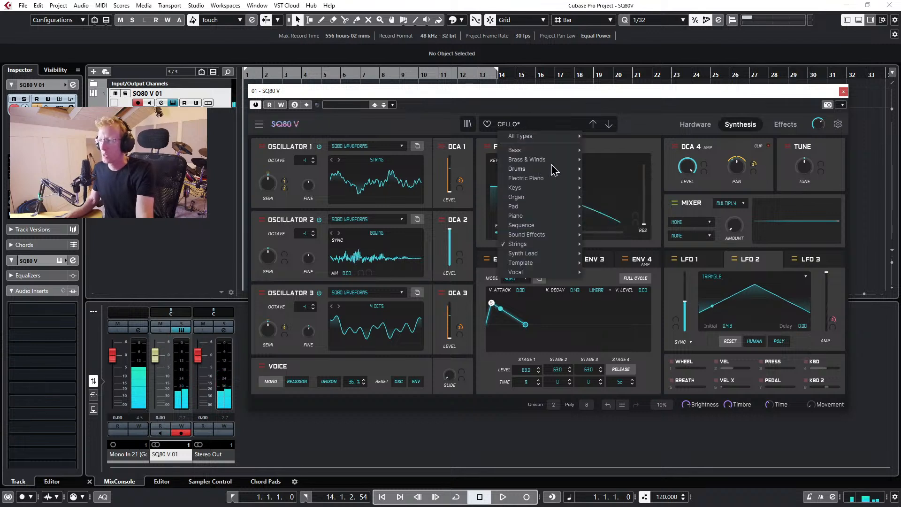
pyautogui.click(607, 170)
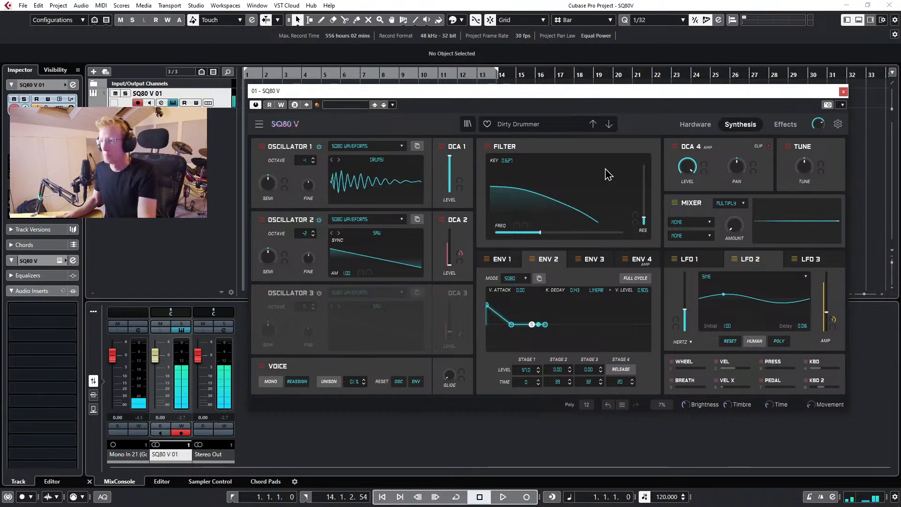
pyautogui.click(609, 125)
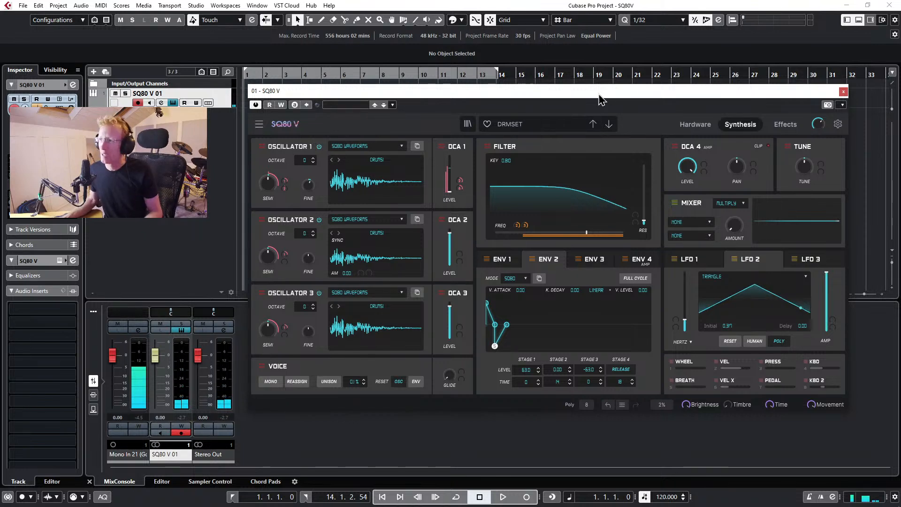
# Load the Artifact electric piano preset and step on to Double EP.
pyautogui.click(533, 125)
pyautogui.moveTo(534, 182)
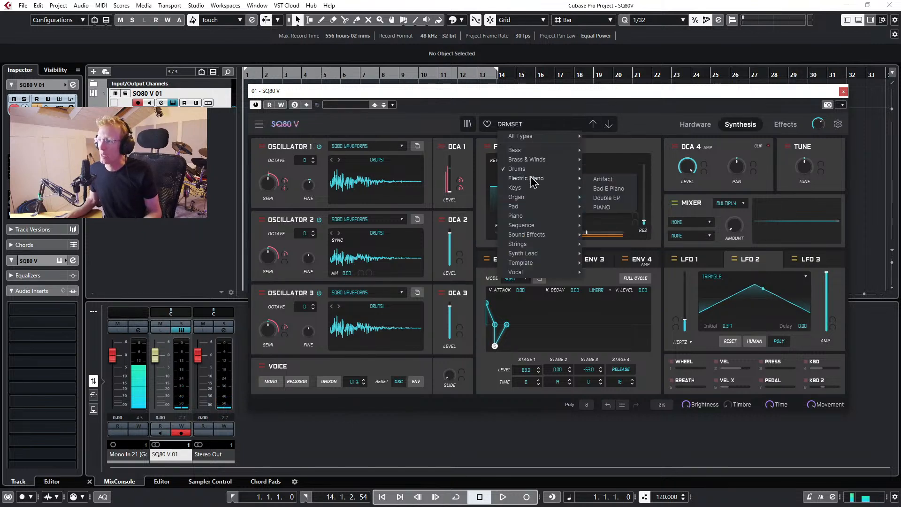
pyautogui.click(603, 179)
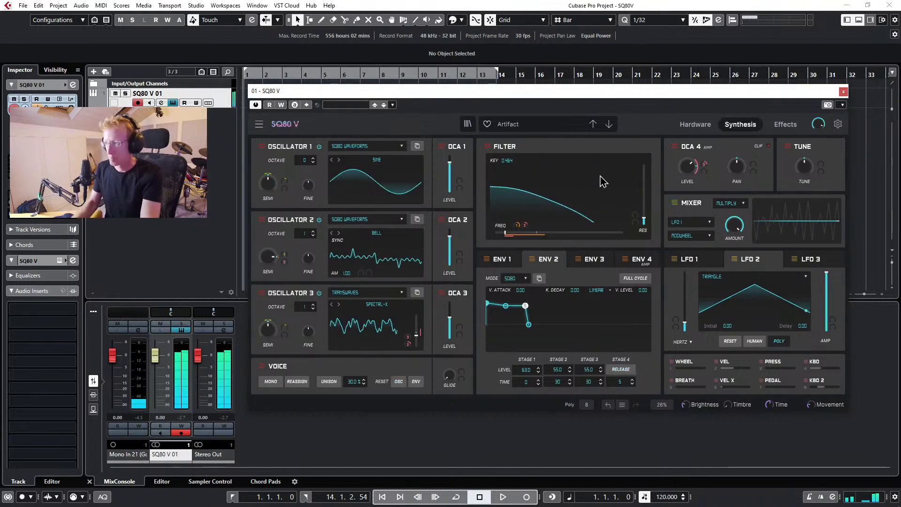
pyautogui.click(609, 126)
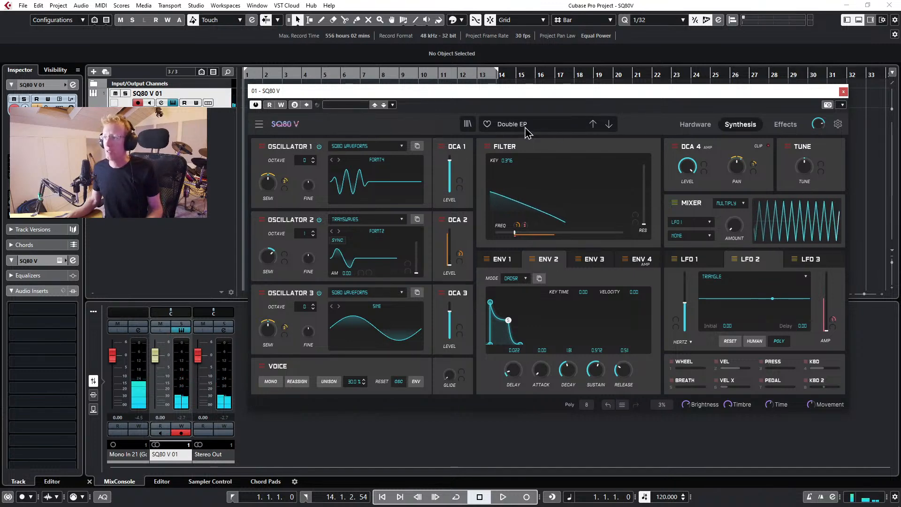
# Add a PS Delay as Effect 3 of Double EP, set its synced rate to 1/8 and raise its feedback.
pyautogui.click(785, 124)
pyautogui.click(652, 147)
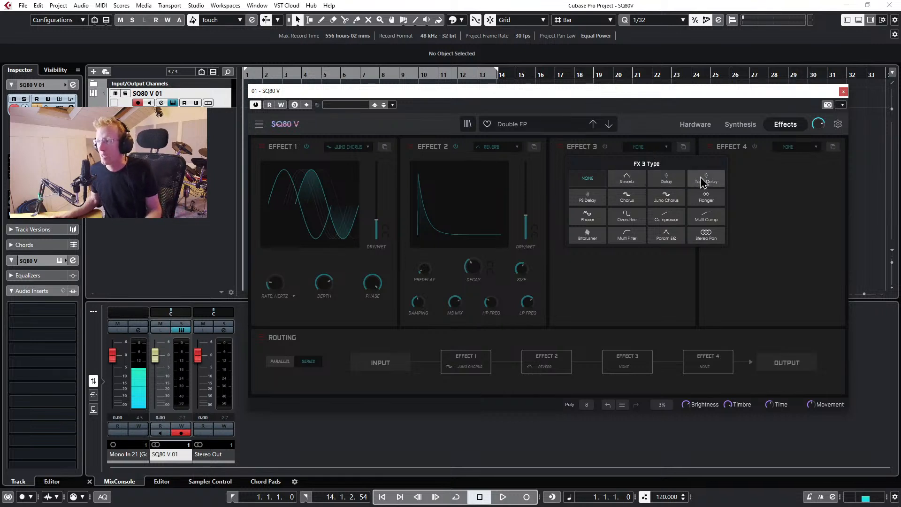
pyautogui.click(587, 201)
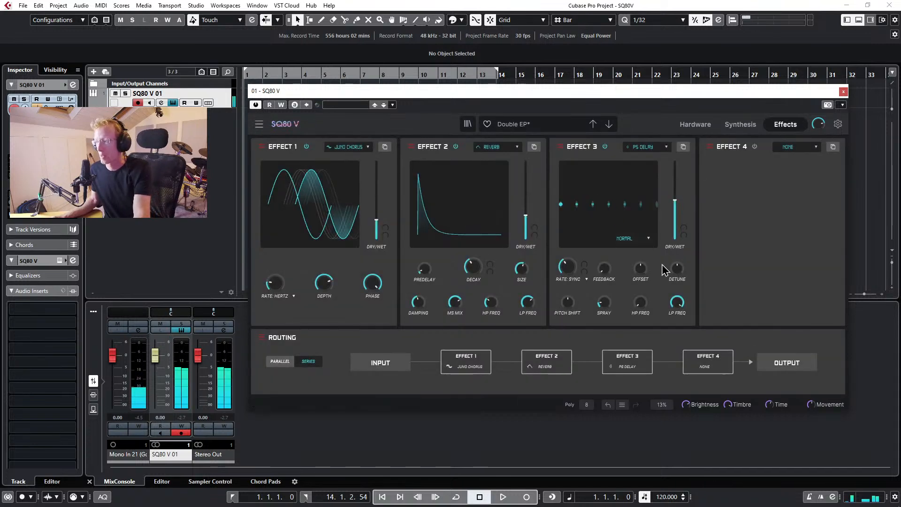
pyautogui.moveTo(566, 264); pyautogui.dragTo(566, 270)
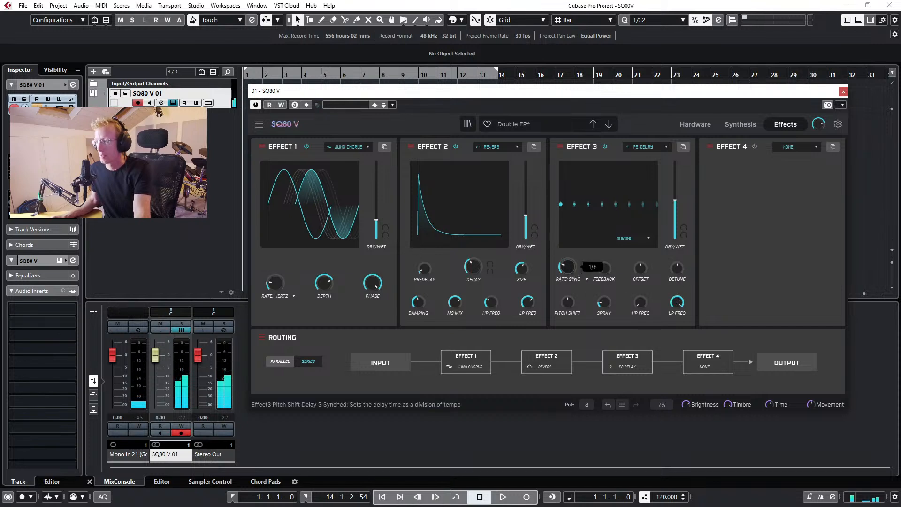
pyautogui.moveTo(611, 275)
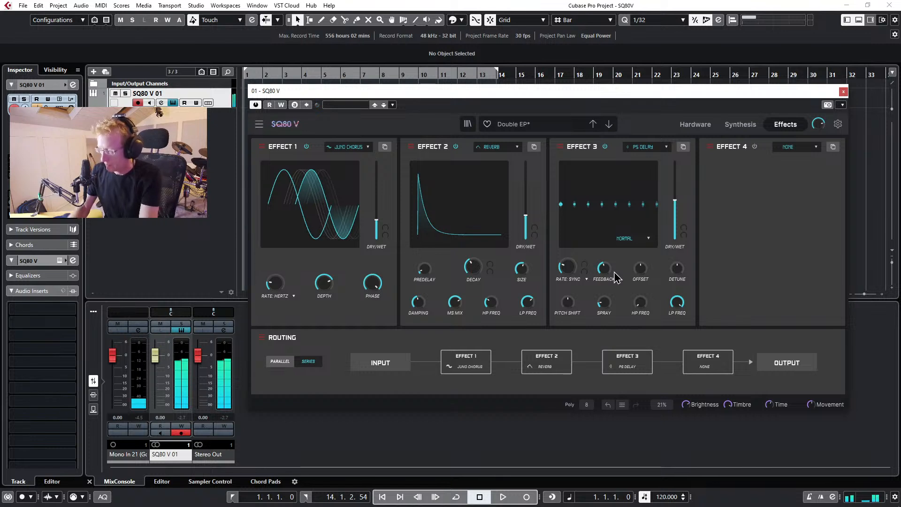
# Replace Effect 3 with a Flanger and raise its dry/wet mix slightly.
pyautogui.click(656, 147)
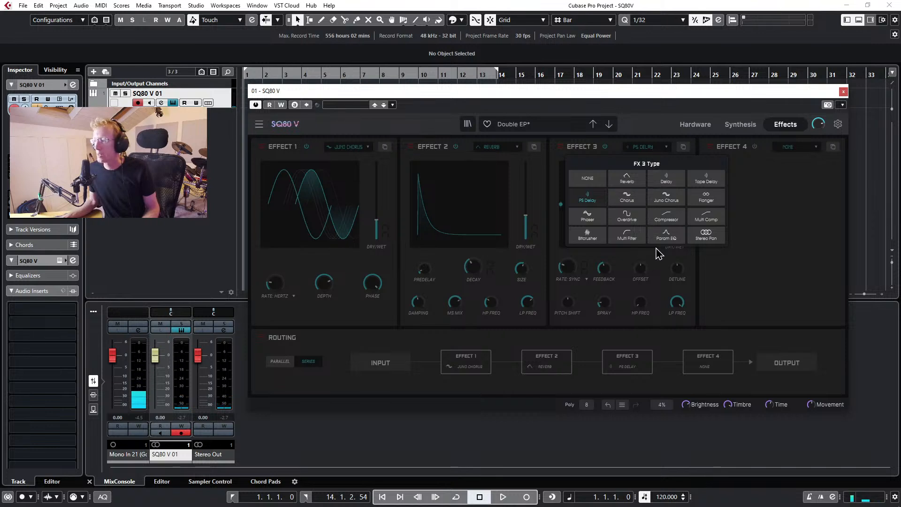
pyautogui.click(712, 198)
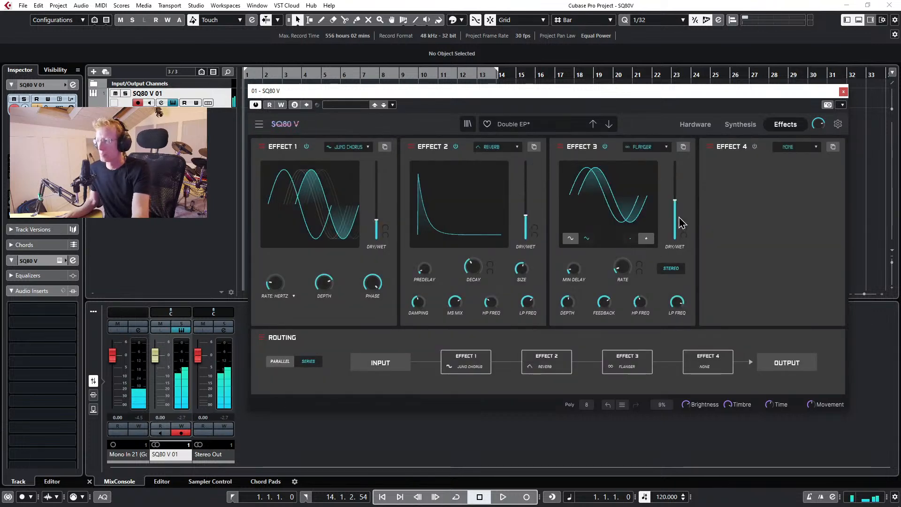
pyautogui.moveTo(679, 204)
pyautogui.mouseDown()
pyautogui.moveTo(675, 169)
pyautogui.moveTo(675, 238)
pyautogui.moveTo(669, 197)
pyautogui.mouseUp()
# Load the PIANO preset from the Electric Piano category.
pyautogui.click(536, 125)
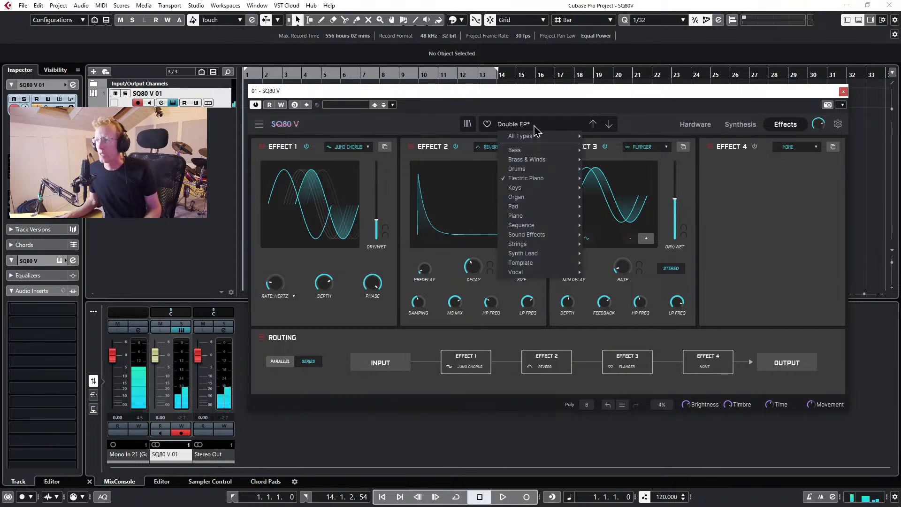
pyautogui.moveTo(544, 183)
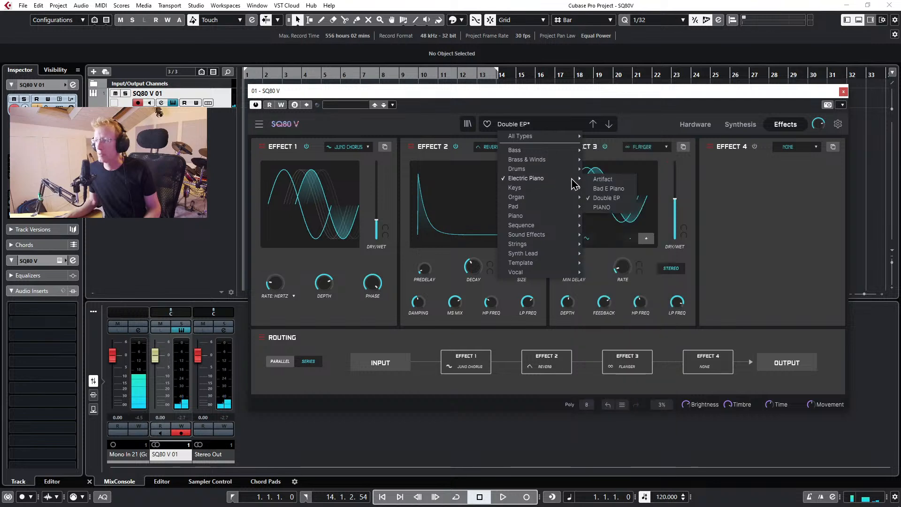
pyautogui.click(605, 209)
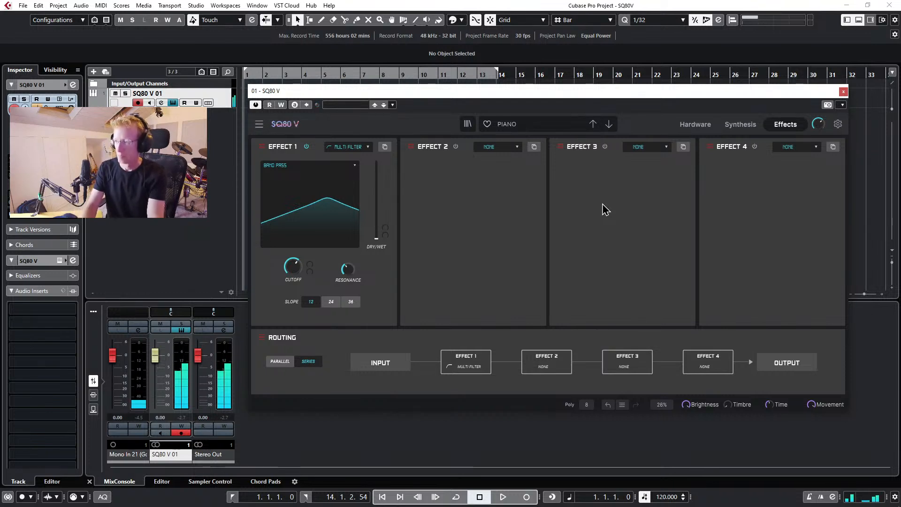
# Load the Cool Voices vocal preset, show it in the Synthesis view and step on to HUSH.
pyautogui.click(509, 125)
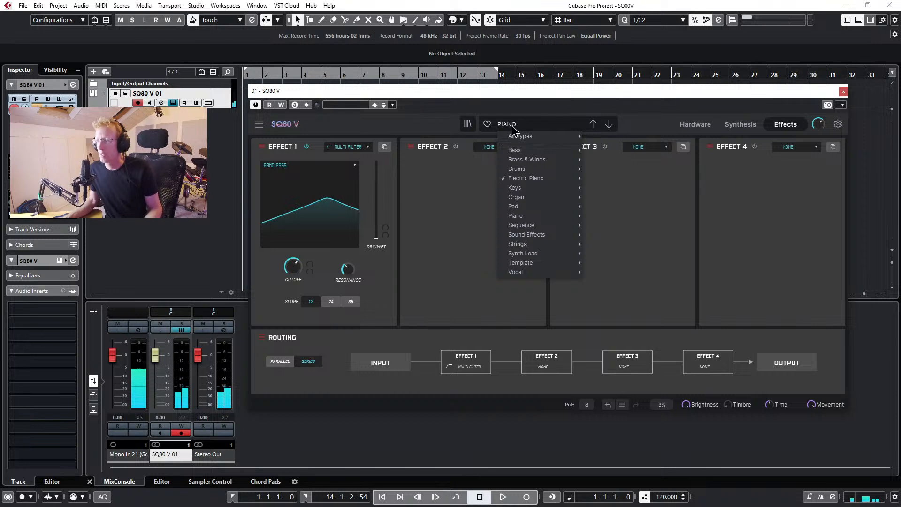
pyautogui.moveTo(540, 237)
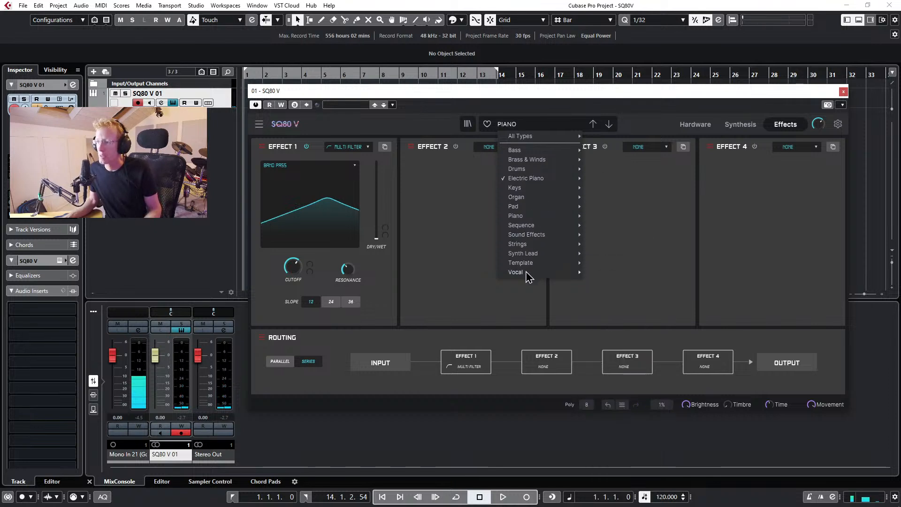
pyautogui.moveTo(528, 276)
pyautogui.click(603, 355)
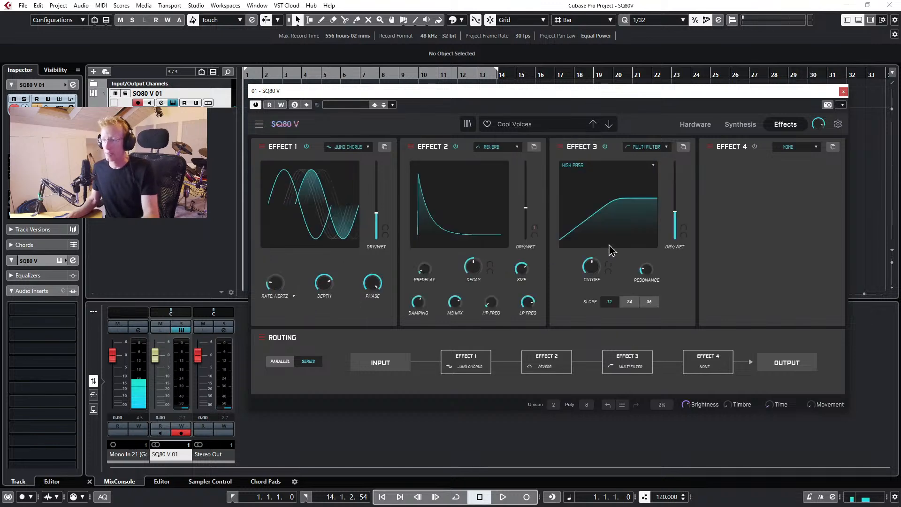
pyautogui.click(744, 127)
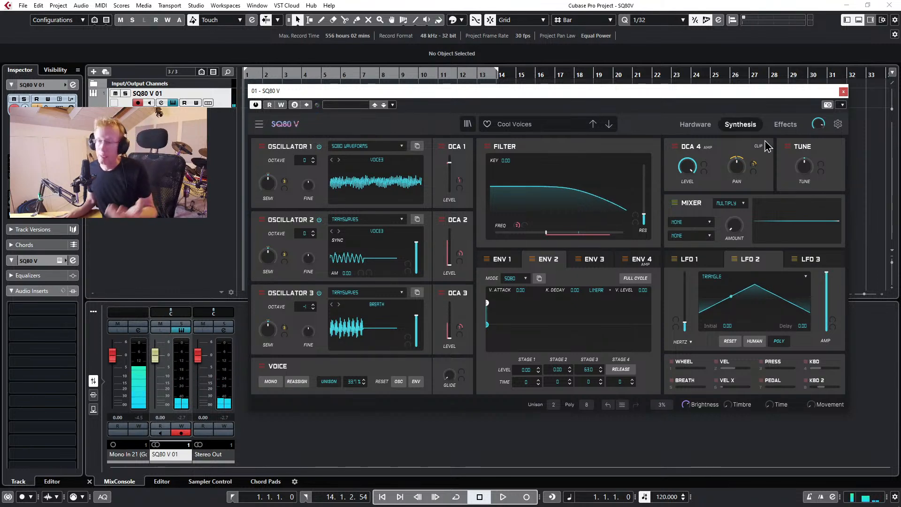
pyautogui.click(609, 124)
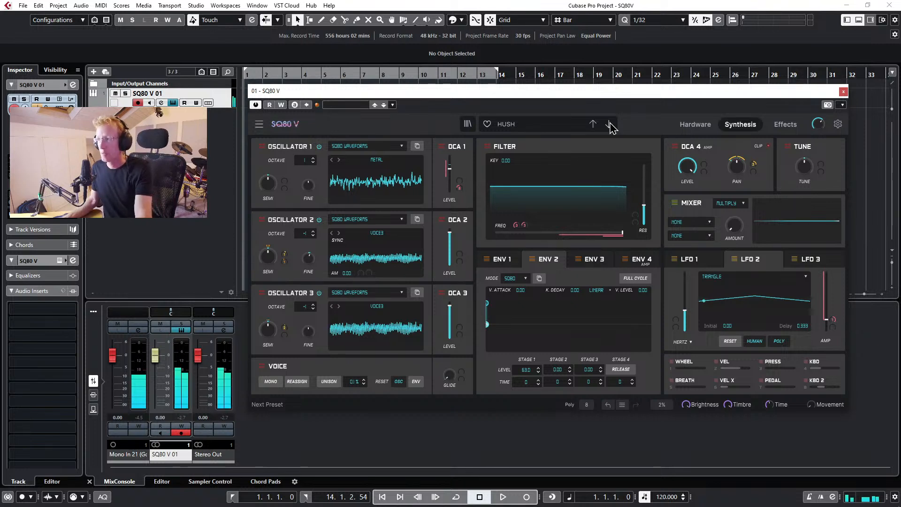
# Load the CLIOPE preset from the Brass & Winds category and step on to Dancin In The Dark.
pyautogui.click(524, 128)
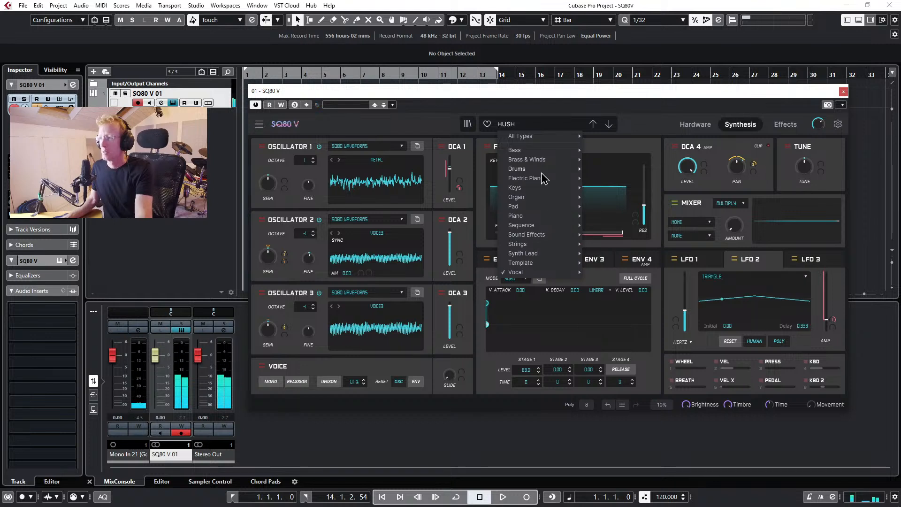
pyautogui.moveTo(536, 164)
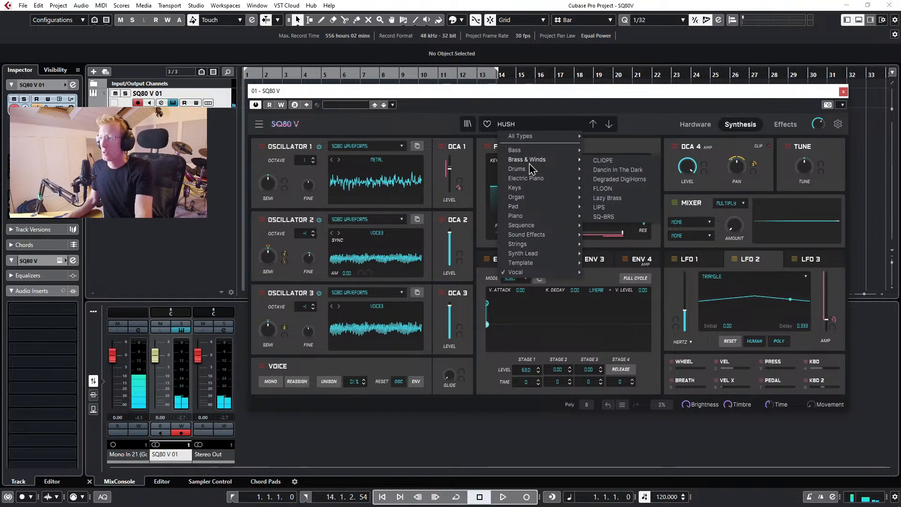
pyautogui.click(603, 161)
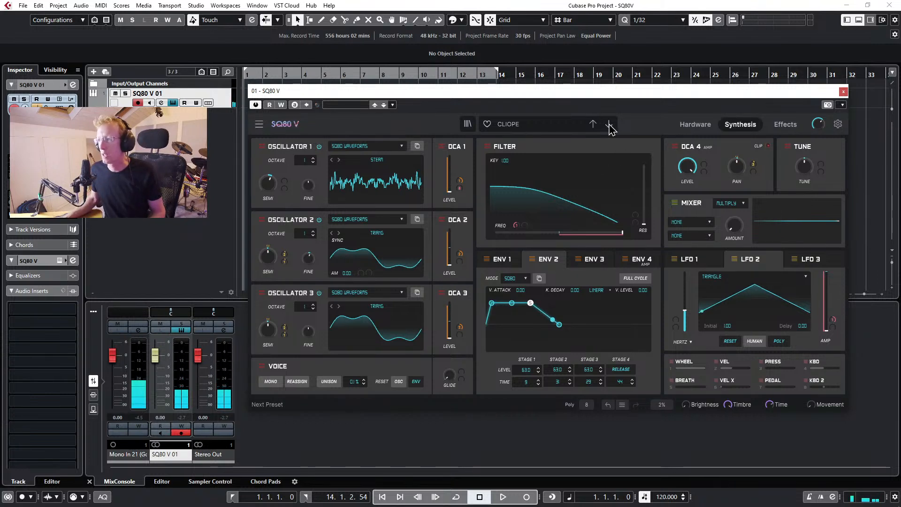
pyautogui.click(609, 125)
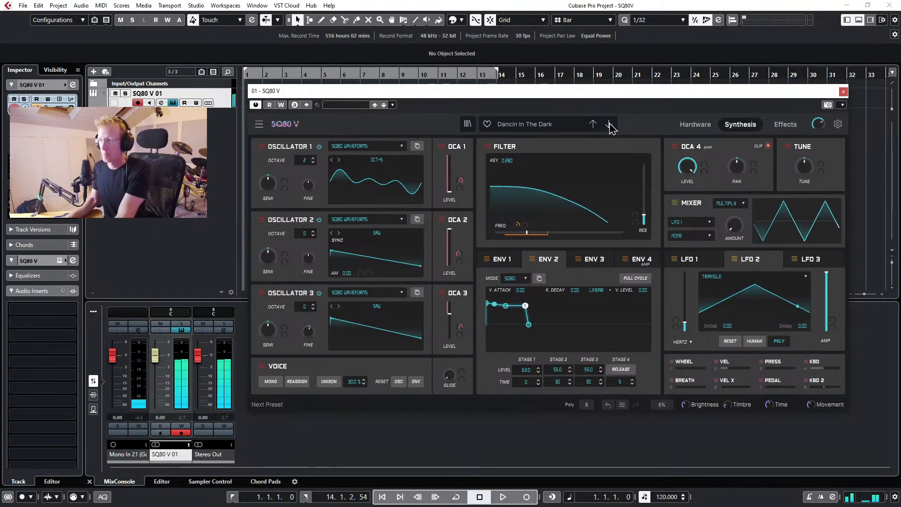
# Step through the Brass & Winds presets Degraded DigiHorns and FLOON to Lazy Brass.
pyautogui.click(609, 125)
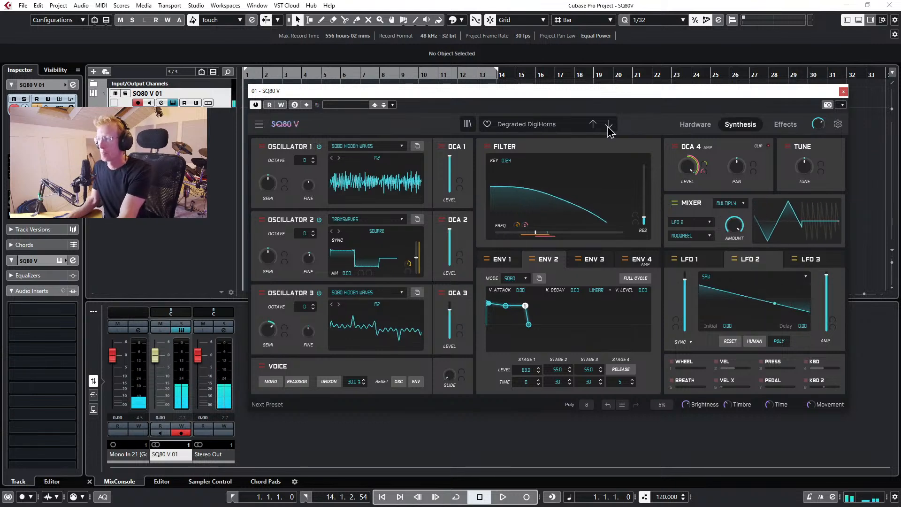
pyautogui.click(609, 124)
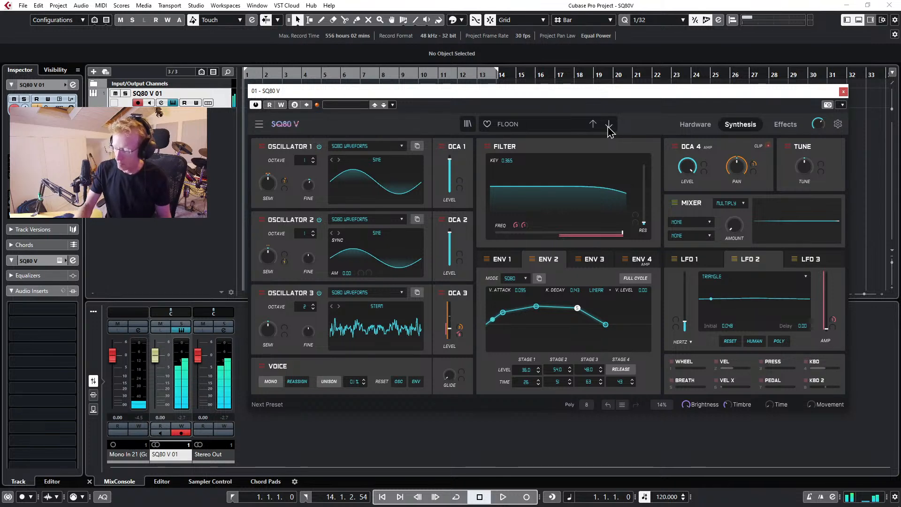
pyautogui.click(609, 125)
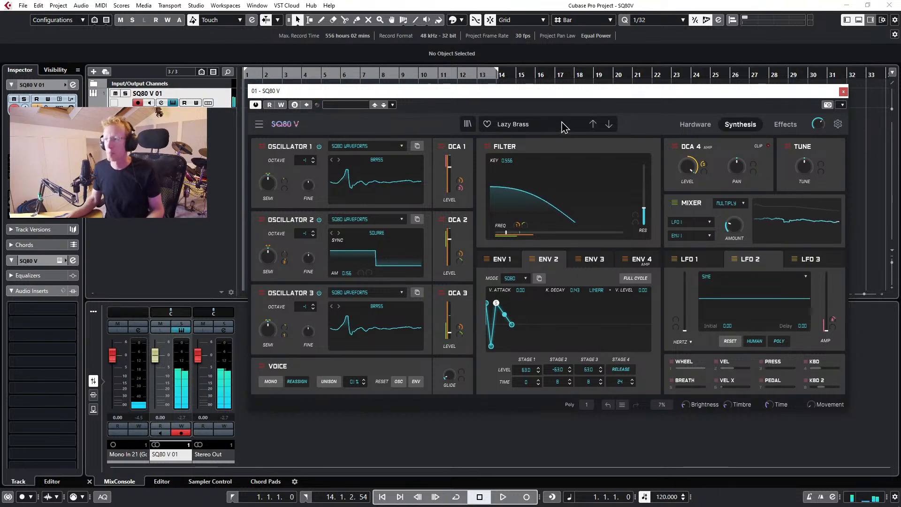
pyautogui.click(502, 128)
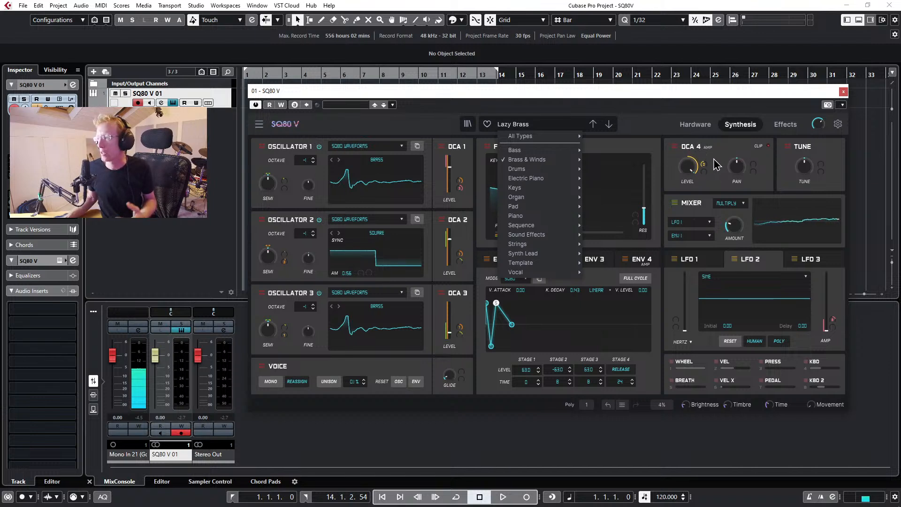
pyautogui.click(689, 167)
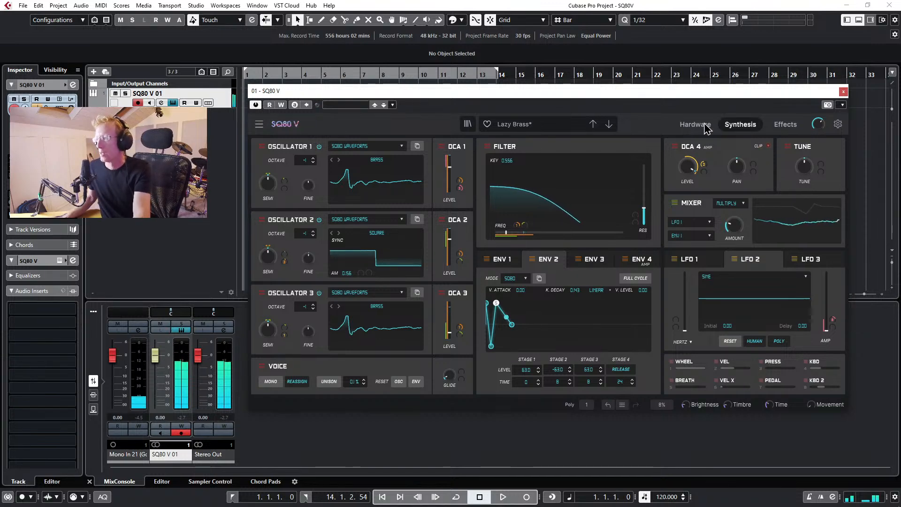
# Search the preset browser for an initial patch using "init" and "default".
pyautogui.click(525, 125)
pyautogui.click(467, 124)
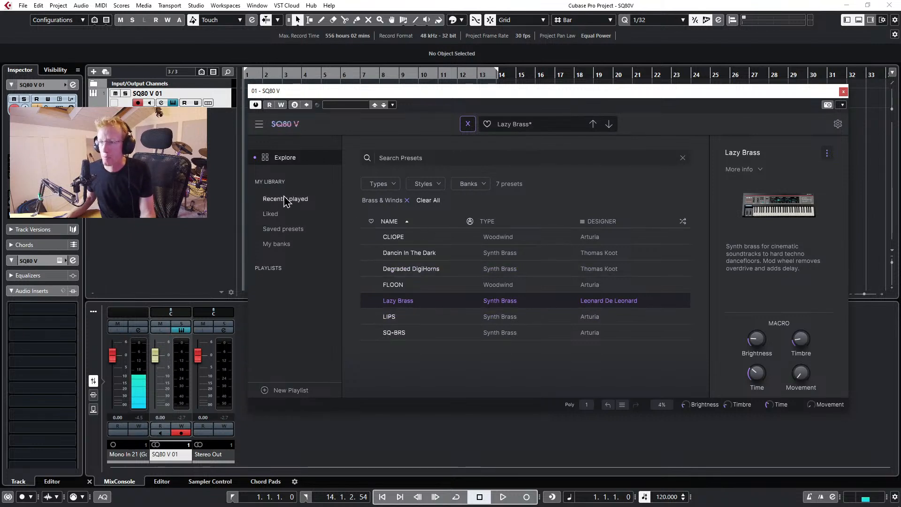
pyautogui.click(423, 161)
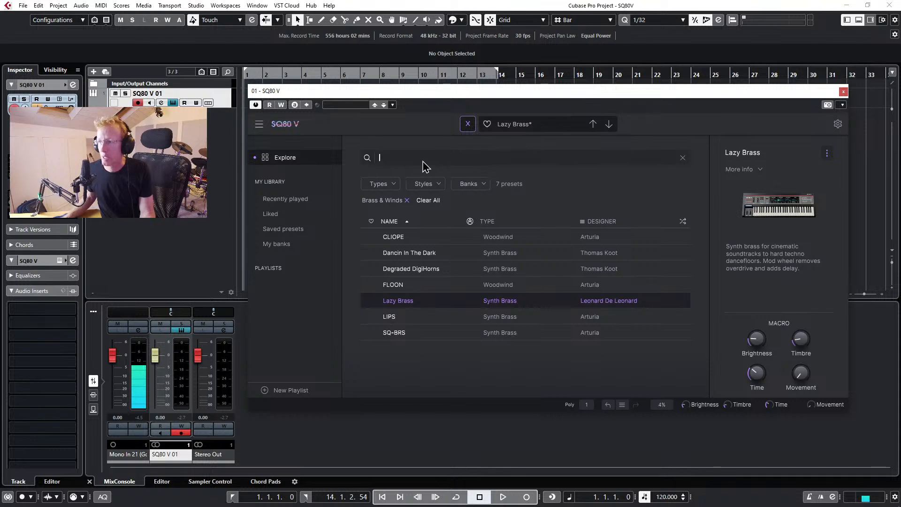
pyautogui.write('de')
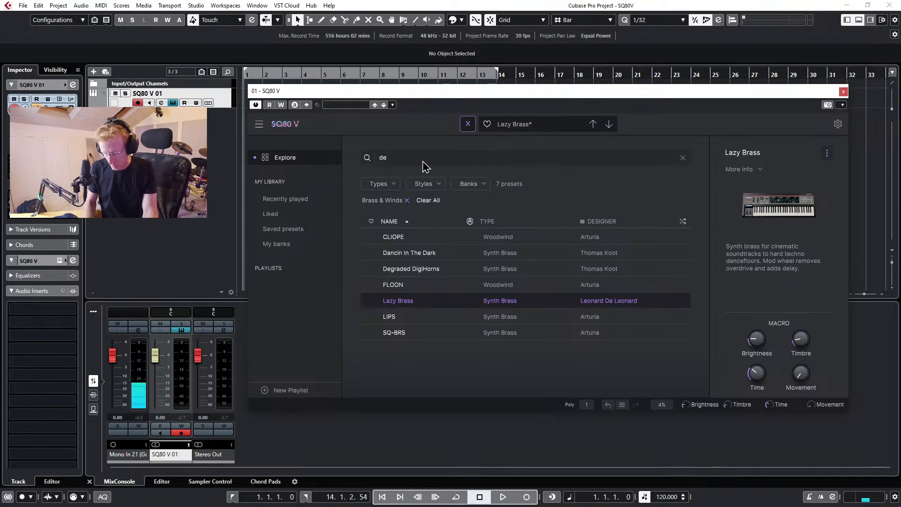
pyautogui.press('BackSpace')
pyautogui.press('BackSpace')
pyautogui.write('init')
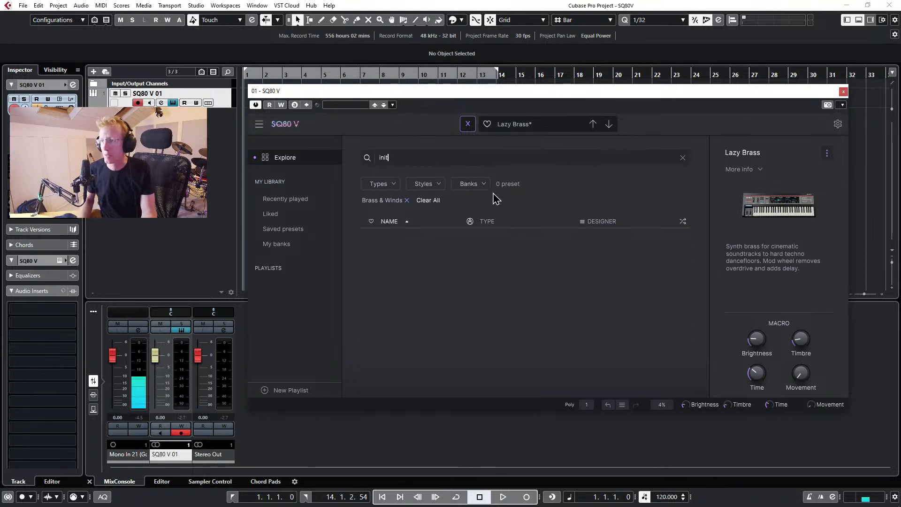
pyautogui.write('defa')
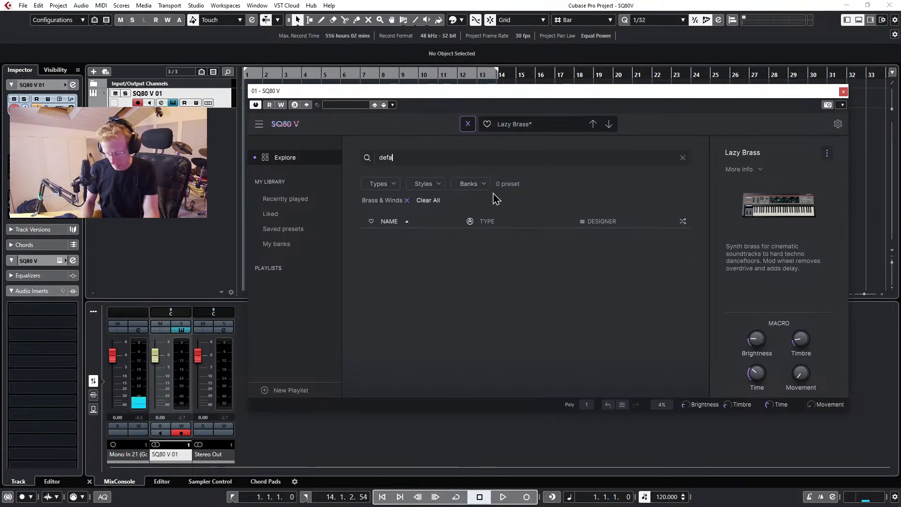
pyautogui.write('ult')
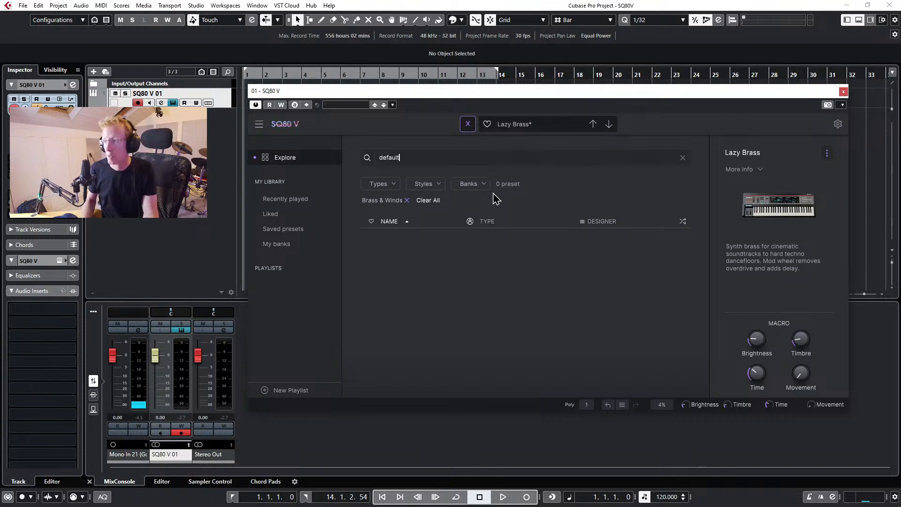
# Clear the search and the Brass & Winds filter and look through the full preset list.
pyautogui.click(428, 200)
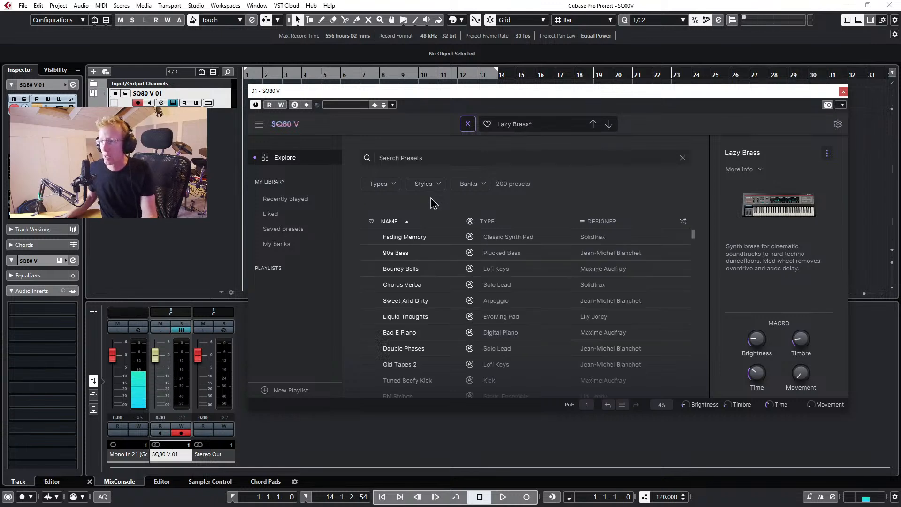
pyautogui.scroll(-10, 503, 255)
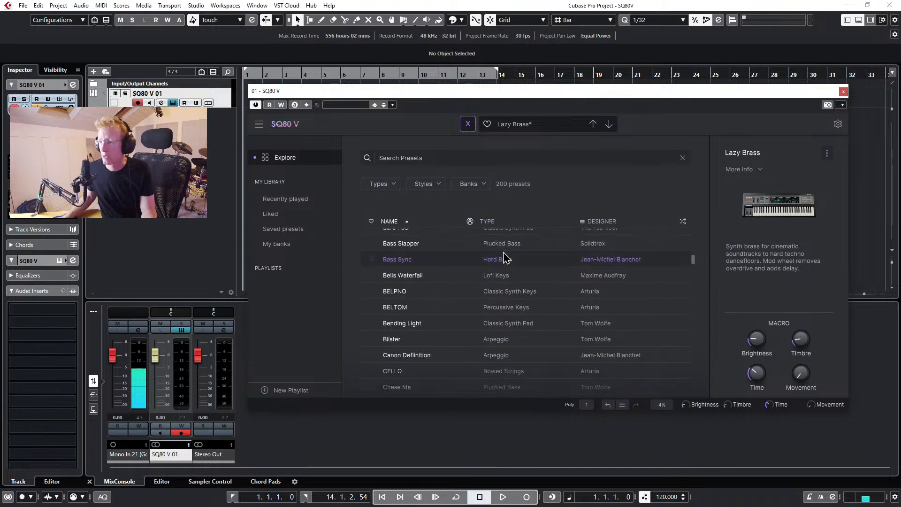
pyautogui.moveTo(693, 263); pyautogui.dragTo(699, 232)
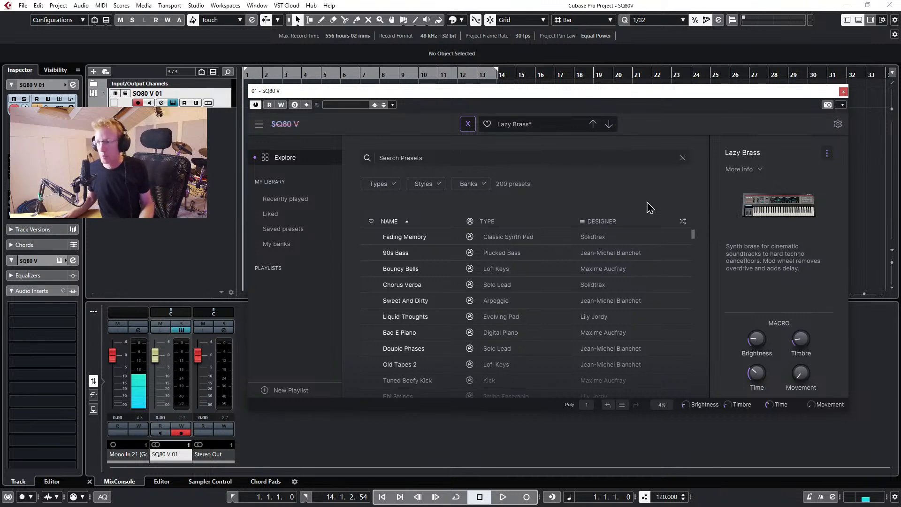
# Load the Default preset from the Template category and return to the synthesis controls.
pyautogui.click(571, 126)
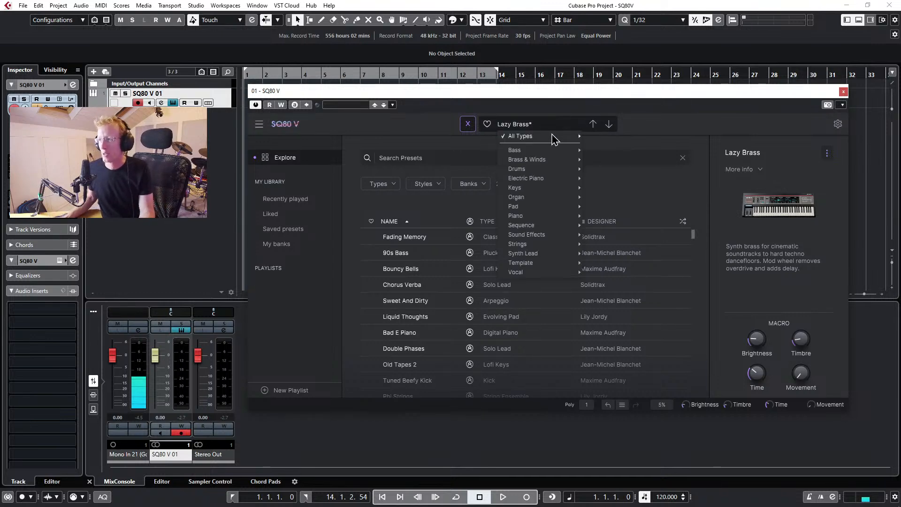
pyautogui.moveTo(553, 139)
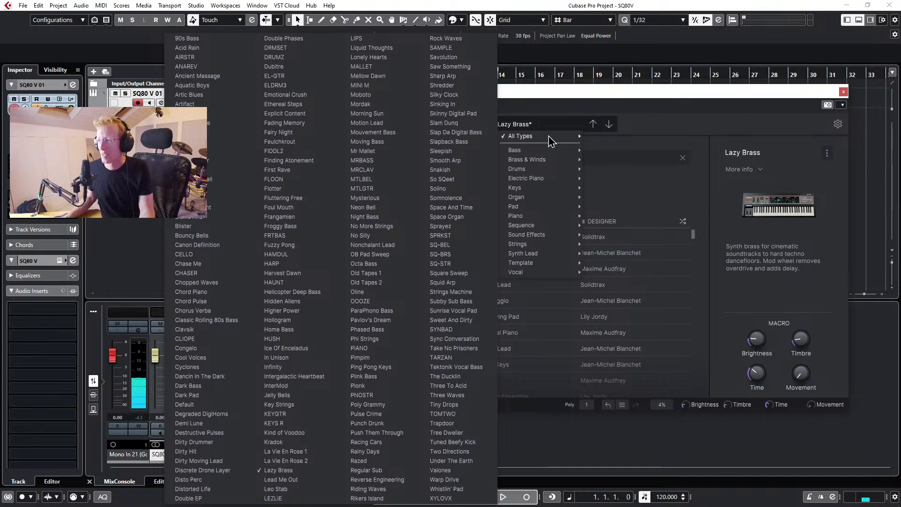
pyautogui.moveTo(528, 266)
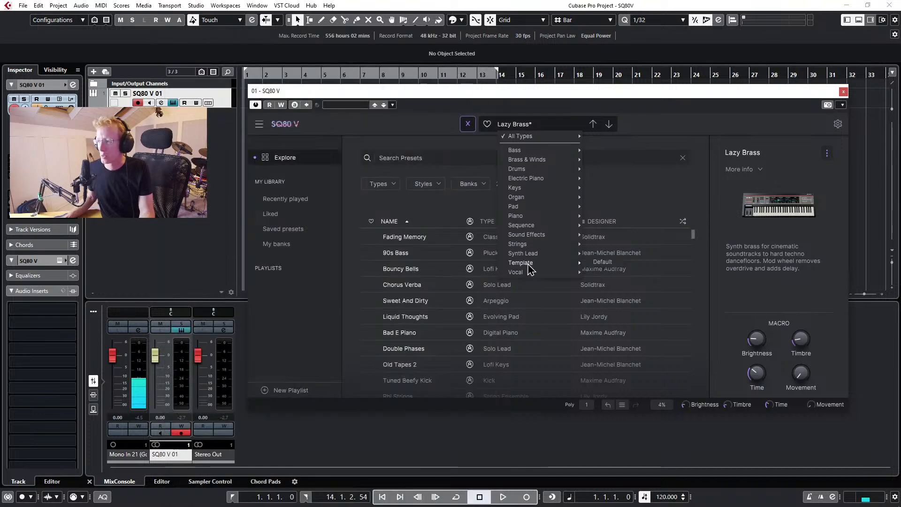
pyautogui.click(601, 263)
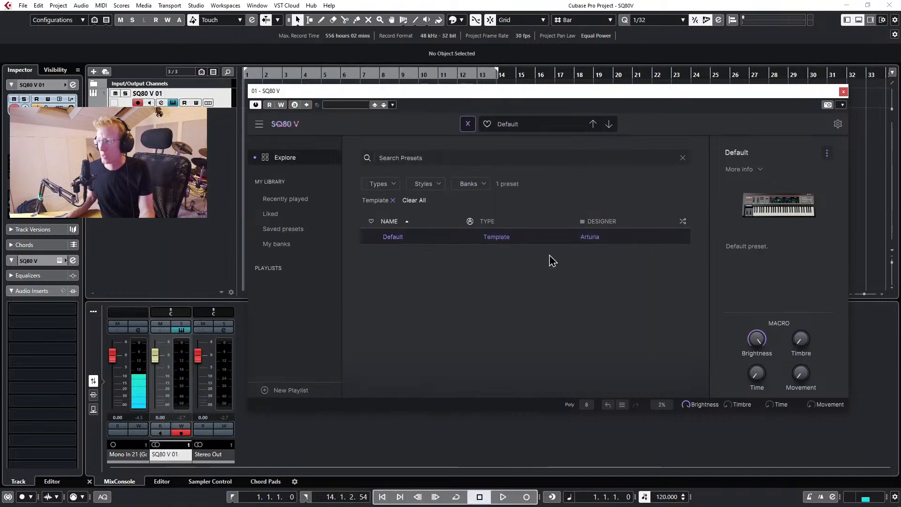
pyautogui.click(468, 124)
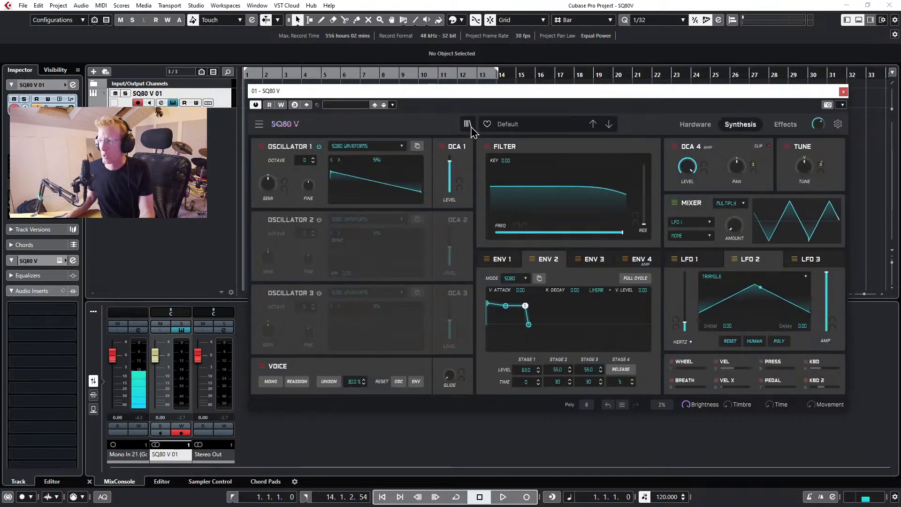
pyautogui.click(468, 124)
pyautogui.click(467, 125)
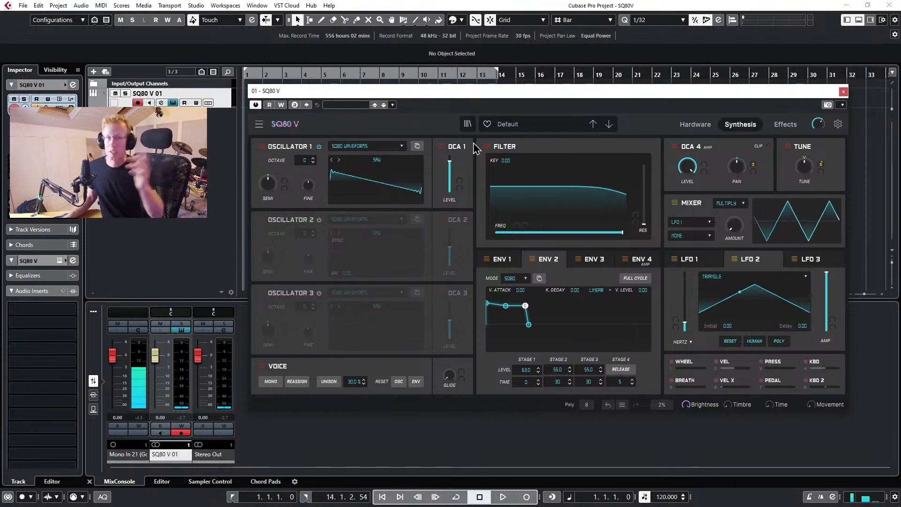
# Set Oscillator 1 to the ALIEN wave from Transwaves and raise its transwave position to about halfway.
pyautogui.click(401, 146)
pyautogui.click(357, 175)
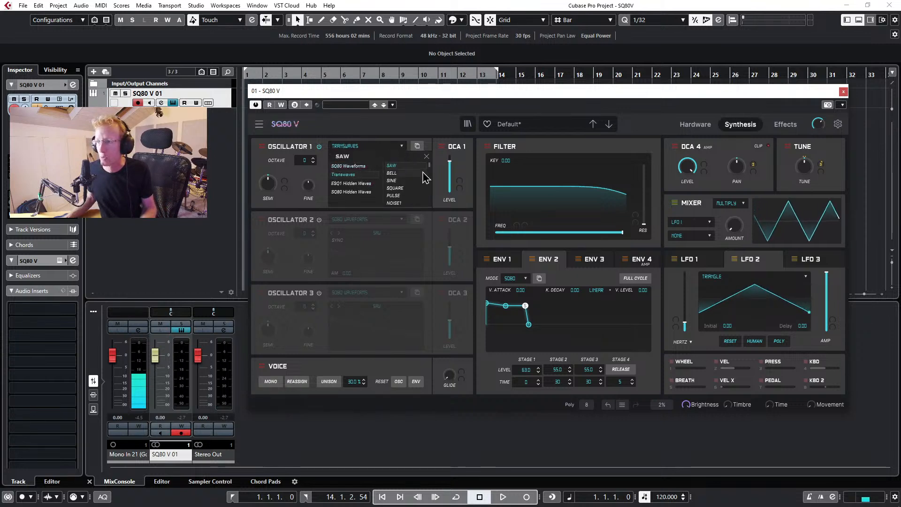
pyautogui.moveTo(430, 167); pyautogui.dragTo(430, 193)
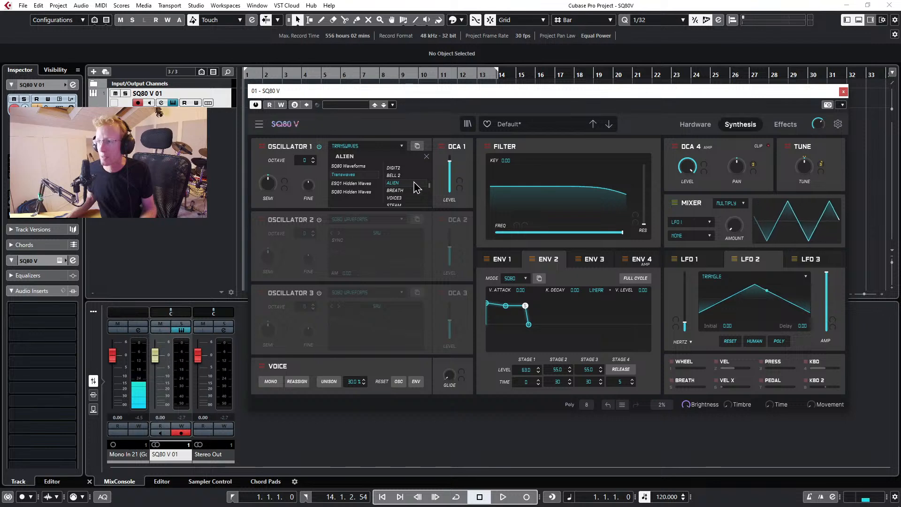
pyautogui.click(403, 183)
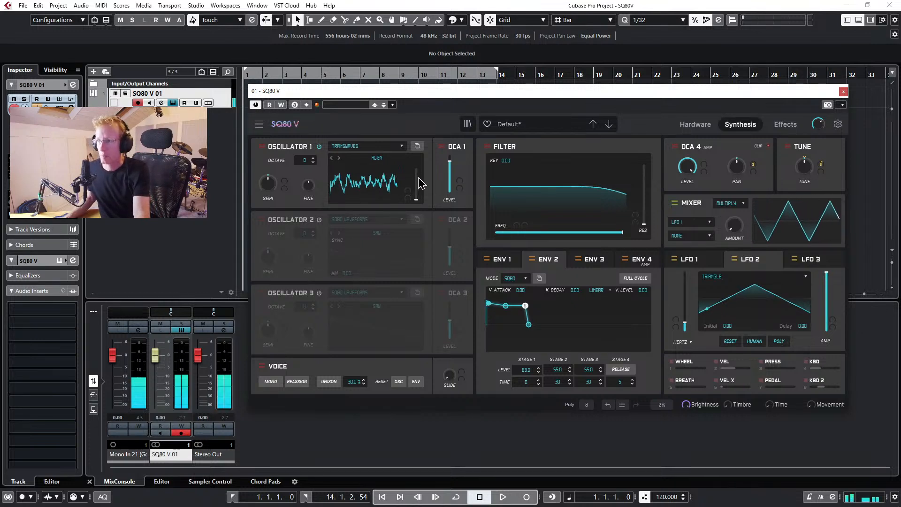
pyautogui.moveTo(417, 201)
pyautogui.mouseDown()
pyautogui.moveTo(416, 170)
pyautogui.moveTo(416, 199)
pyautogui.moveTo(416, 184)
pyautogui.mouseUp()
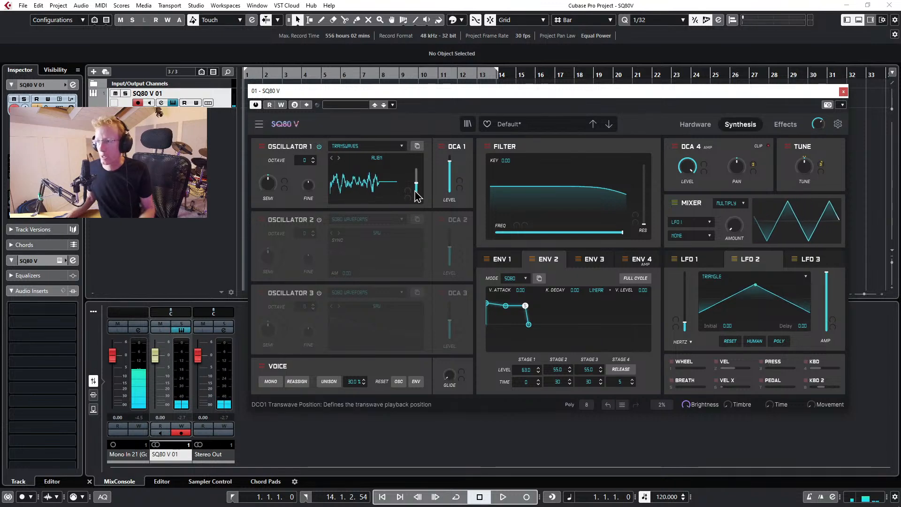
# Switch Env 1 to DADSR mode and shape it with an attack of about 6.29 and a decay of about 9.98.
pyautogui.click(500, 259)
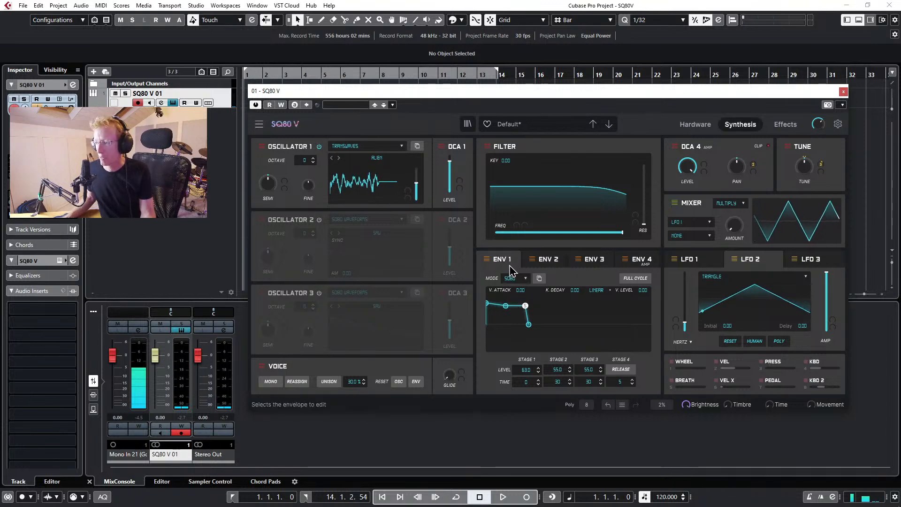
pyautogui.click(519, 279)
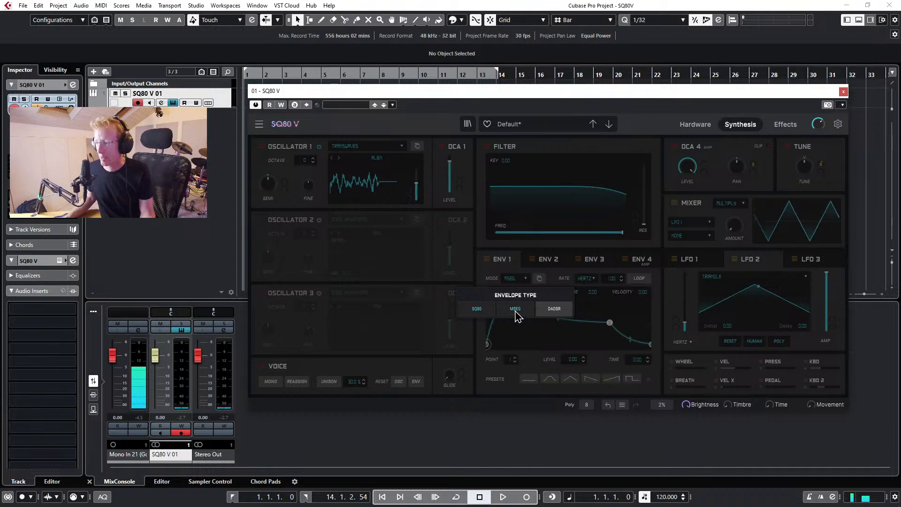
pyautogui.click(519, 311)
pyautogui.click(517, 279)
pyautogui.click(556, 311)
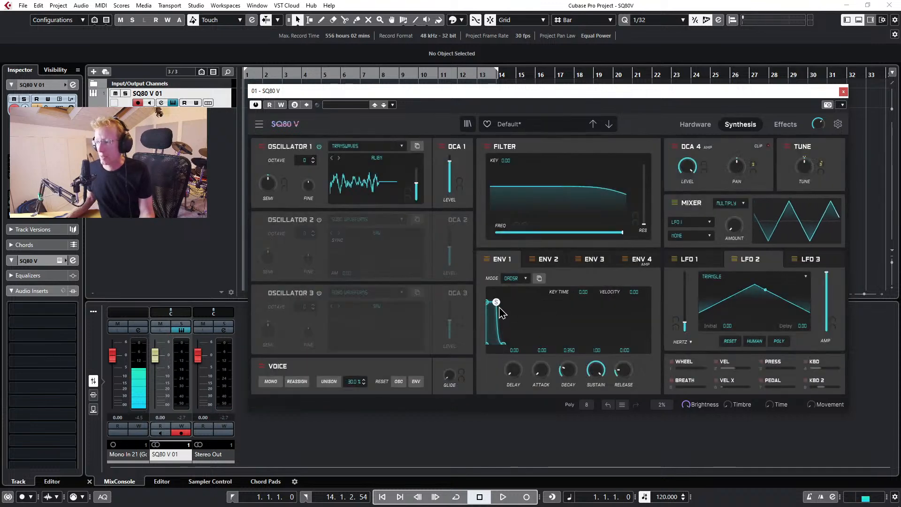
pyautogui.moveTo(500, 304); pyautogui.dragTo(542, 345)
pyautogui.moveTo(490, 308); pyautogui.dragTo(514, 302)
# Modulate Oscillator 1's transwave position with Env 1 at amount 1.000 and shorten the envelope's attack to about 0.5.
pyautogui.click(407, 196)
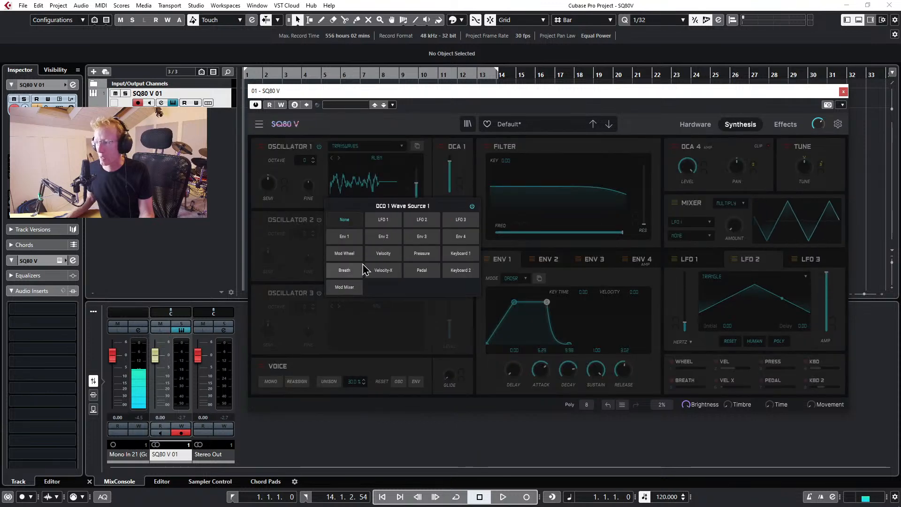
pyautogui.click(345, 237)
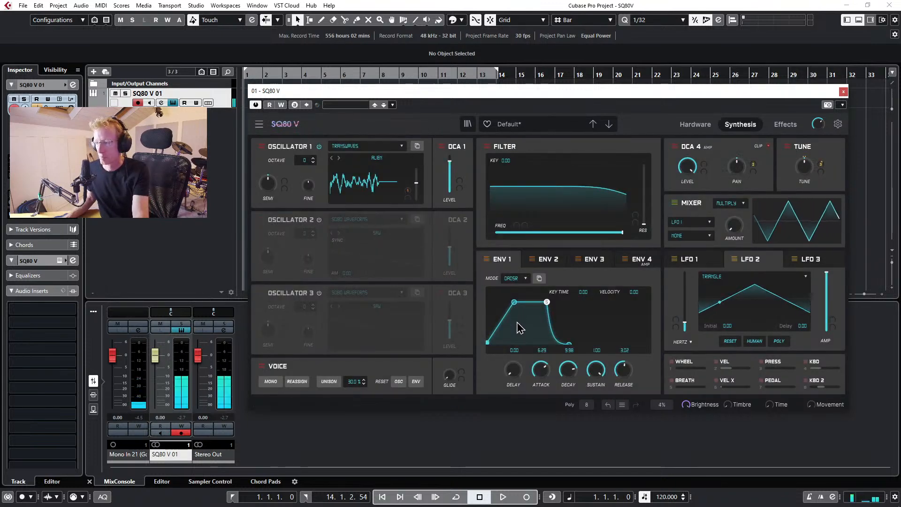
pyautogui.moveTo(408, 193)
pyautogui.mouseDown()
pyautogui.moveTo(408, 183)
pyautogui.moveTo(408, 190)
pyautogui.mouseUp()
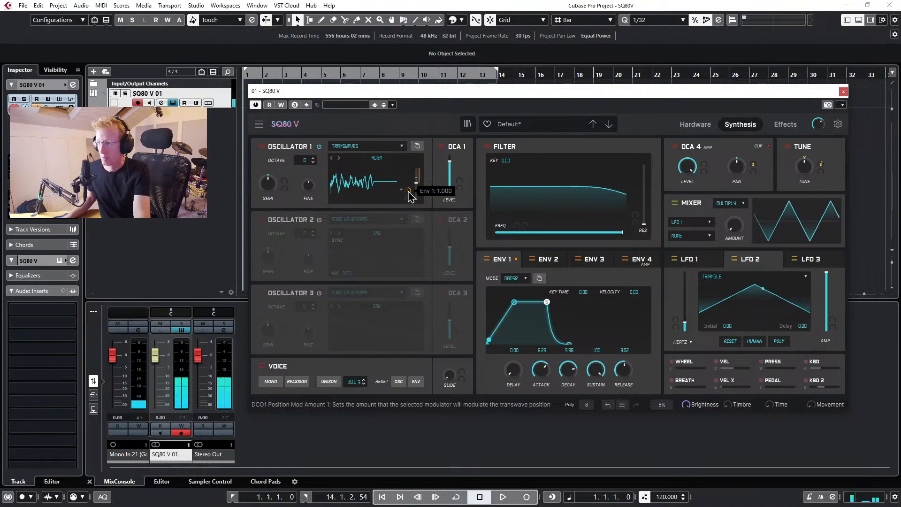
pyautogui.moveTo(514, 302); pyautogui.dragTo(499, 293)
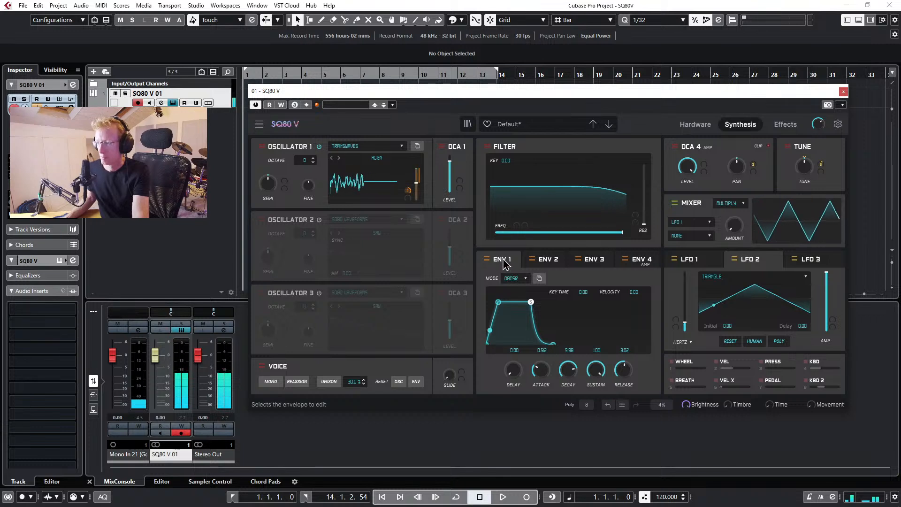
# Enable Oscillator 2 and set it to the SYNTH1 wave from SQ80 Waveforms.
pyautogui.click(318, 219)
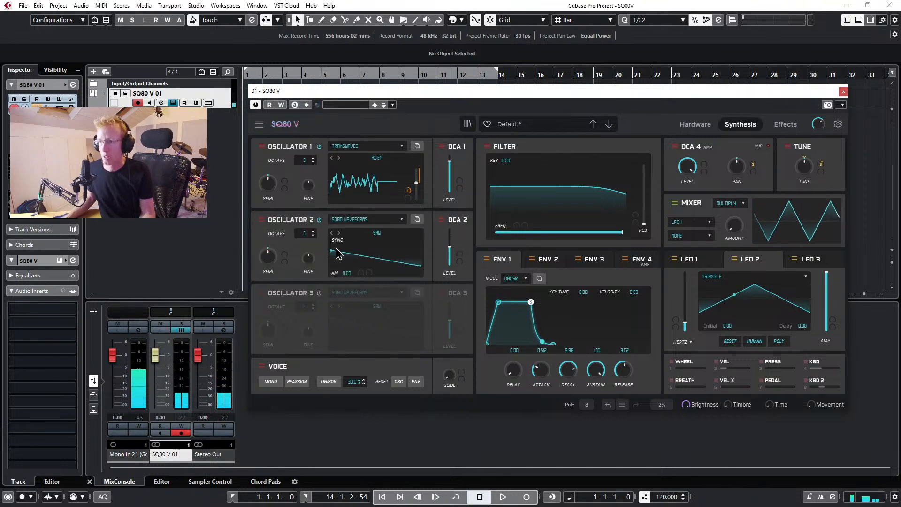
pyautogui.click(346, 243)
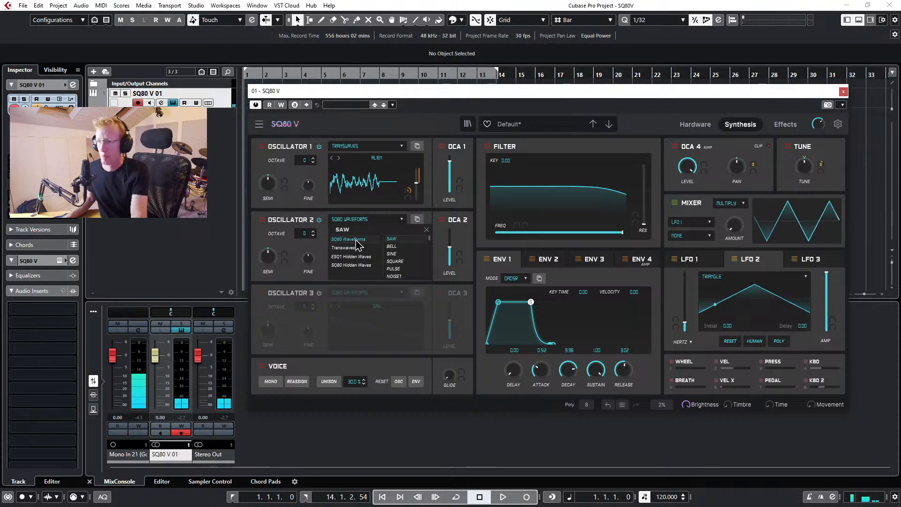
pyautogui.scroll(-3, 403, 265)
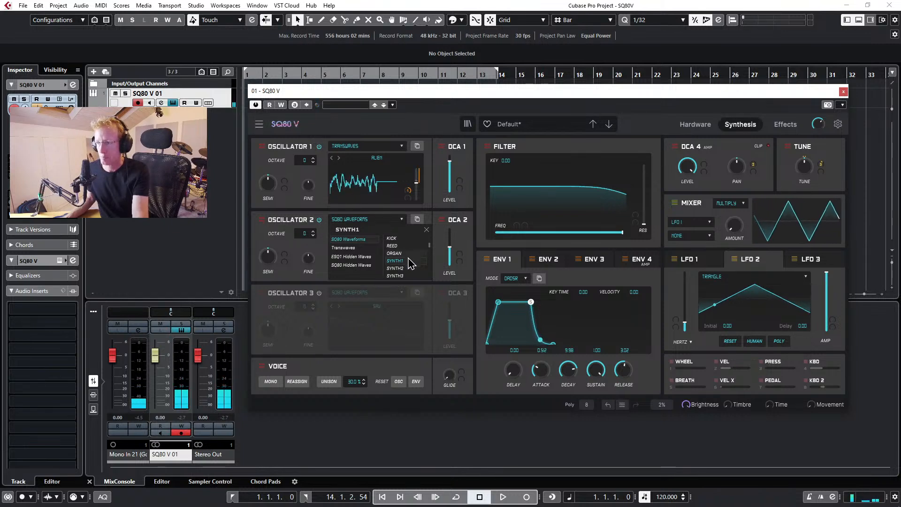
pyautogui.click(426, 230)
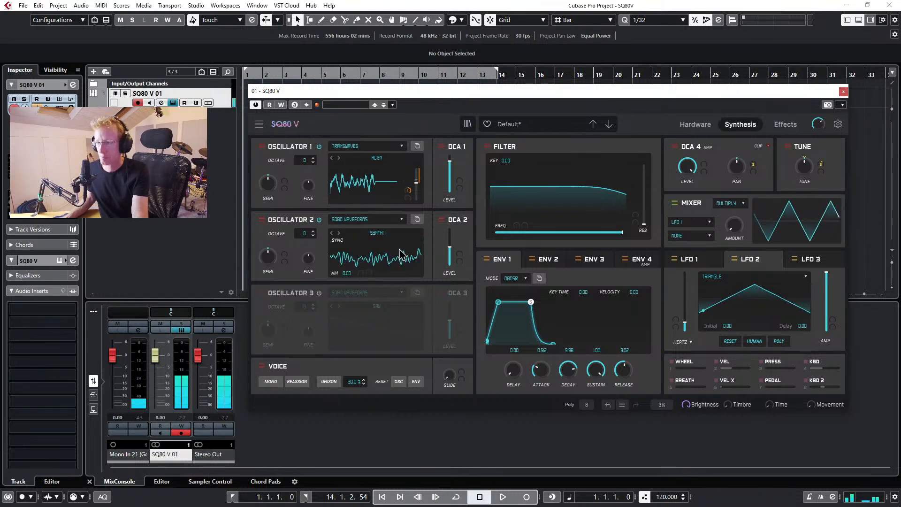
# Try the SYNTH3 wave on Oscillator 2 with its octave raised to 4, and return the octave to 0.
pyautogui.click(402, 220)
pyautogui.click(395, 276)
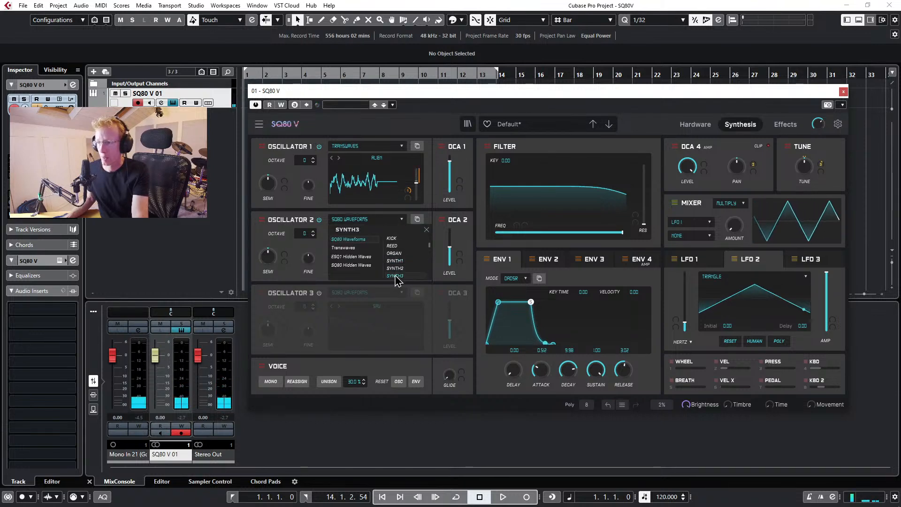
pyautogui.click(426, 230)
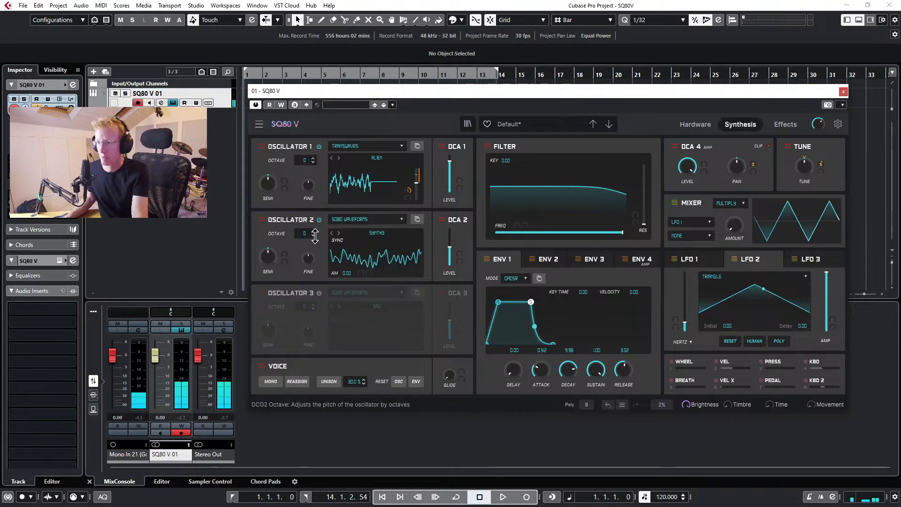
pyautogui.scroll(-2, 304, 234)
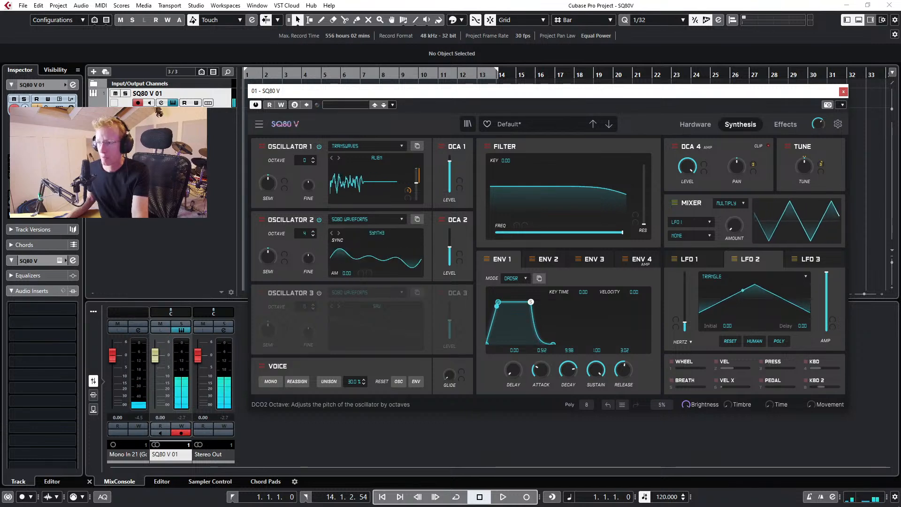
pyautogui.scroll(-1, 304, 233)
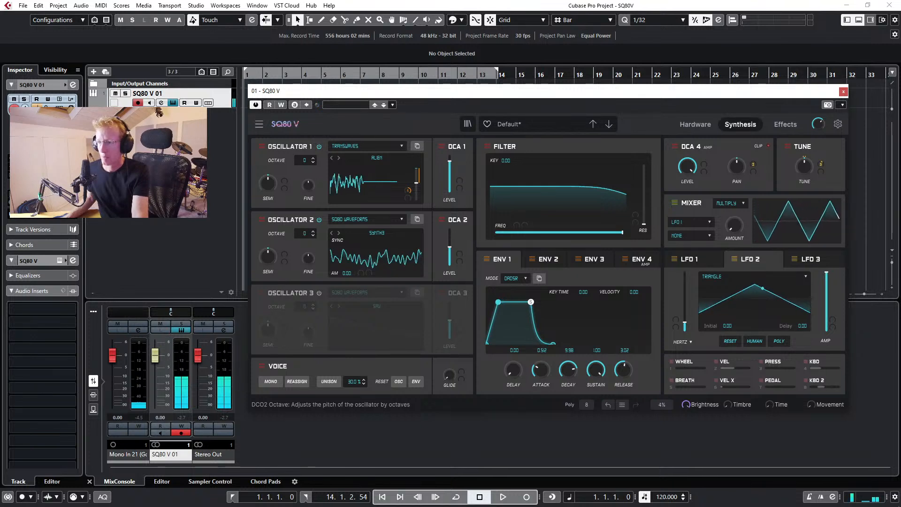
# Change Oscillator 2 to the FORMT1 wave and balance the oscillators by lowering DCA 1's level to about 0.50 and raising DCA 2's.
pyautogui.click(339, 233)
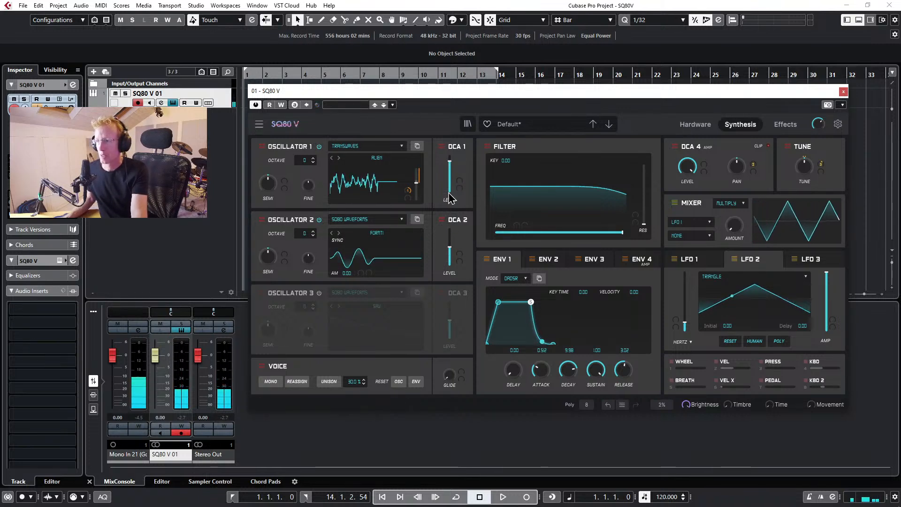
pyautogui.moveTo(450, 193); pyautogui.dragTo(450, 209)
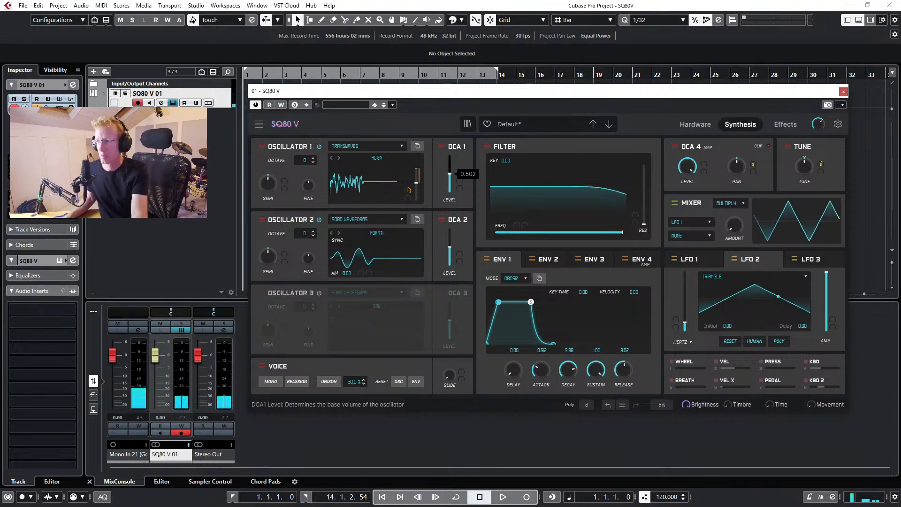
pyautogui.moveTo(449, 248); pyautogui.dragTo(450, 241)
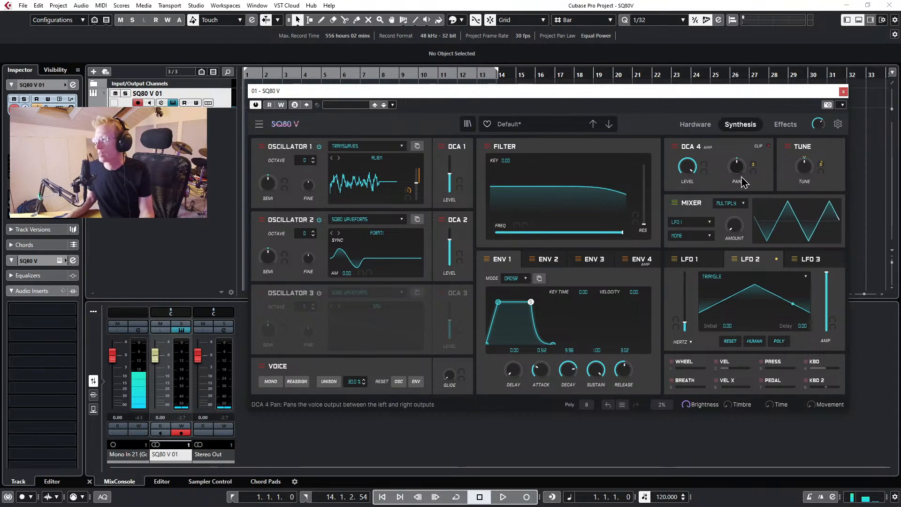
# Raise the dry/wet mix of the Delay in Effect 1 to about a quarter and the Reverb in Effect 2 to just under half.
pyautogui.click(785, 125)
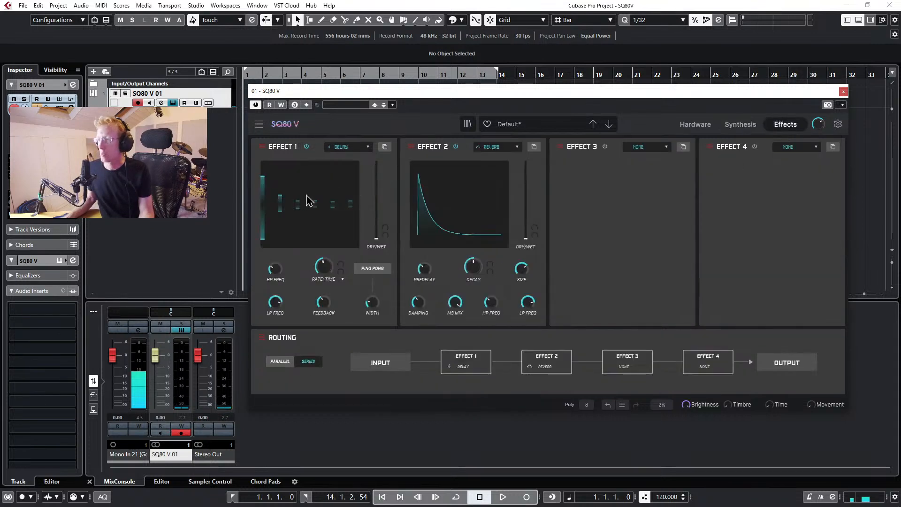
pyautogui.moveTo(376, 238); pyautogui.dragTo(377, 217)
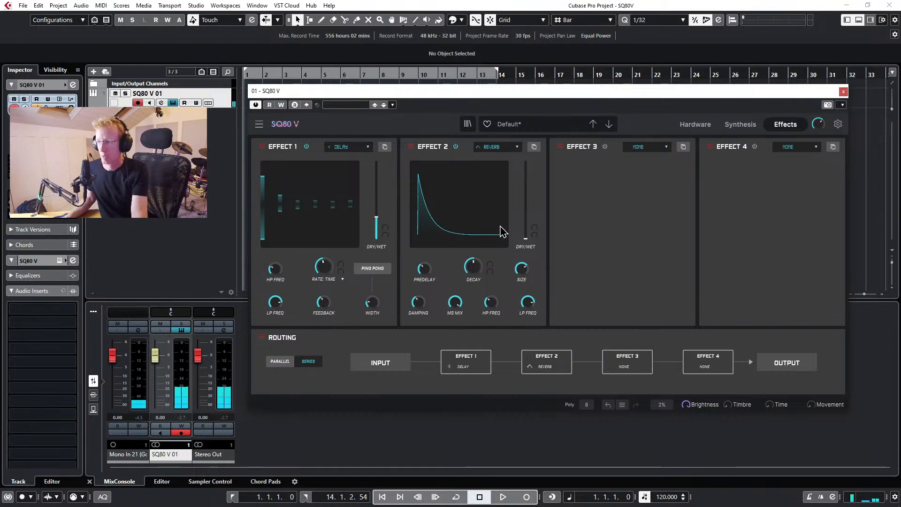
pyautogui.moveTo(526, 239); pyautogui.dragTo(526, 205)
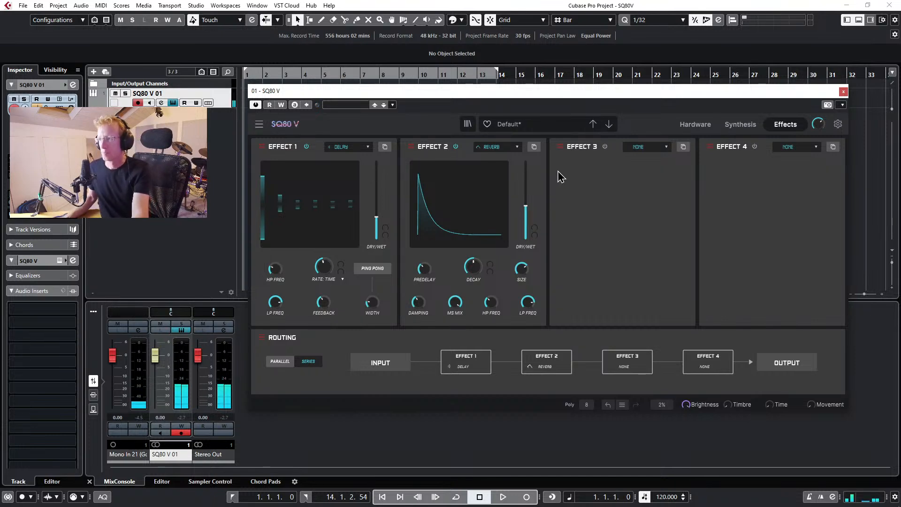
# Lower the filter frequency to a little over a third of its range and raise the resonance to just over half.
pyautogui.click(740, 126)
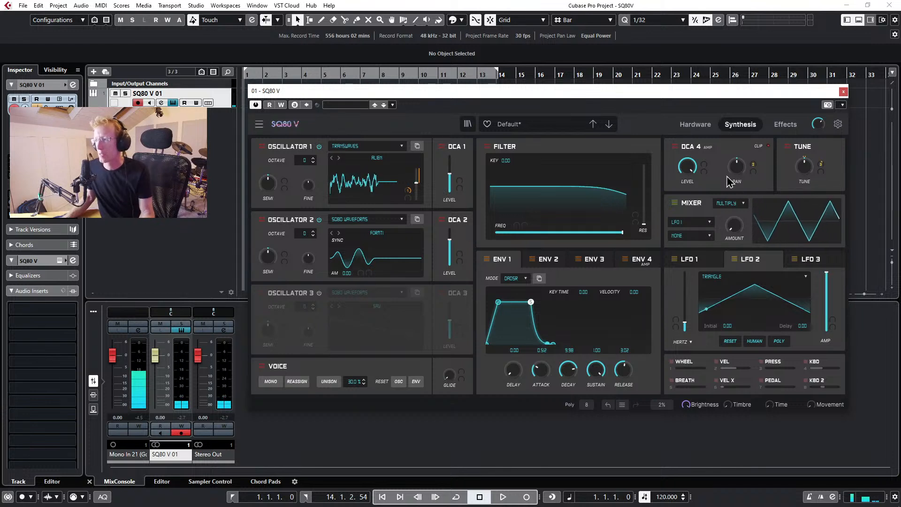
pyautogui.moveTo(608, 236); pyautogui.dragTo(585, 233)
pyautogui.moveTo(644, 226); pyautogui.dragTo(644, 188)
pyautogui.moveTo(578, 236); pyautogui.dragTo(544, 233)
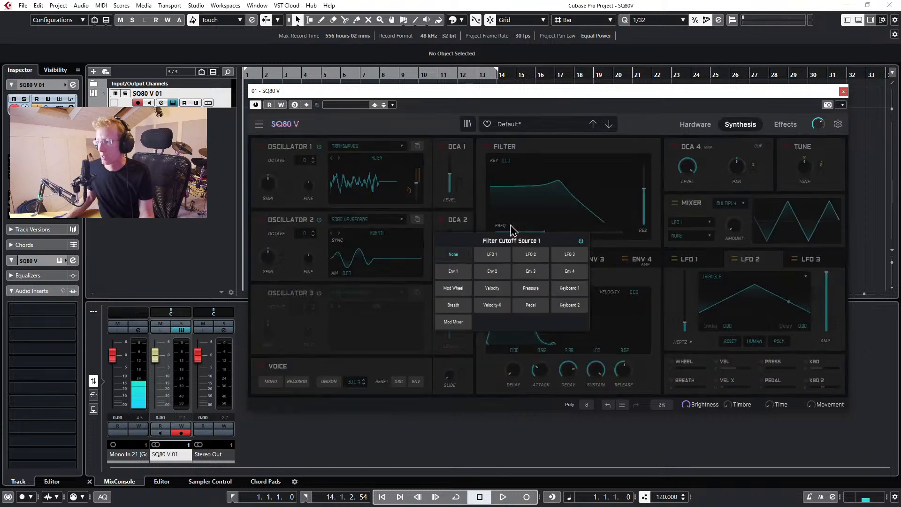
# Assign Env 2 as a modulation source for the filter cutoff with a positive amount.
pyautogui.click(519, 225)
pyautogui.click(491, 271)
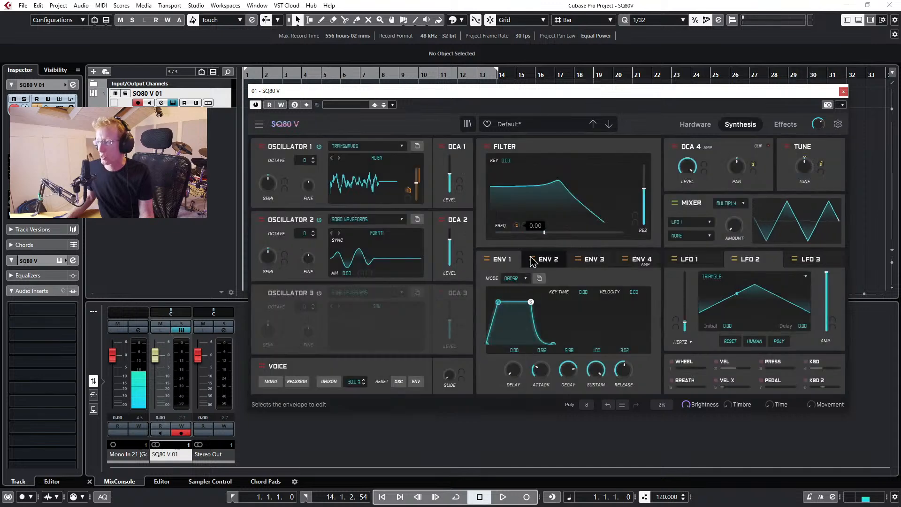
pyautogui.moveTo(516, 225); pyautogui.dragTo(516, 211)
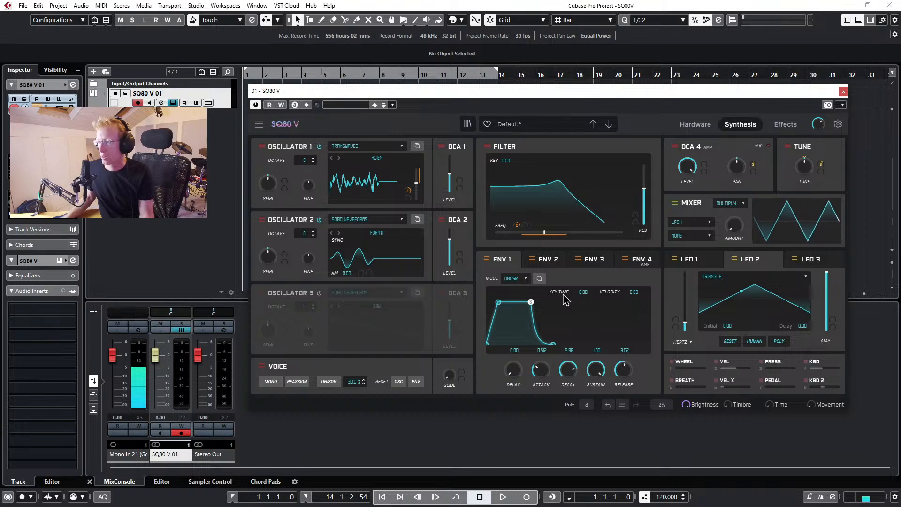
# Switch Env 2 to MSEG mode and load the rising ramp preset shape.
pyautogui.click(556, 259)
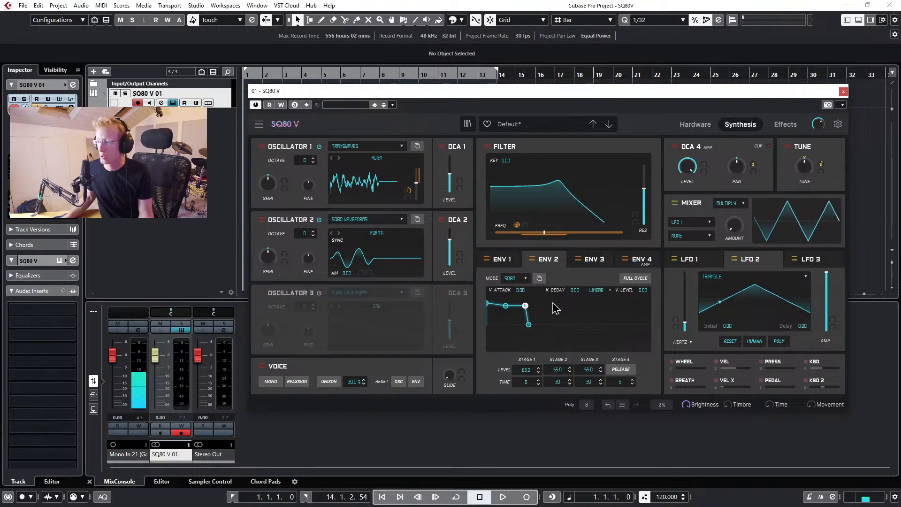
pyautogui.click(528, 281)
pyautogui.click(532, 314)
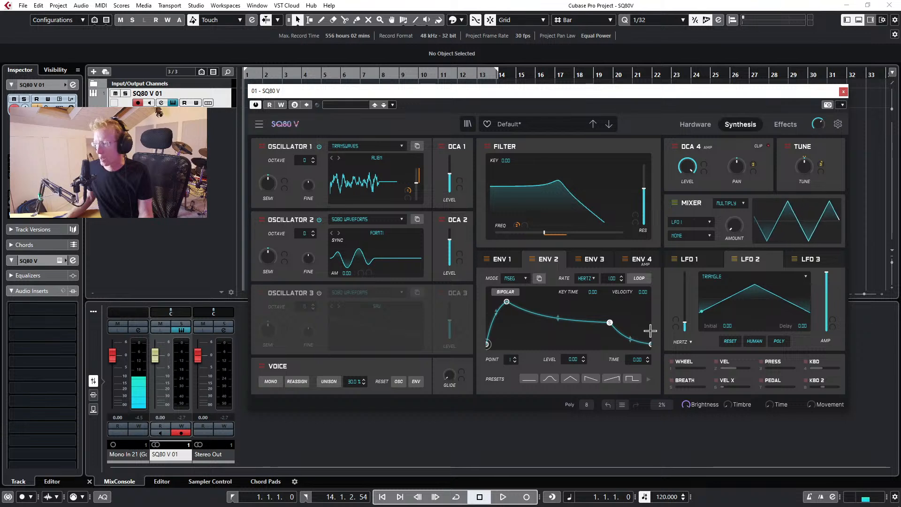
pyautogui.click(612, 380)
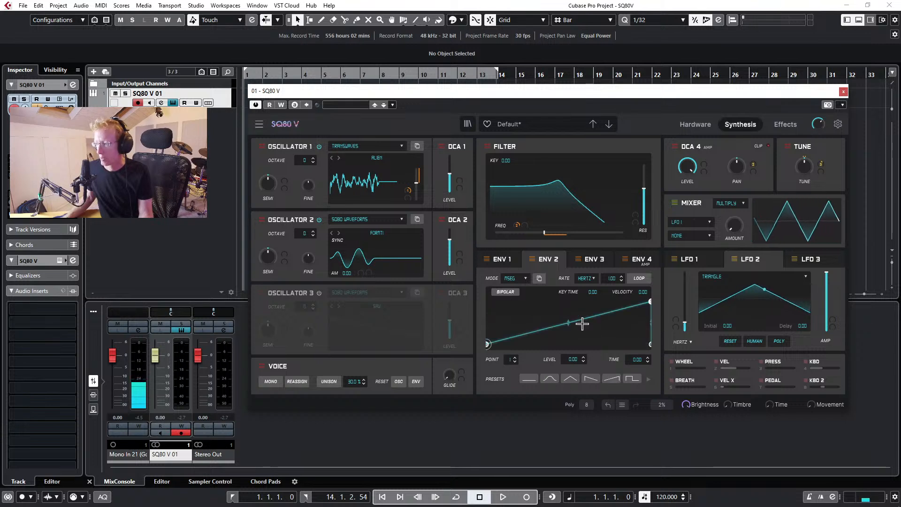
# Add alternating high and low points along Env 2's ramp to form a zigzag of repeated peaks.
pyautogui.click(498, 308)
pyautogui.click(527, 344)
pyautogui.click(556, 301)
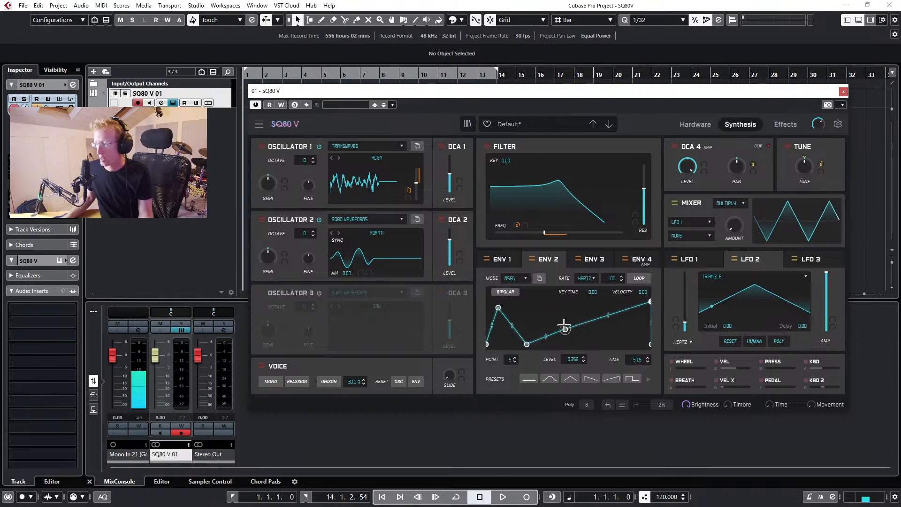
pyautogui.click(576, 331)
pyautogui.moveTo(576, 331); pyautogui.dragTo(575, 342)
pyautogui.click(606, 302)
pyautogui.click(618, 344)
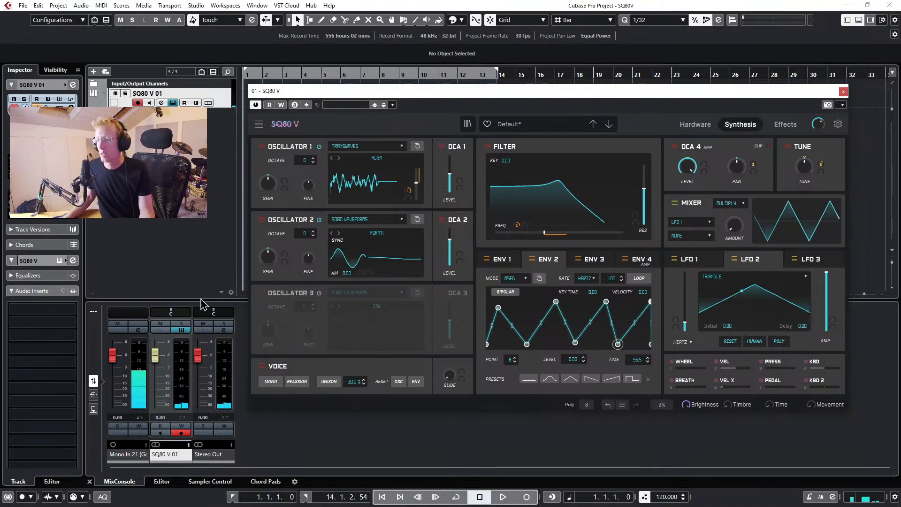
# Enable Oscillator 3 with SQ80 WAV 2 from SQ80 Hidden Waves and raise DCA 3's level slightly.
pyautogui.click(319, 293)
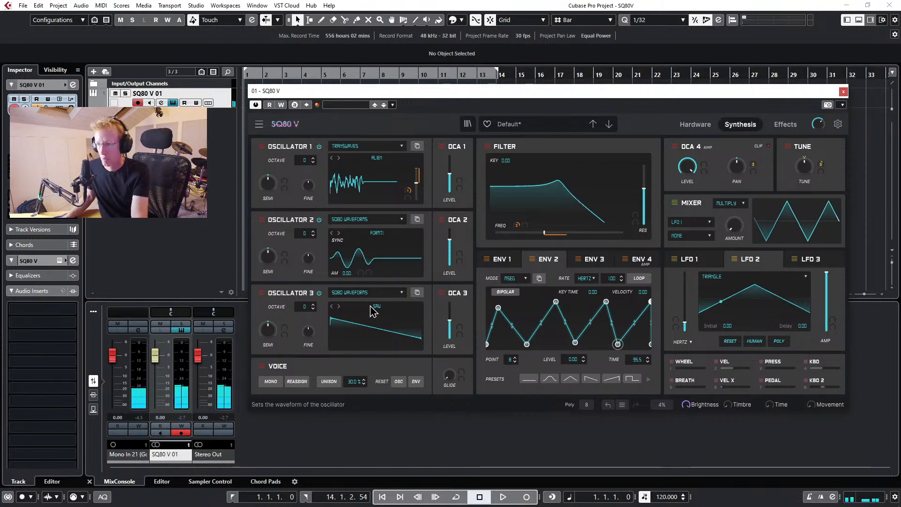
pyautogui.click(402, 304)
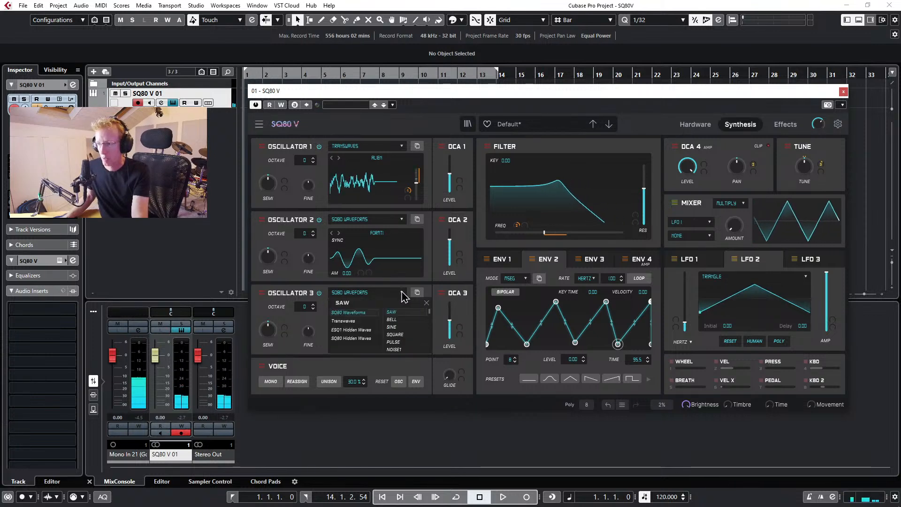
pyautogui.click(364, 339)
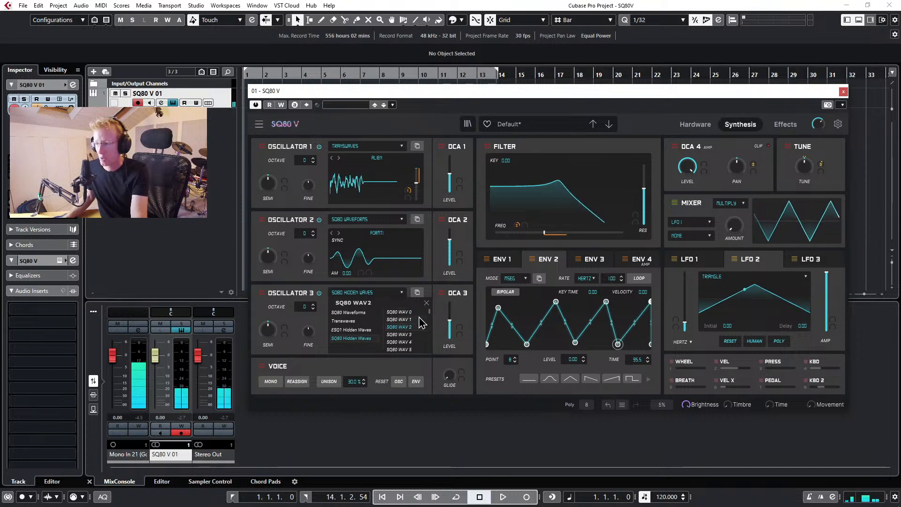
pyautogui.click(427, 303)
pyautogui.moveTo(447, 324); pyautogui.dragTo(446, 318)
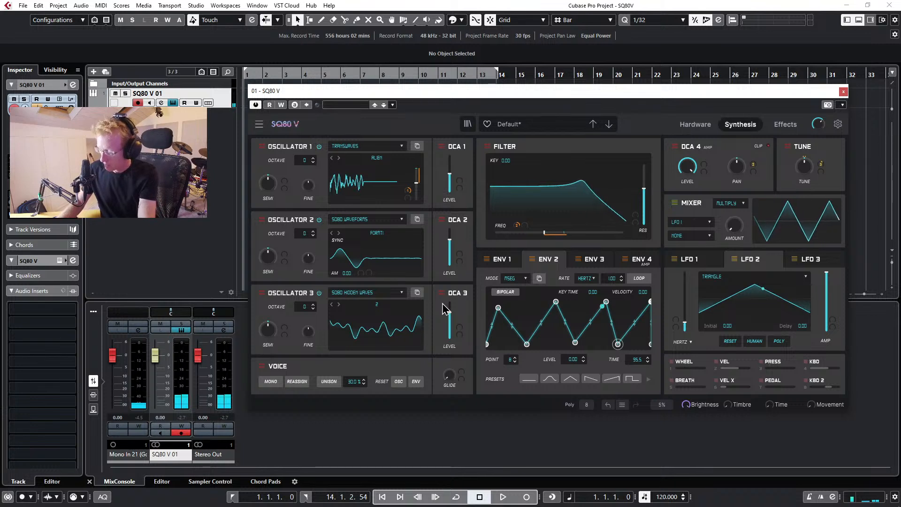
# Lower DCA 4's level slightly and set the modulation mixer to DIFF with its amount about halfway.
pyautogui.moveTo(687, 167)
pyautogui.mouseDown()
pyautogui.moveTo(687, 192)
pyautogui.moveTo(687, 174)
pyautogui.mouseUp()
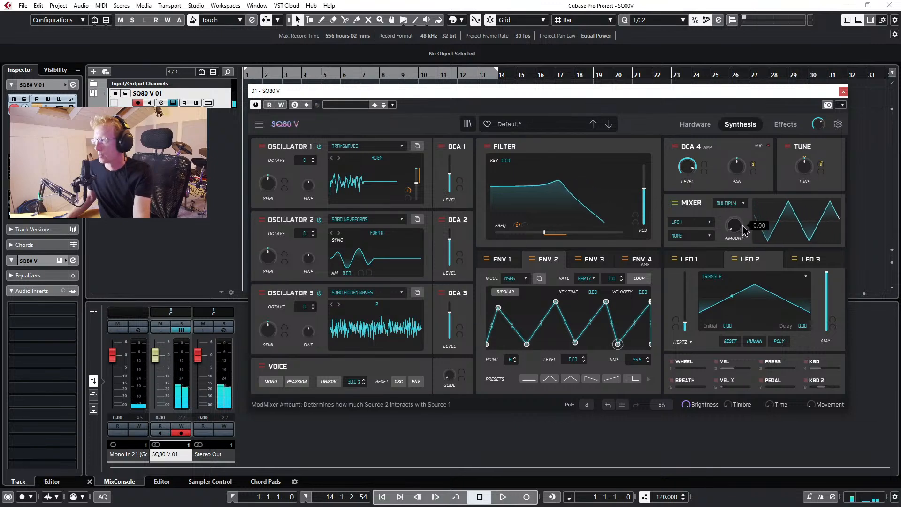
pyautogui.scroll(5, 735, 226)
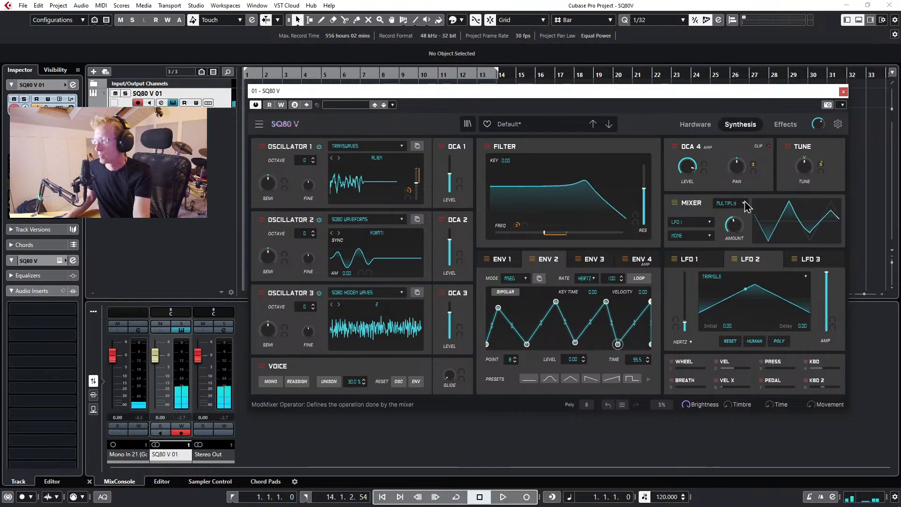
pyautogui.click(730, 203)
pyautogui.click(740, 238)
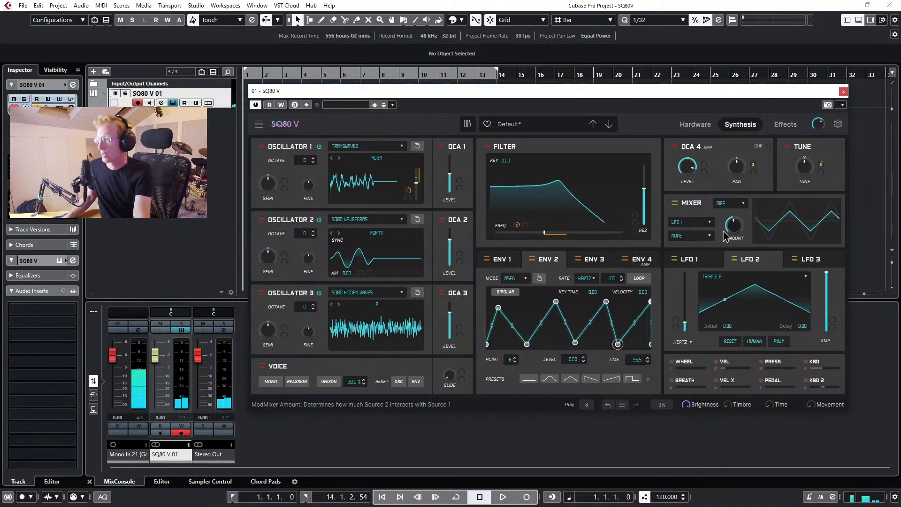
# Change Effect 1 to Overdrive and adjust its drive, and add a Tape Delay as Effect 3.
pyautogui.click(785, 124)
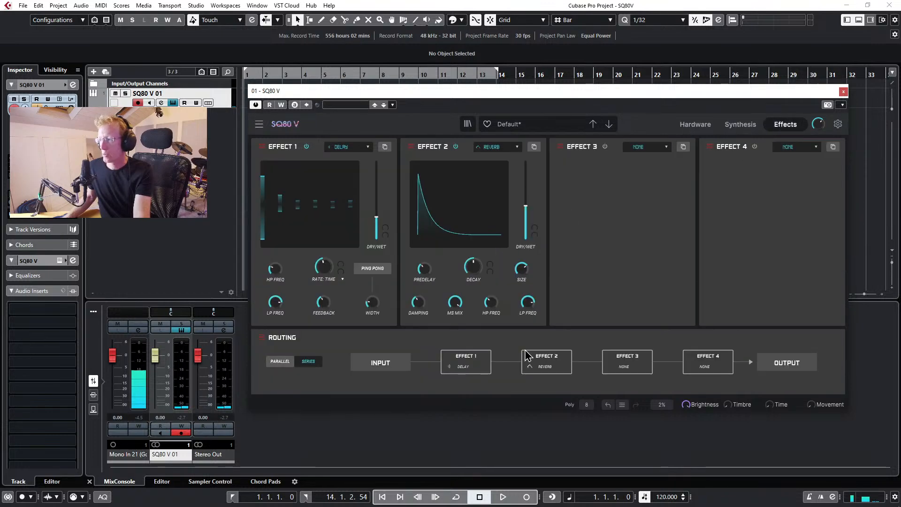
pyautogui.click(361, 149)
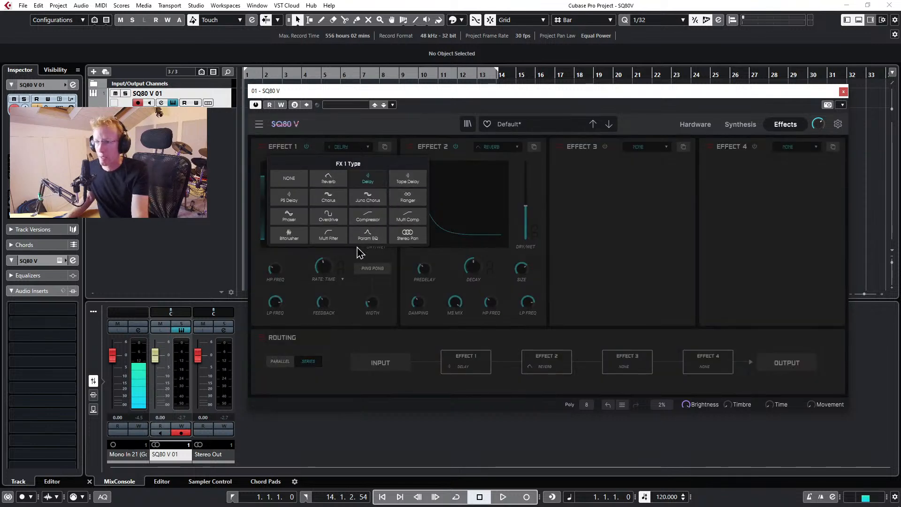
pyautogui.click(328, 215)
pyautogui.moveTo(276, 284); pyautogui.dragTo(276, 258)
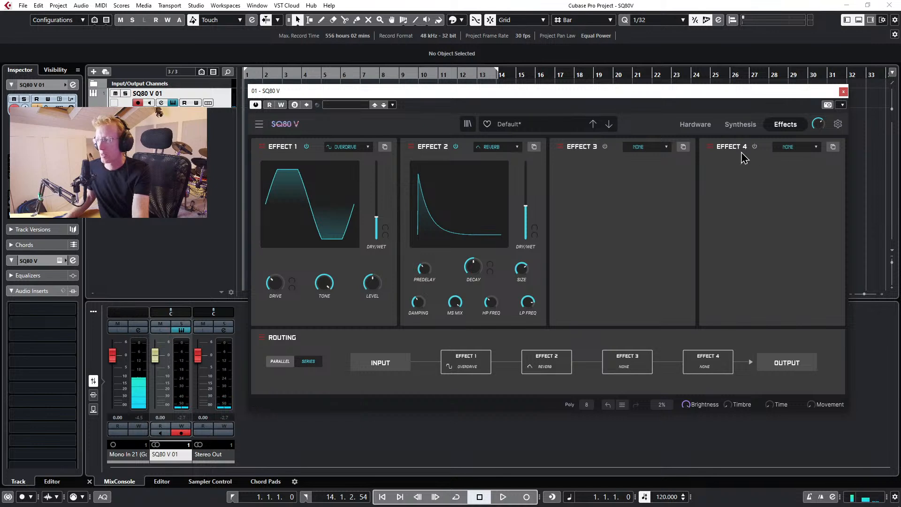
pyautogui.click(667, 147)
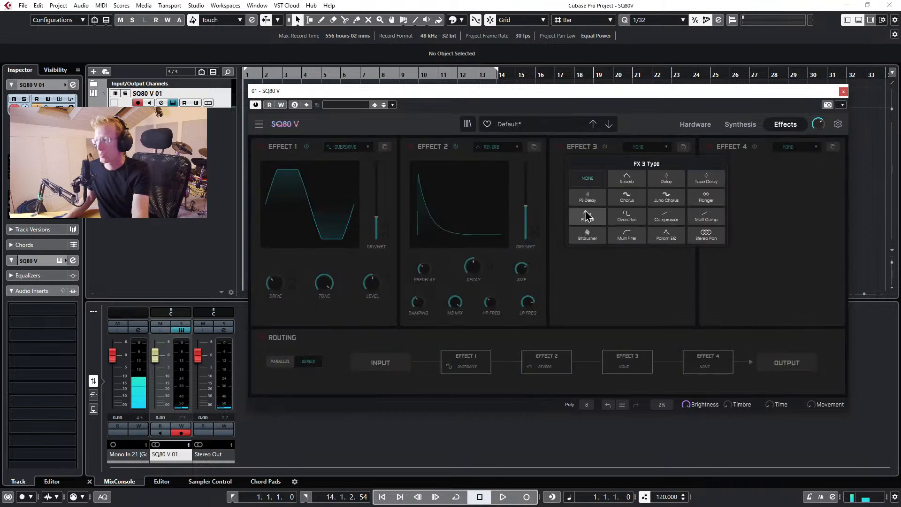
pyautogui.click(707, 180)
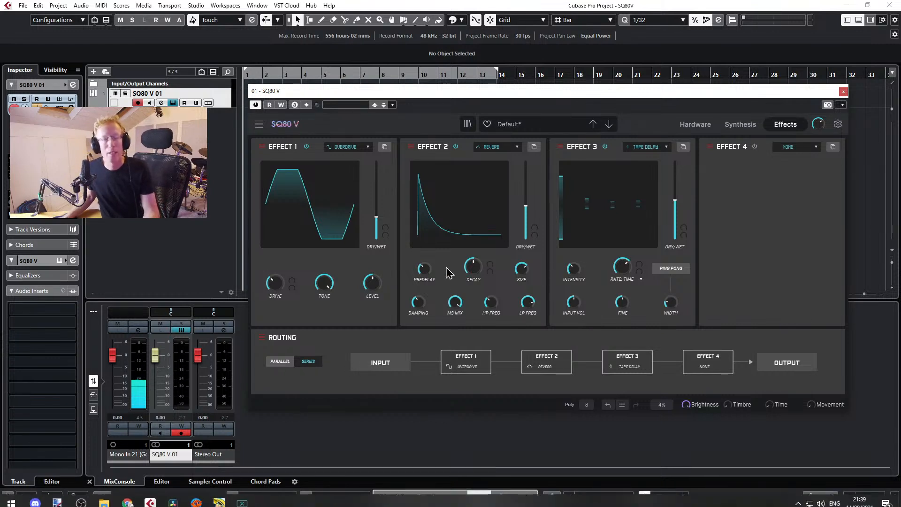
# Switch to Chrome, bring up the pluginboutique.com deals address in a new tab and select the whole address.
pyautogui.moveTo(244, 500)
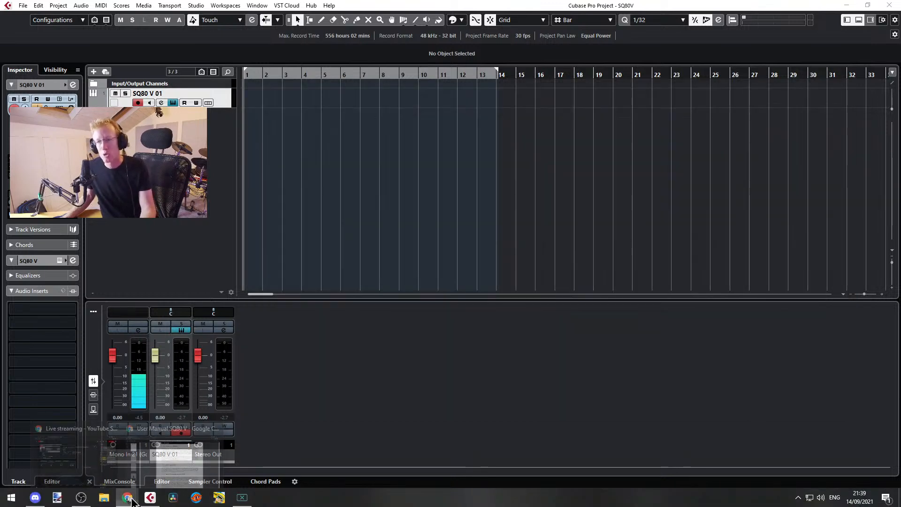
pyautogui.click(132, 498)
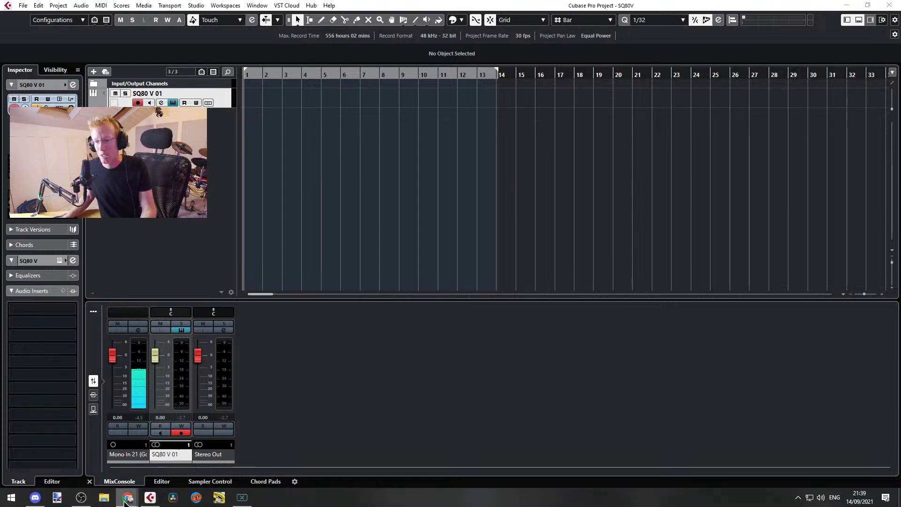
pyautogui.moveTo(125, 502)
pyautogui.click(155, 465)
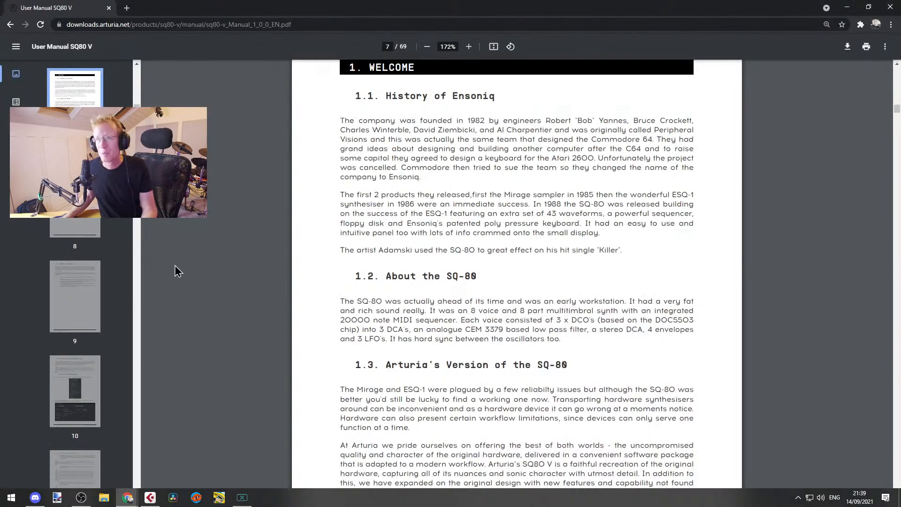
pyautogui.click(126, 8)
pyautogui.click(246, 23)
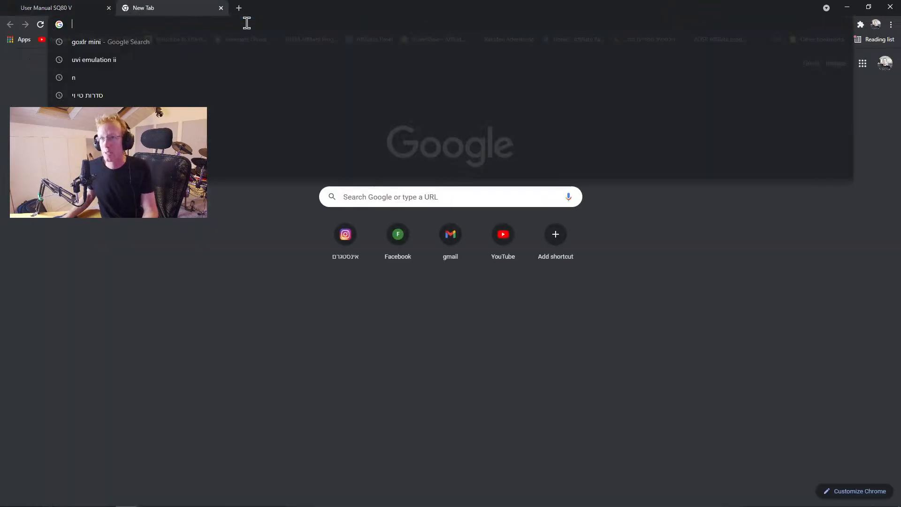
pyautogui.write('pluy')
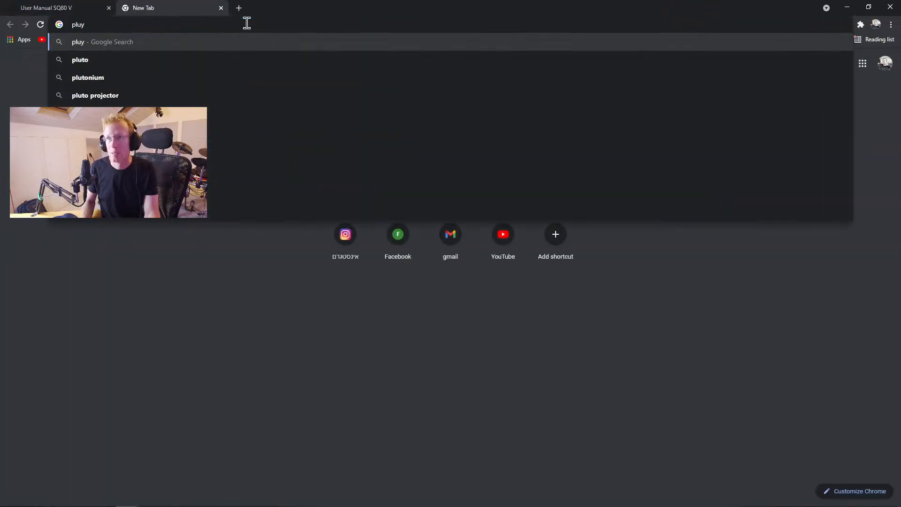
pyautogui.press('Down')
pyautogui.press('Down')
pyautogui.press('Down')
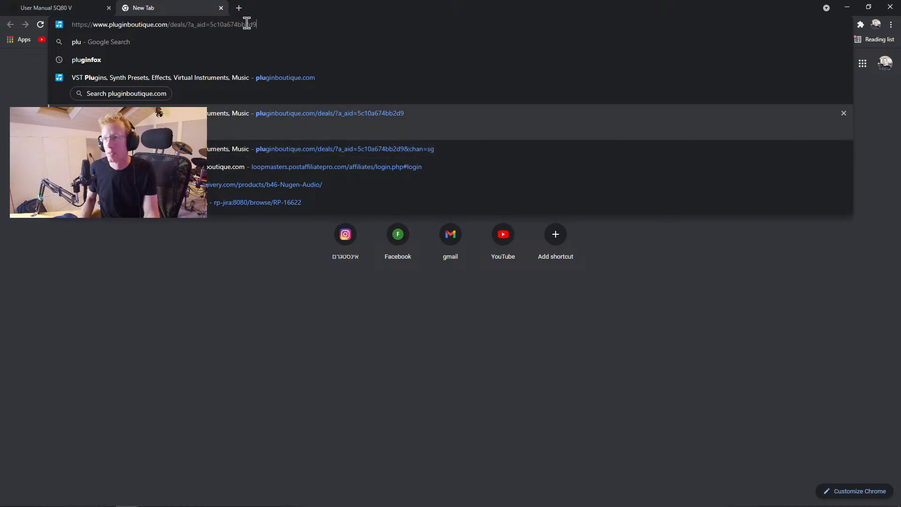
pyautogui.hotkey('ctrl', 'a')
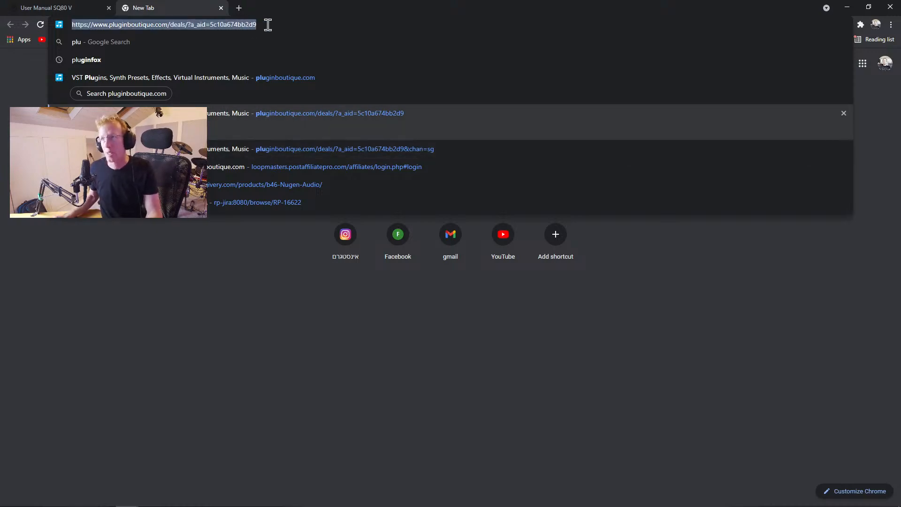
# Return to Cubase and open the Add Track dialog for a new instrument track.
pyautogui.click(847, 7)
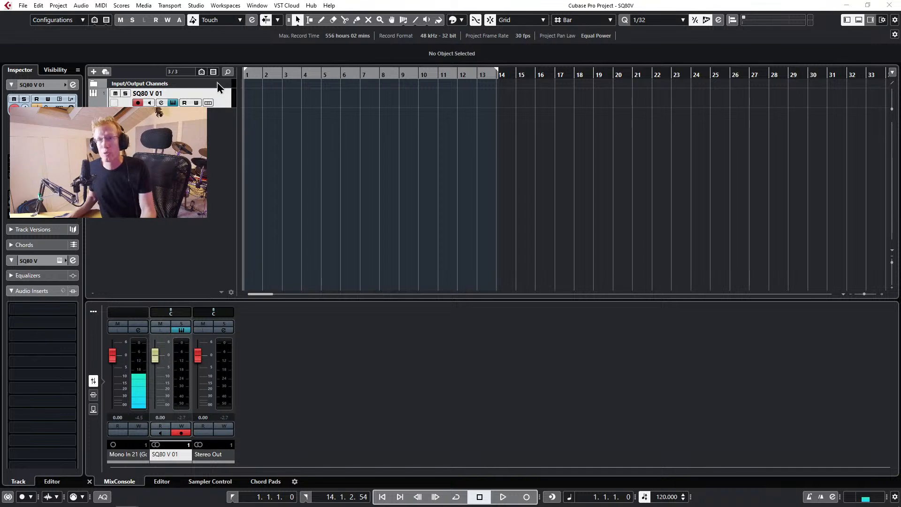
pyautogui.rightClick(207, 136)
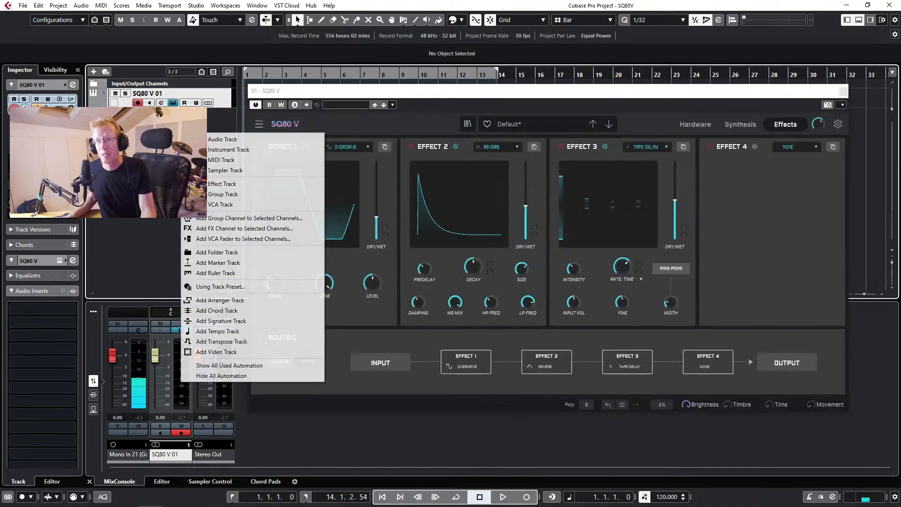
pyautogui.click(228, 149)
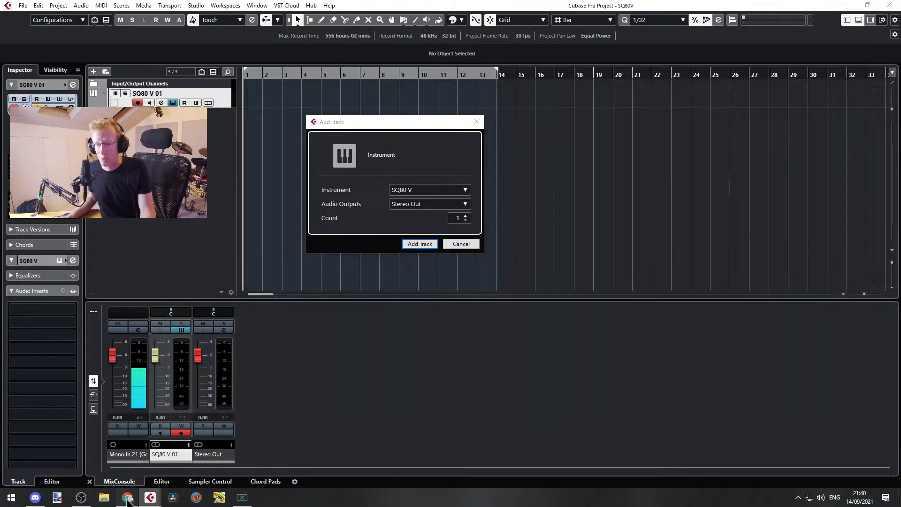
# Switch to Chrome, open the UDi Audio channel's Community page on YouTube and select its web address.
pyautogui.click(128, 497)
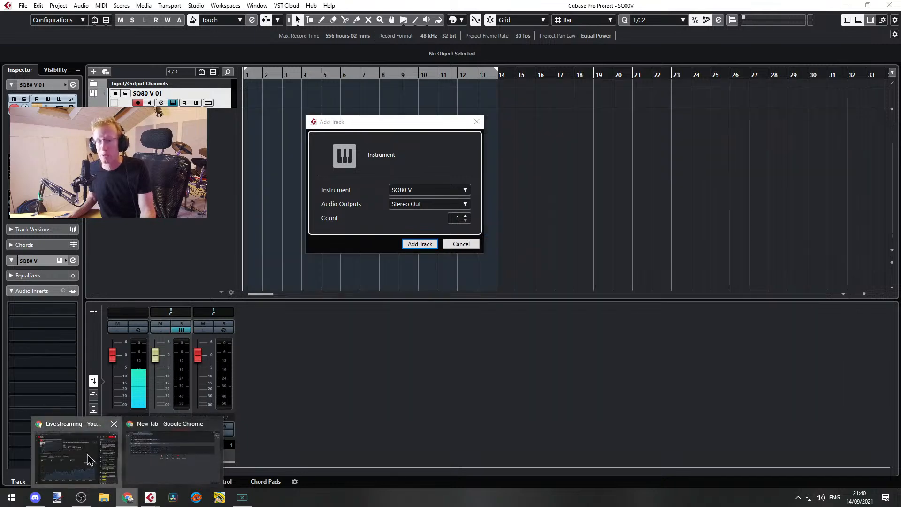
pyautogui.moveTo(132, 502)
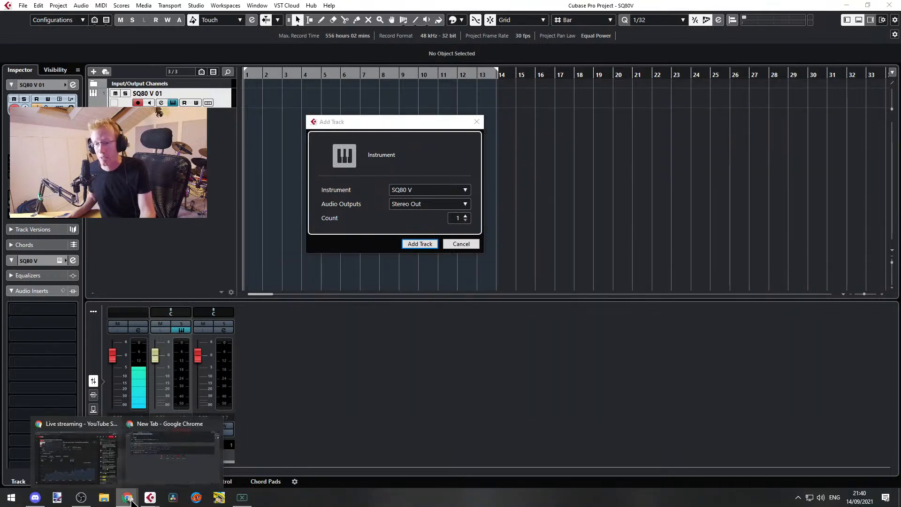
pyautogui.click(154, 477)
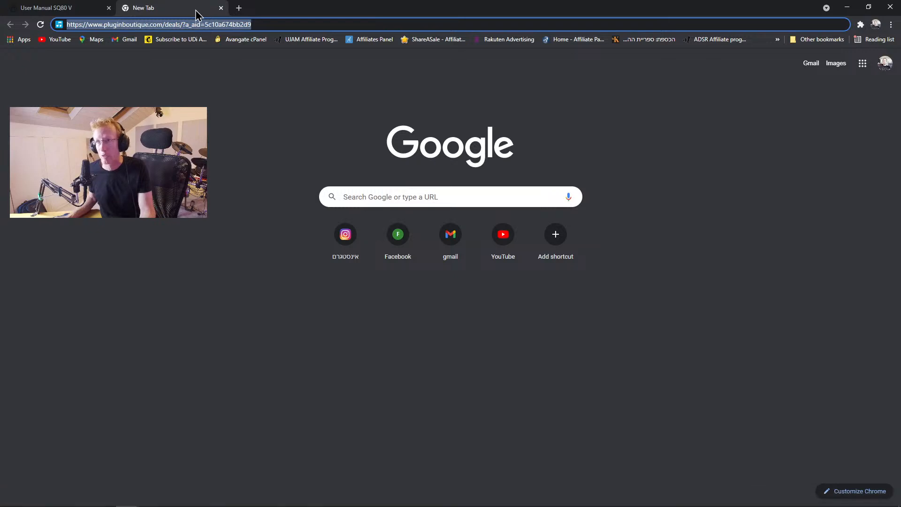
pyautogui.click(503, 242)
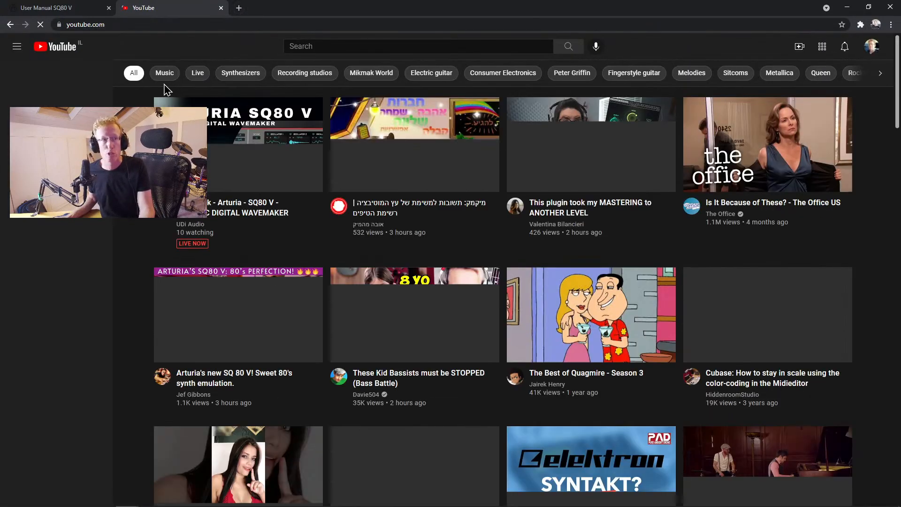
pyautogui.click(872, 47)
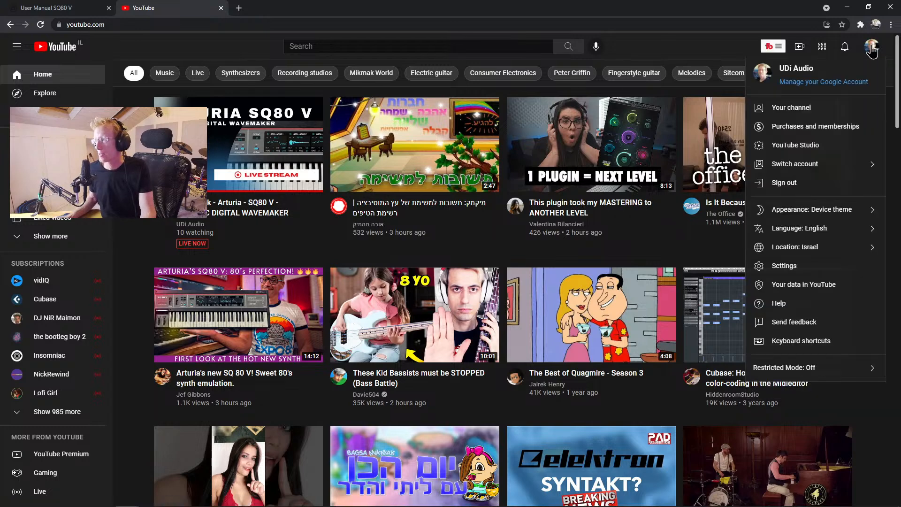
pyautogui.click(794, 107)
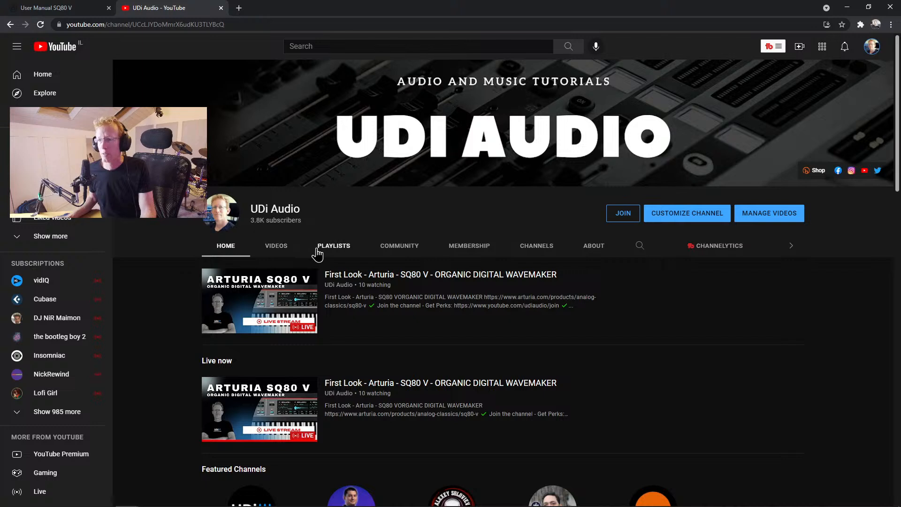
pyautogui.click(407, 248)
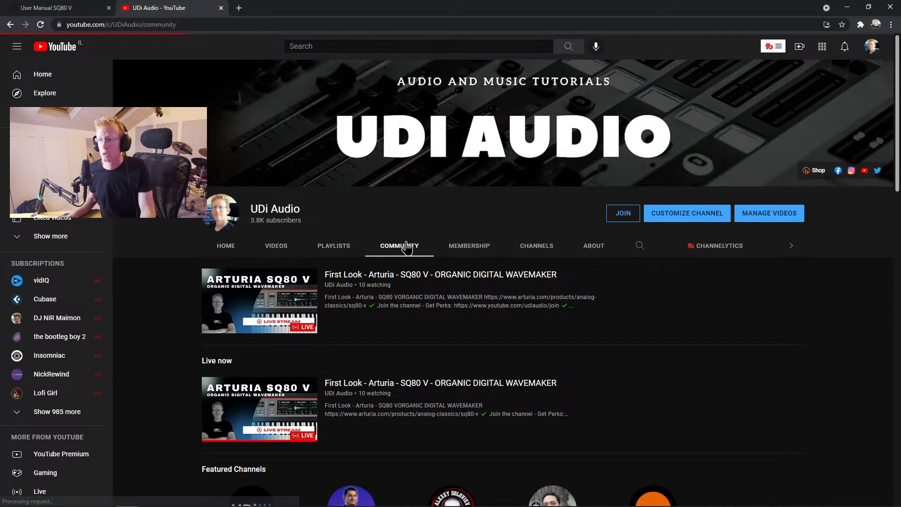
pyautogui.click(204, 25)
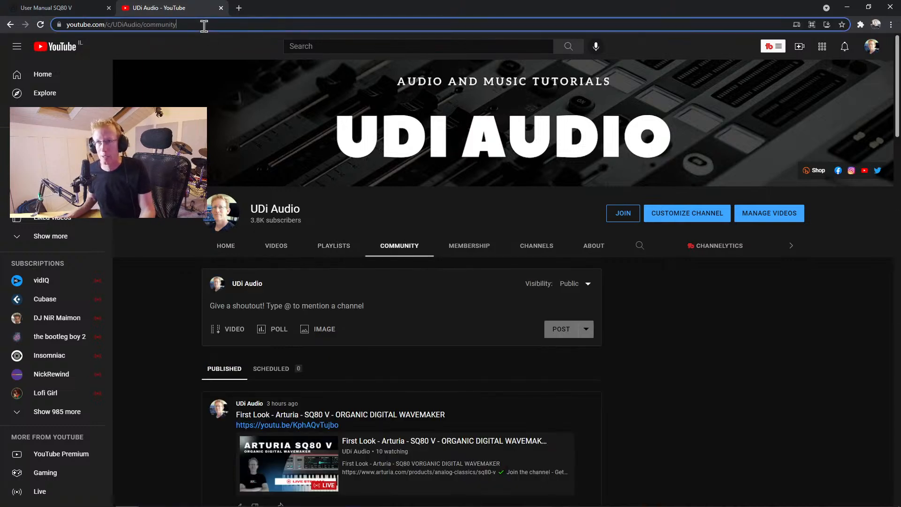
pyautogui.hotkey('ctrl', 'a')
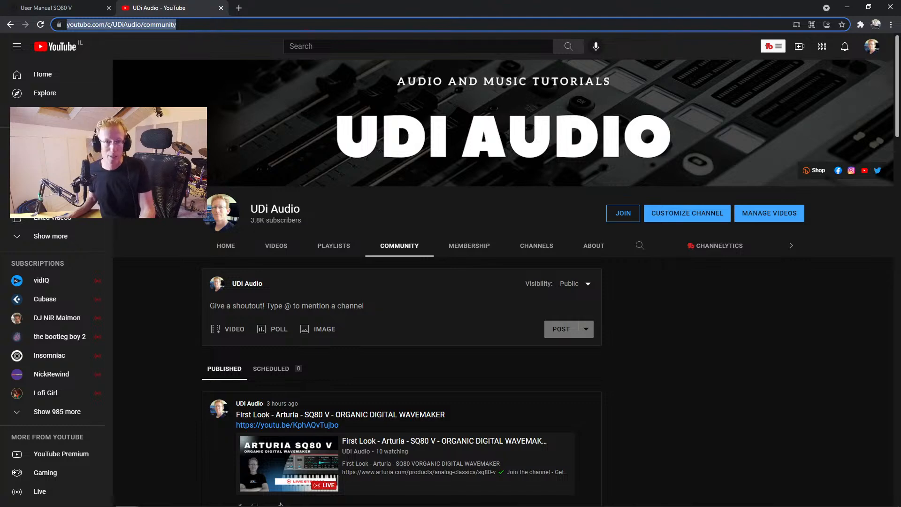
pyautogui.hotkey('alt', 'Tab')
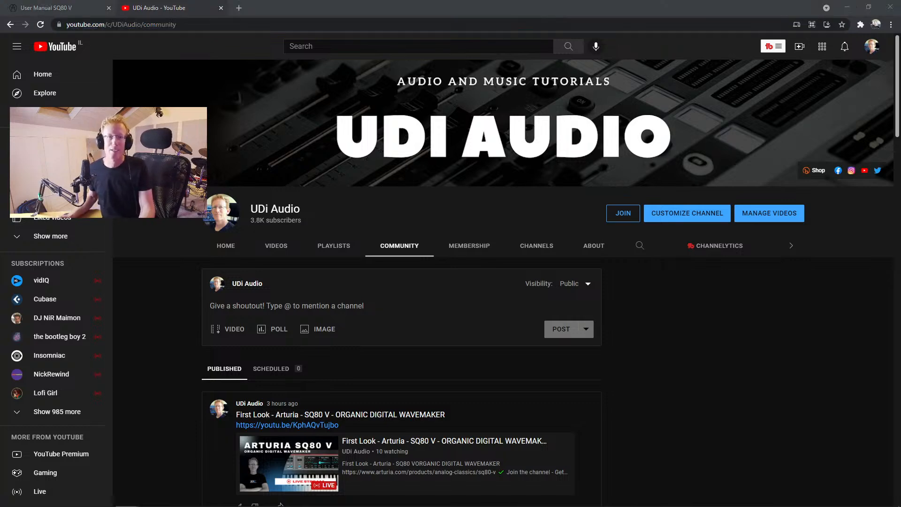
# Look through the channel's community posts around the AudioThing Fog Convolver giveaway and the reviews backlog update.
pyautogui.scroll(-5, 355, 385)
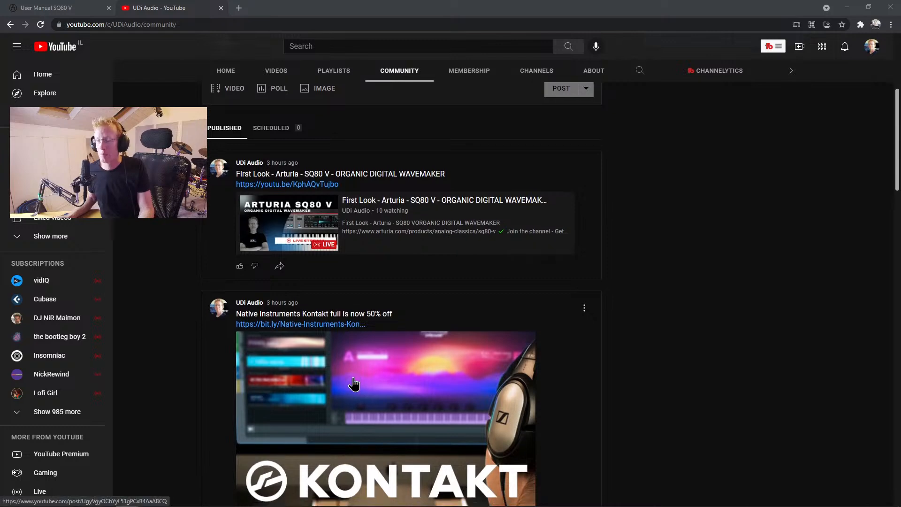
pyautogui.scroll(-20, 354, 384)
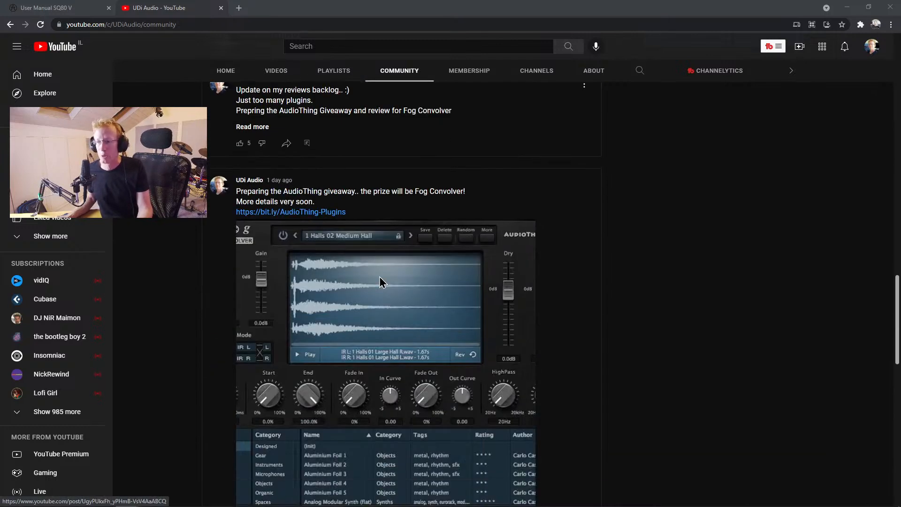
pyautogui.scroll(-3, 380, 277)
pyautogui.scroll(2, 377, 279)
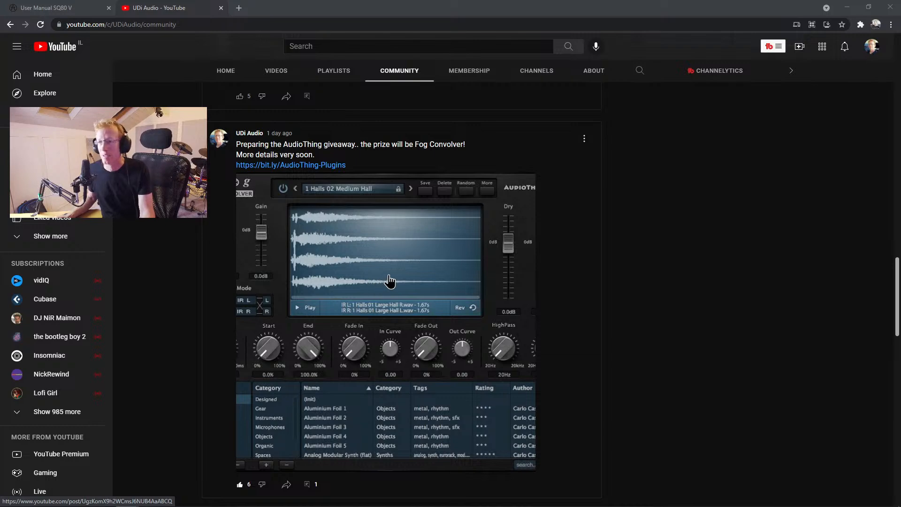
pyautogui.scroll(3, 386, 277)
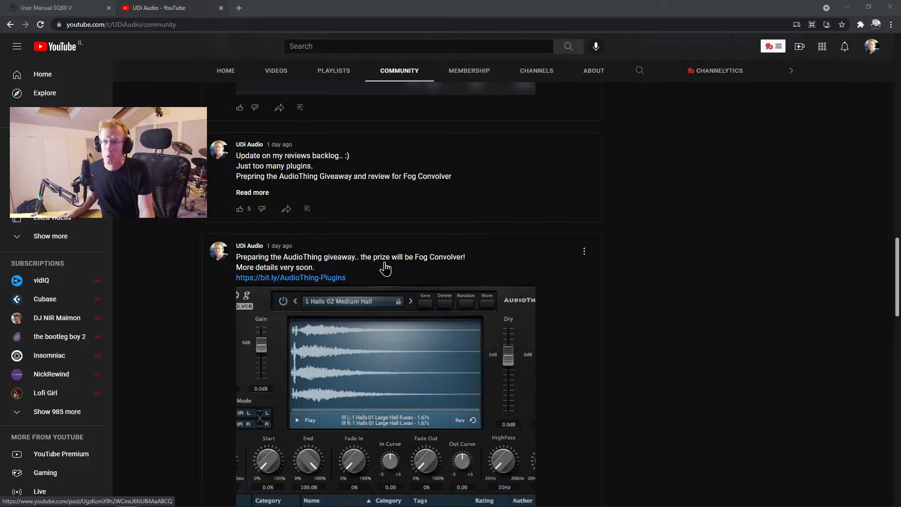
pyautogui.scroll(4, 383, 267)
pyautogui.scroll(-6, 380, 267)
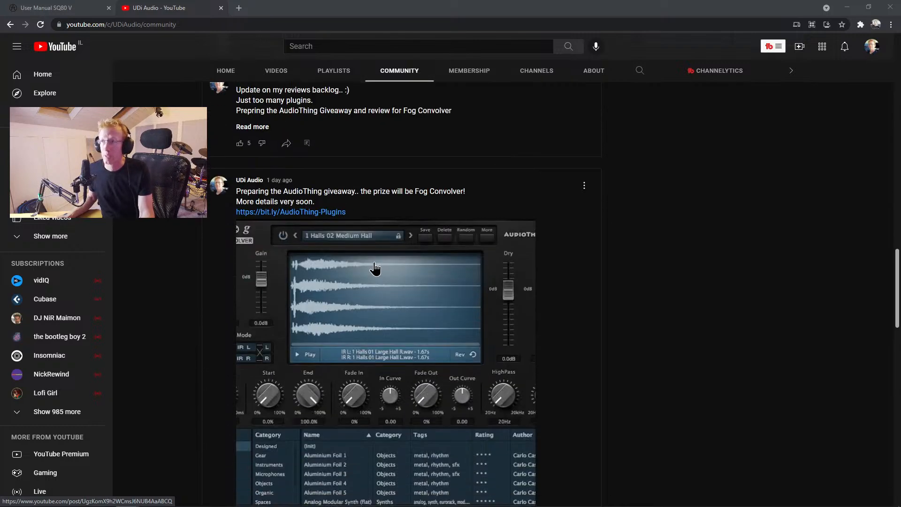
pyautogui.scroll(3, 416, 212)
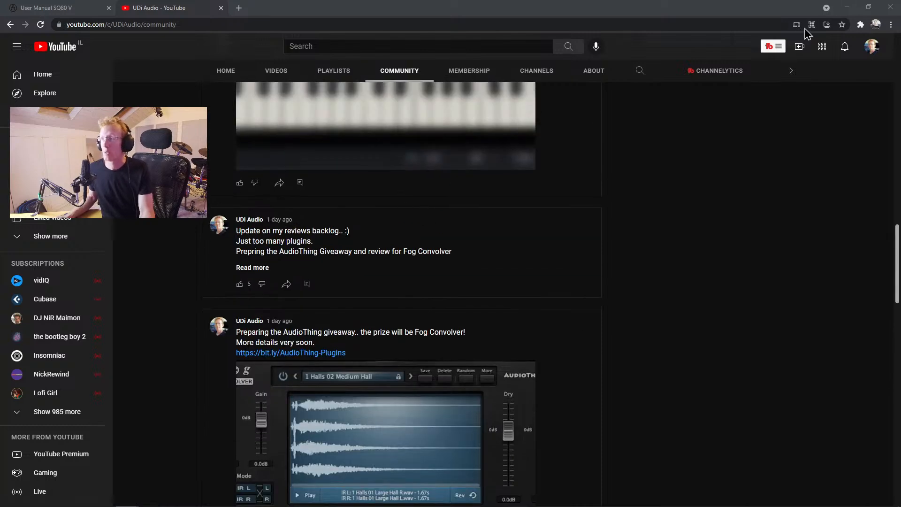
# Return to Cubase and add one instrument track with Arturia DX7 V routed to Stereo Out.
pyautogui.click(848, 8)
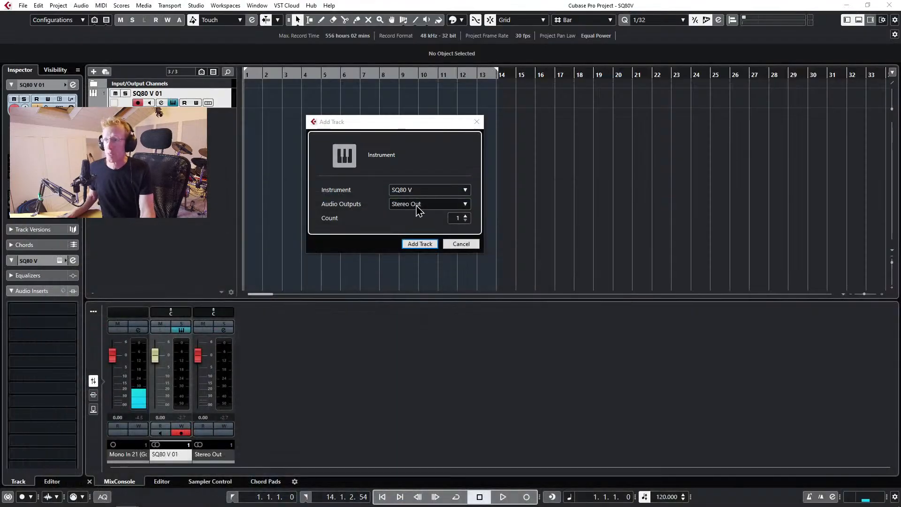
pyautogui.click(419, 192)
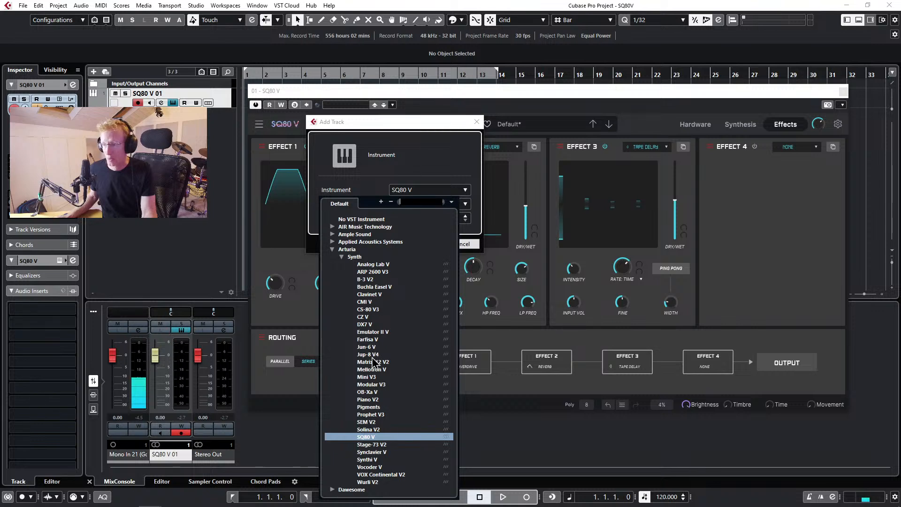
pyautogui.click(365, 325)
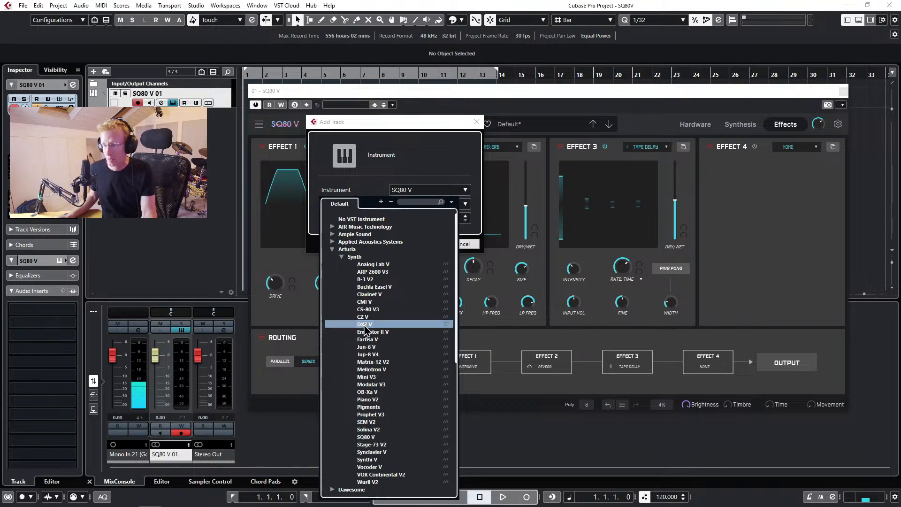
pyautogui.click(365, 329)
pyautogui.click(416, 242)
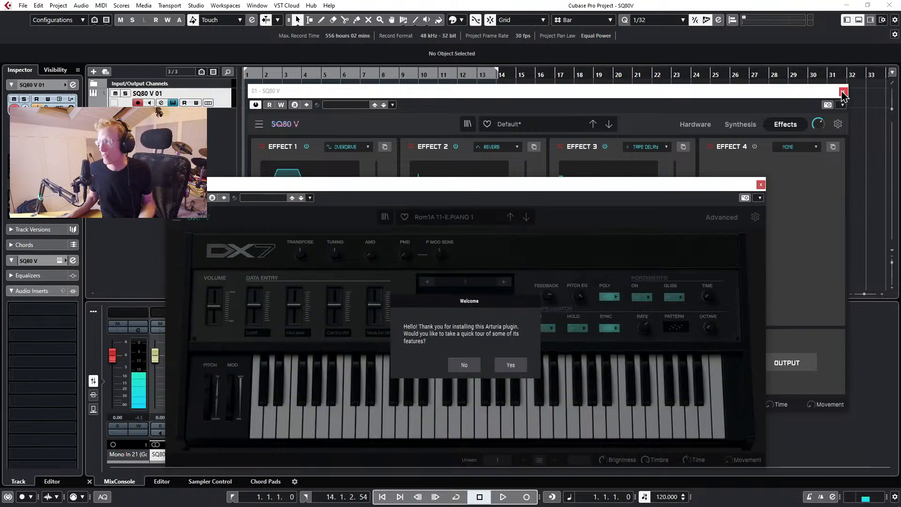
# Close the SQ80 V window, decline the DX7 V feature tour and reposition the DX7 V window.
pyautogui.click(843, 93)
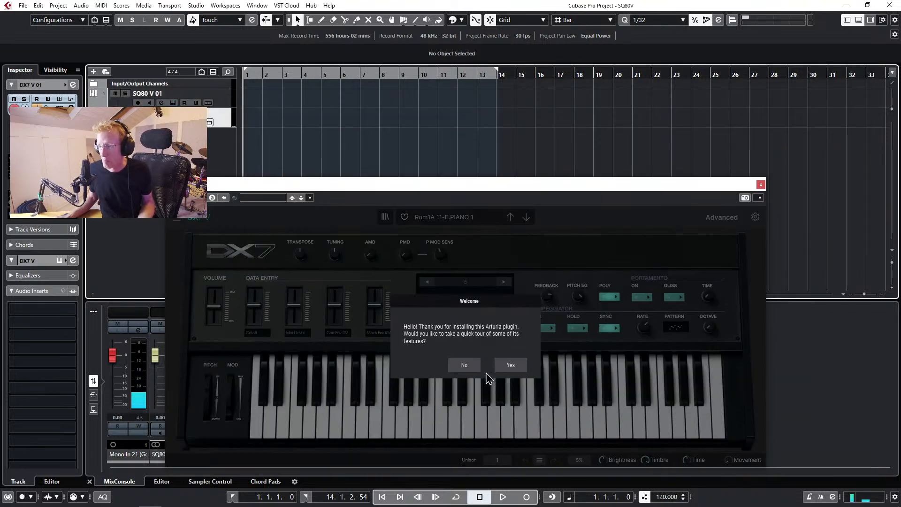
pyautogui.click(462, 365)
pyautogui.moveTo(477, 188); pyautogui.dragTo(556, 103)
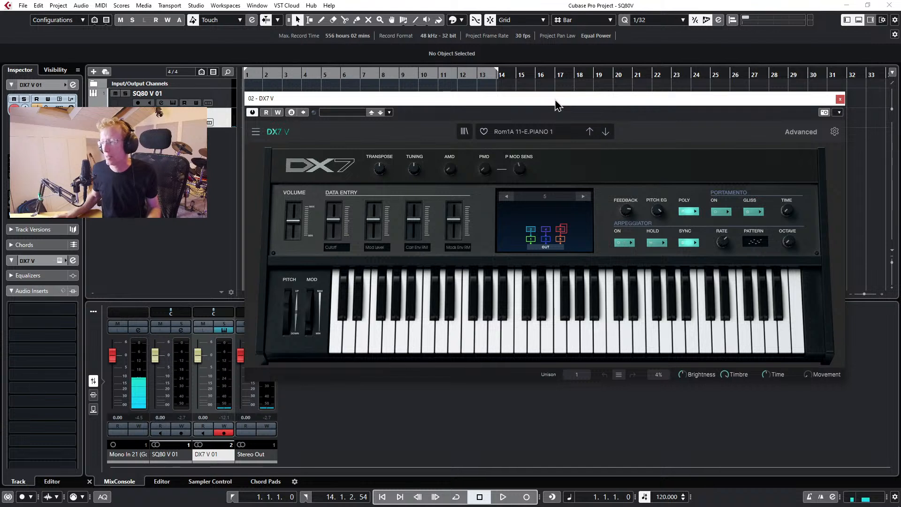
# Resize the DX7 V window to 100% and move it so the whole interface fits on screen.
pyautogui.click(256, 132)
pyautogui.moveTo(272, 190)
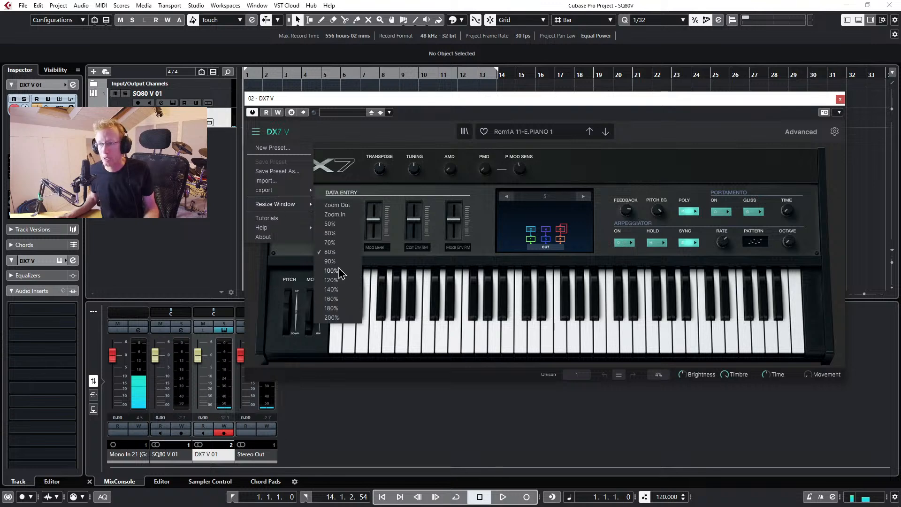
pyautogui.click(331, 271)
pyautogui.moveTo(396, 97); pyautogui.dragTo(275, 68)
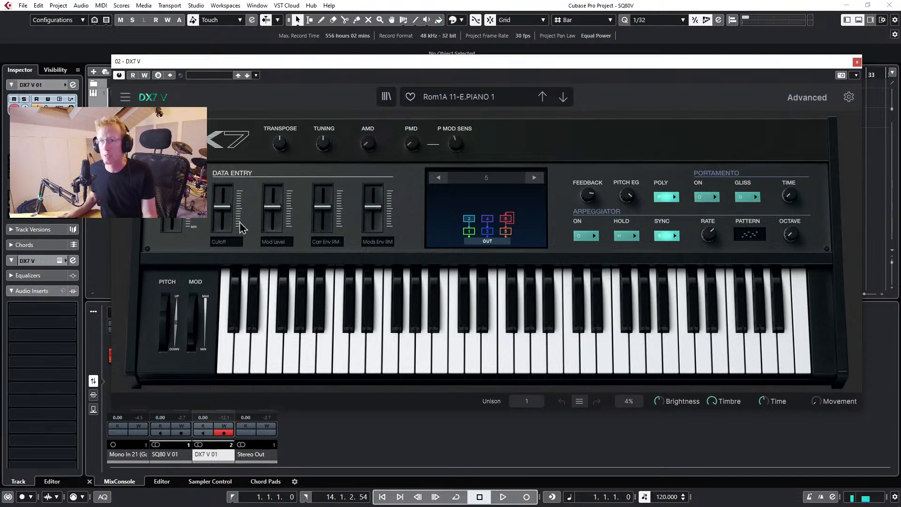
# Lower the Cutoff and Mod Level macros slightly and step through the operator algorithms, ending on algorithm 5.
pyautogui.click(221, 213)
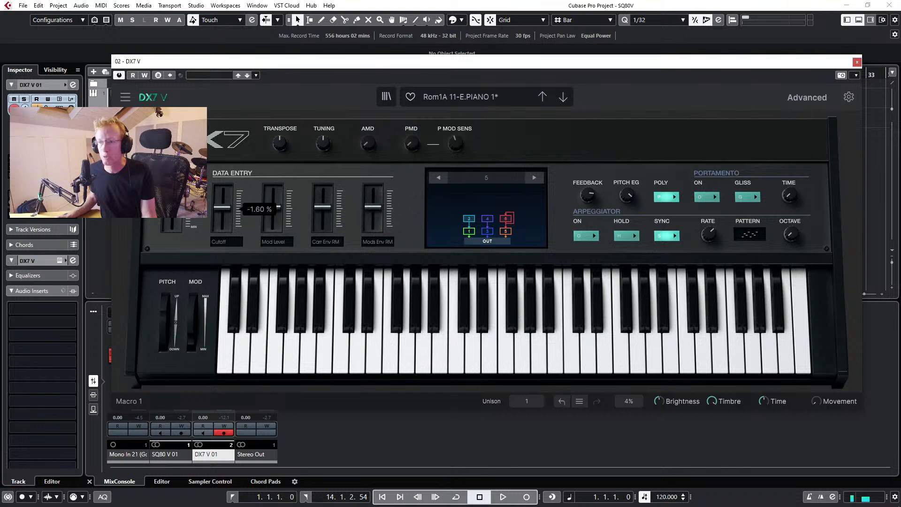
pyautogui.moveTo(272, 207); pyautogui.dragTo(272, 210)
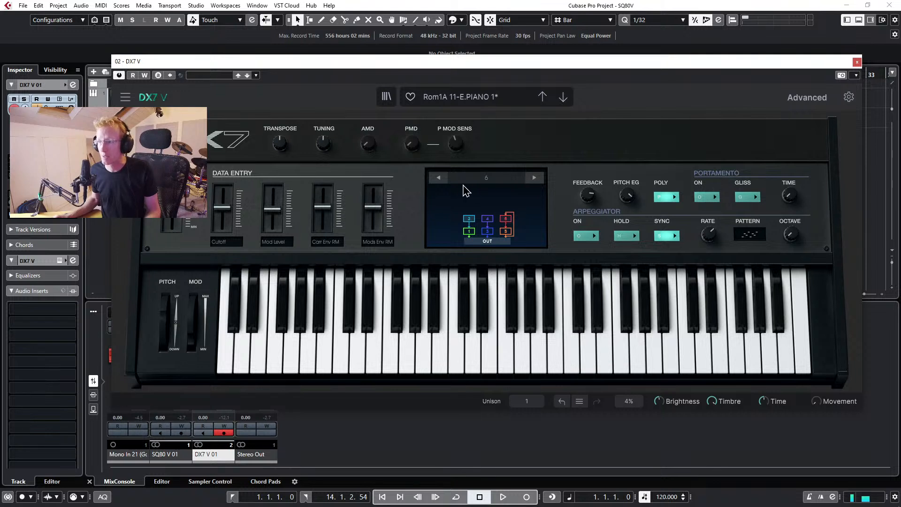
pyautogui.click(438, 179)
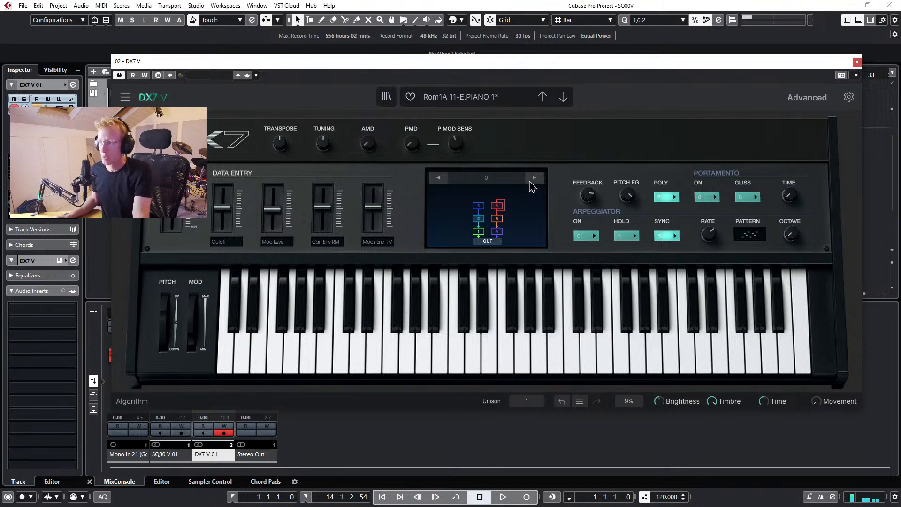
pyautogui.click(533, 179)
pyautogui.click(534, 179)
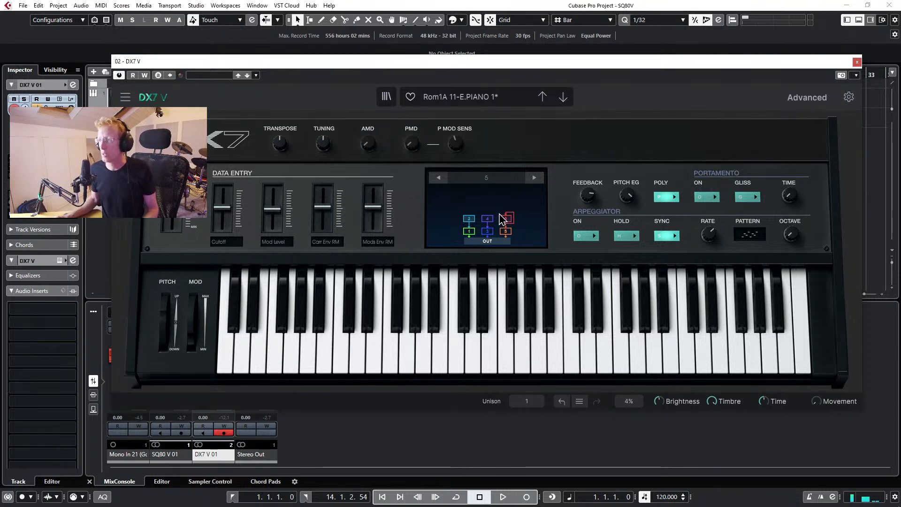
# Open the DX7 V's advanced view and reposition its window so the operator overview and algorithm display fit on screen.
pyautogui.click(805, 104)
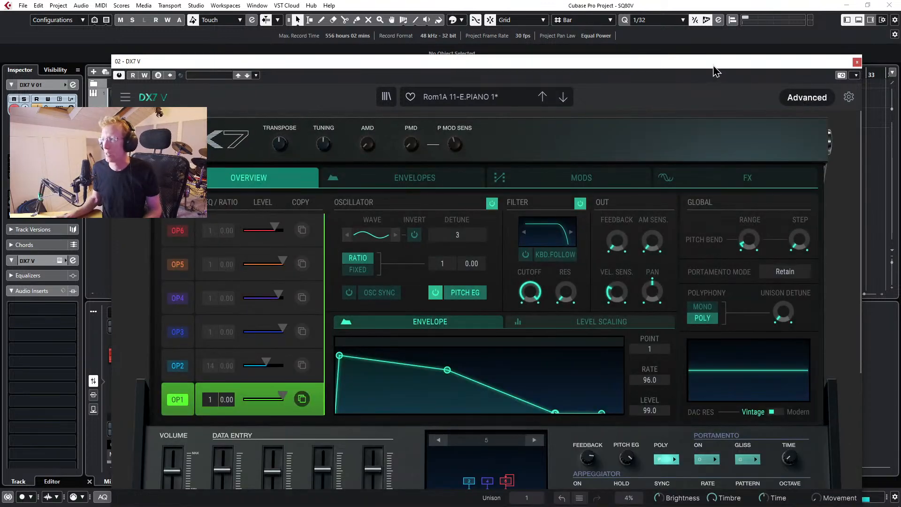
pyautogui.moveTo(715, 62); pyautogui.dragTo(724, 13)
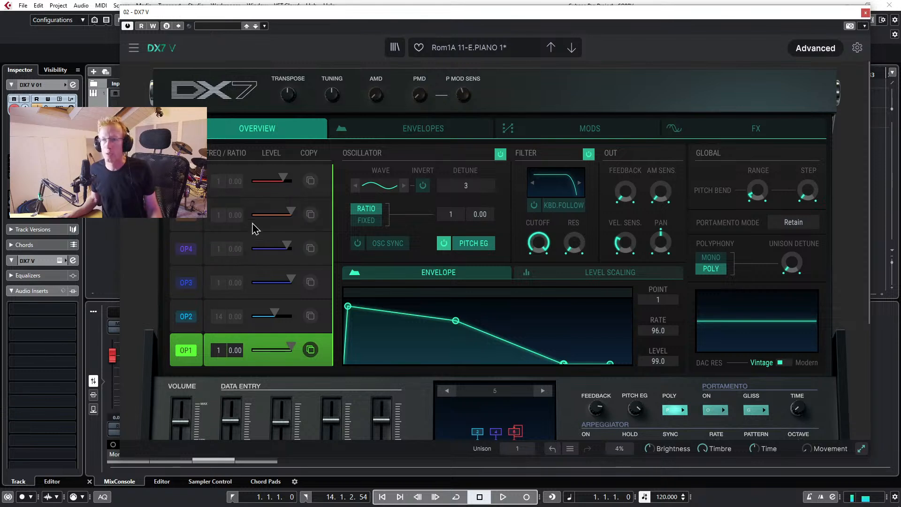
pyautogui.scroll(-2, 253, 272)
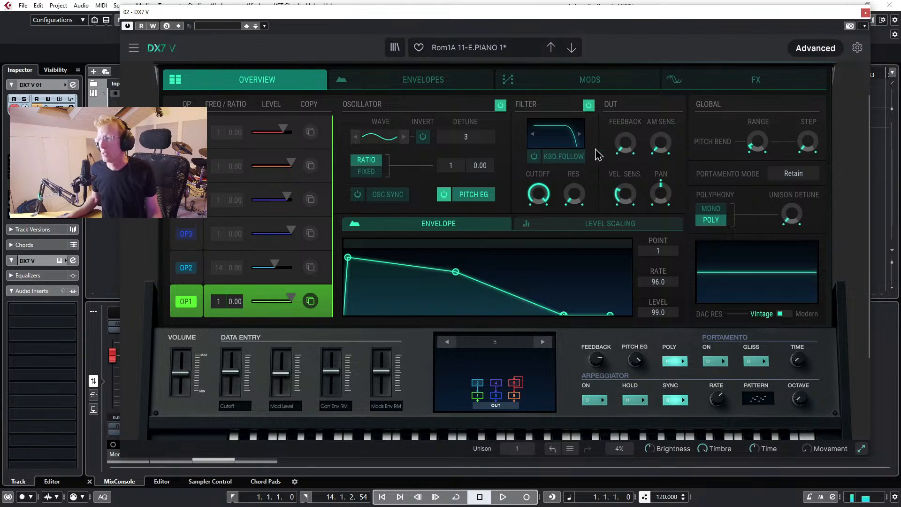
# Raise operator 1's feedback, then set its envelope point 2 to rate 26.3 and level 99.0.
pyautogui.moveTo(616, 148); pyautogui.dragTo(615, 132)
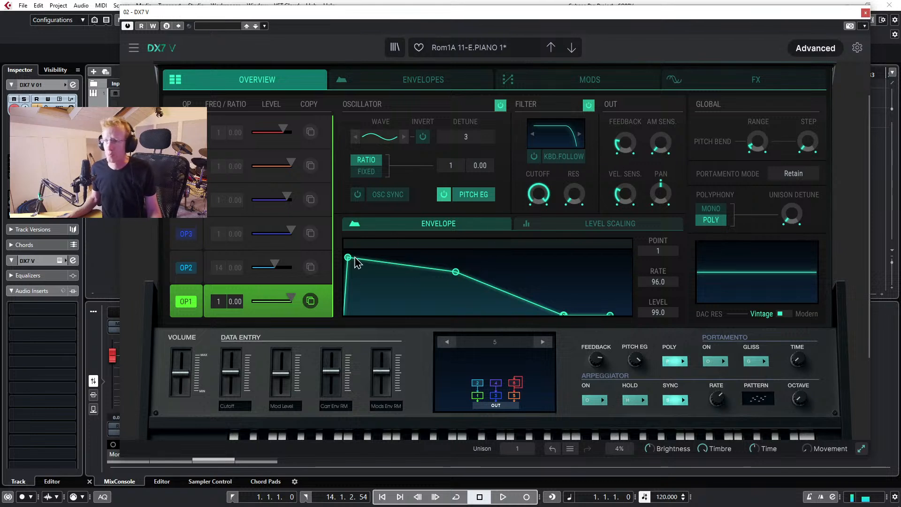
pyautogui.click(584, 225)
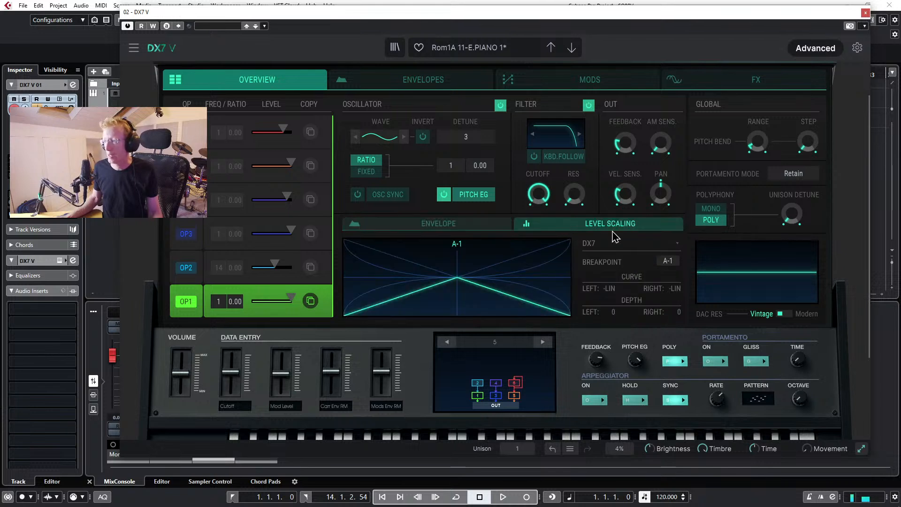
pyautogui.click(478, 227)
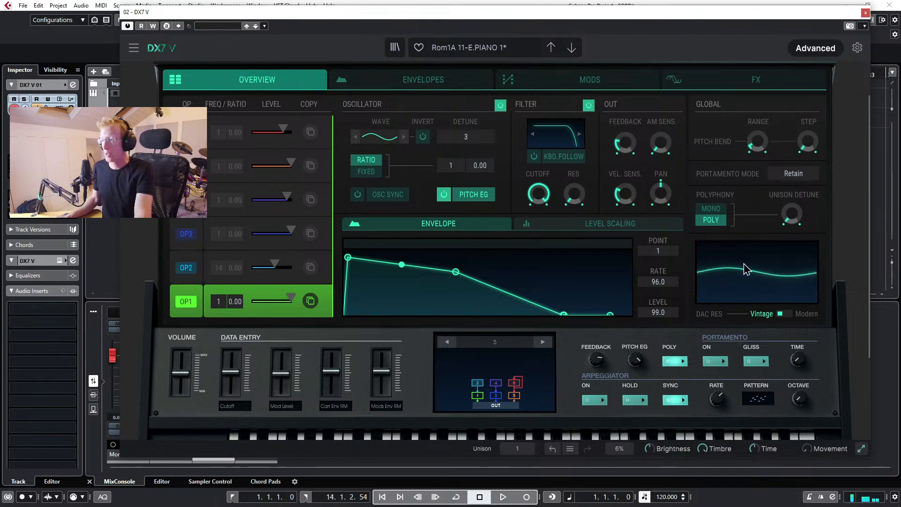
pyautogui.moveTo(456, 272); pyautogui.dragTo(459, 243)
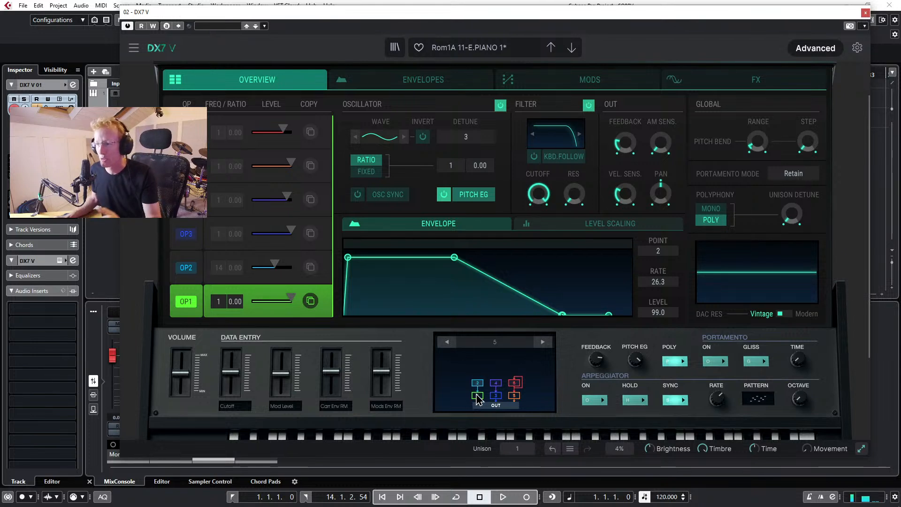
# Set operator 2's oscillator waveform to Saw.
pyautogui.click(328, 277)
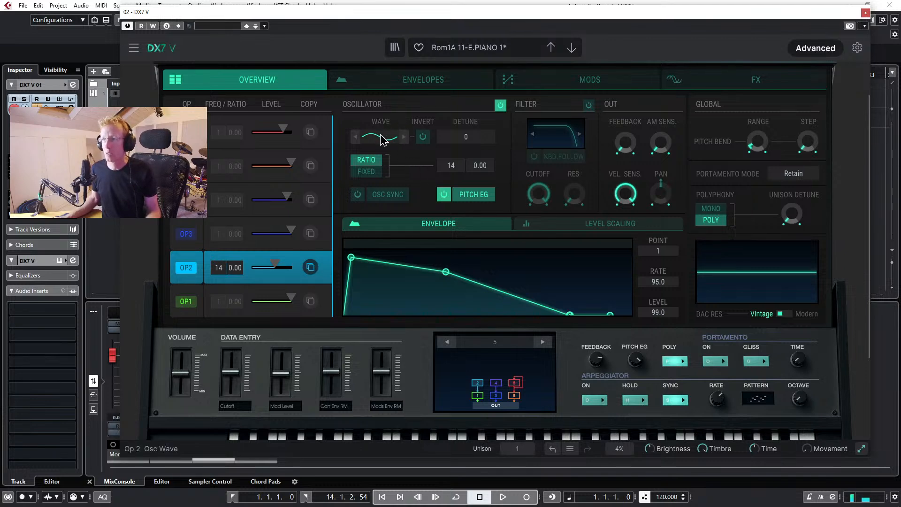
pyautogui.click(381, 139)
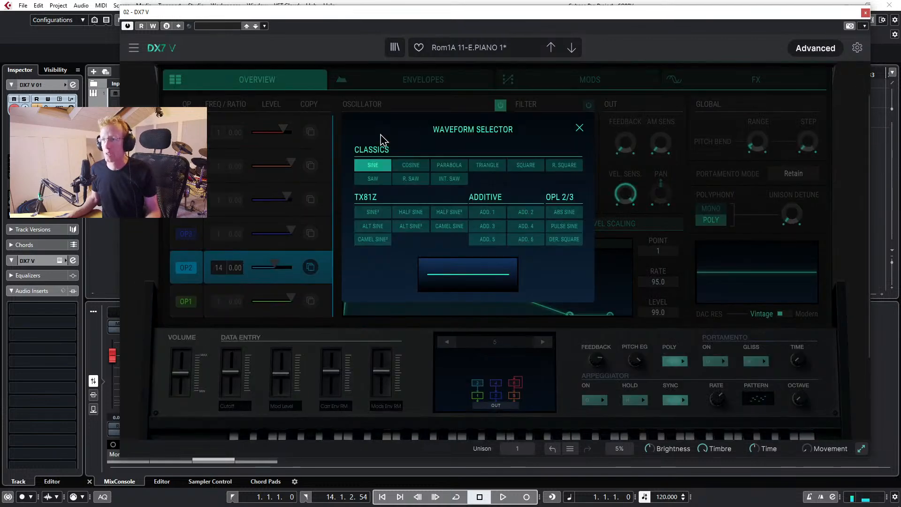
pyautogui.click(386, 184)
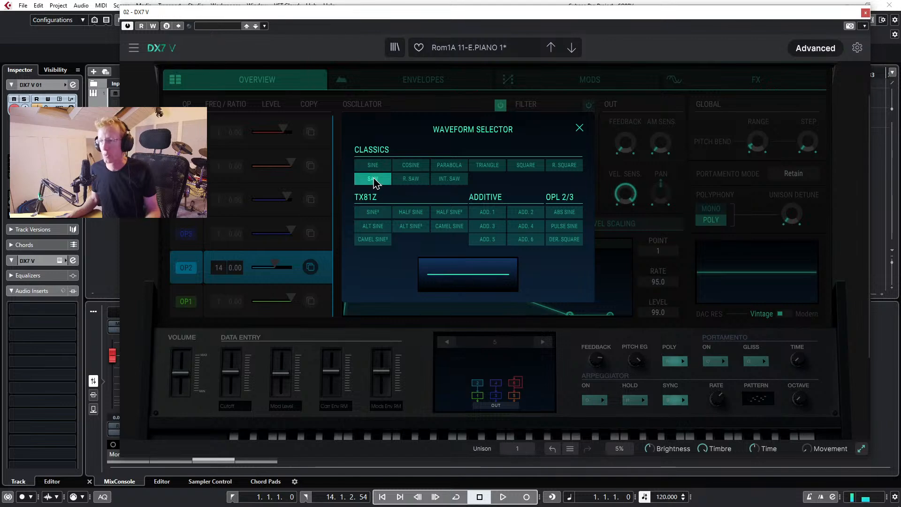
pyautogui.click(579, 129)
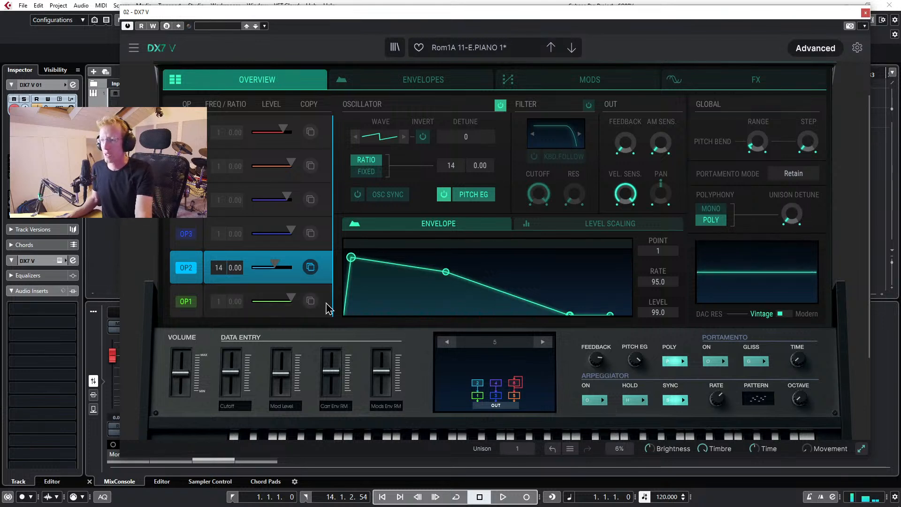
# Give operator 2 maximum output level, a frequency ratio of 1, and envelope point 2 at rate 49.2 and level 99.0.
pyautogui.moveTo(275, 265); pyautogui.dragTo(681, 271)
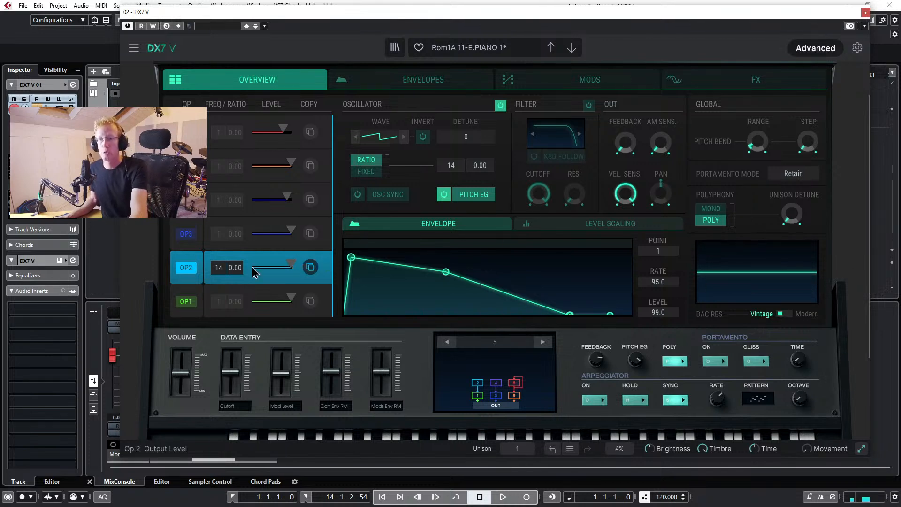
pyautogui.moveTo(256, 273)
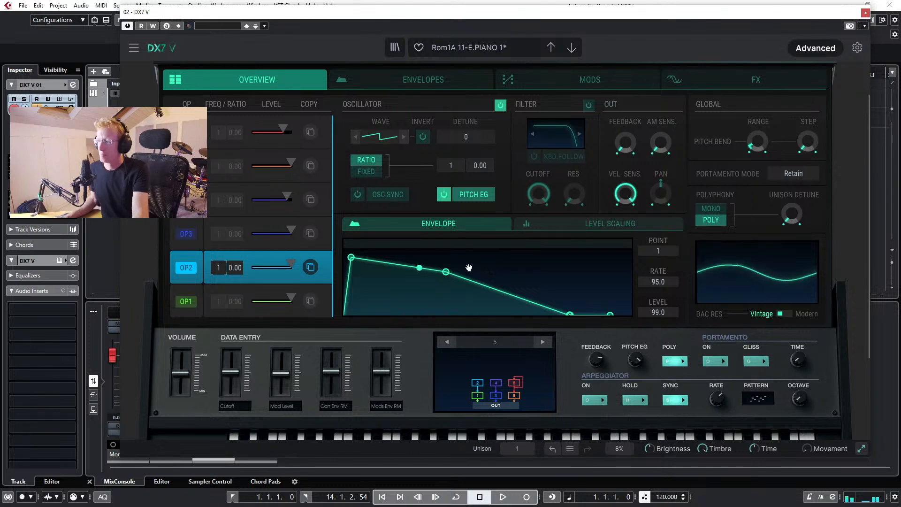
pyautogui.moveTo(446, 272); pyautogui.dragTo(451, 232)
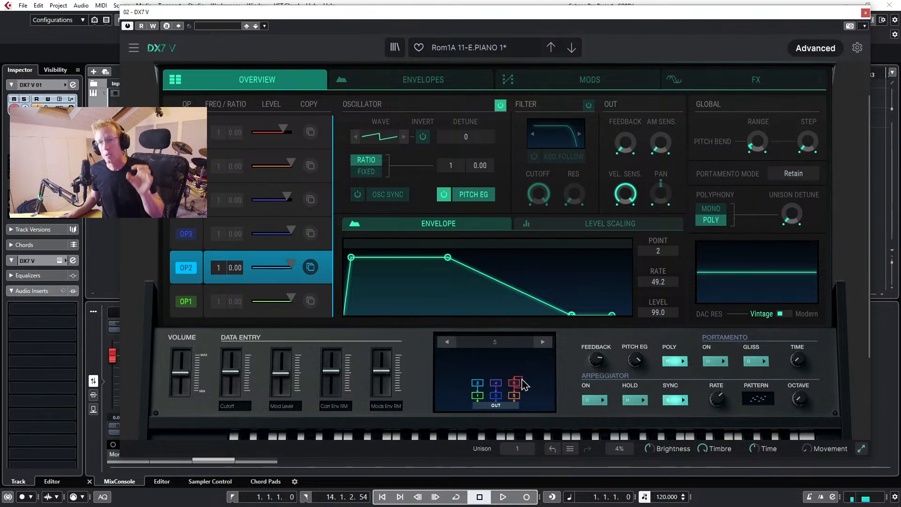
# Switch the operator routing to algorithm 8.
pyautogui.click(543, 342)
pyautogui.click(544, 342)
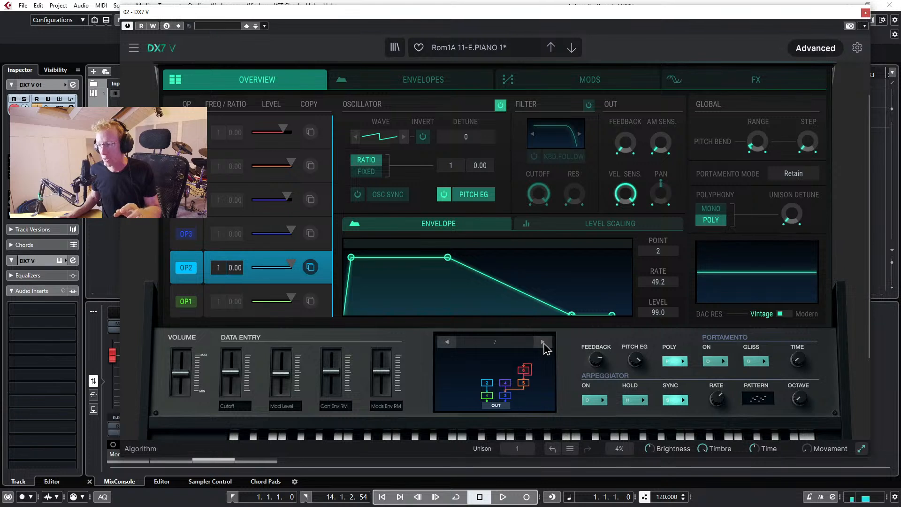
pyautogui.click(543, 342)
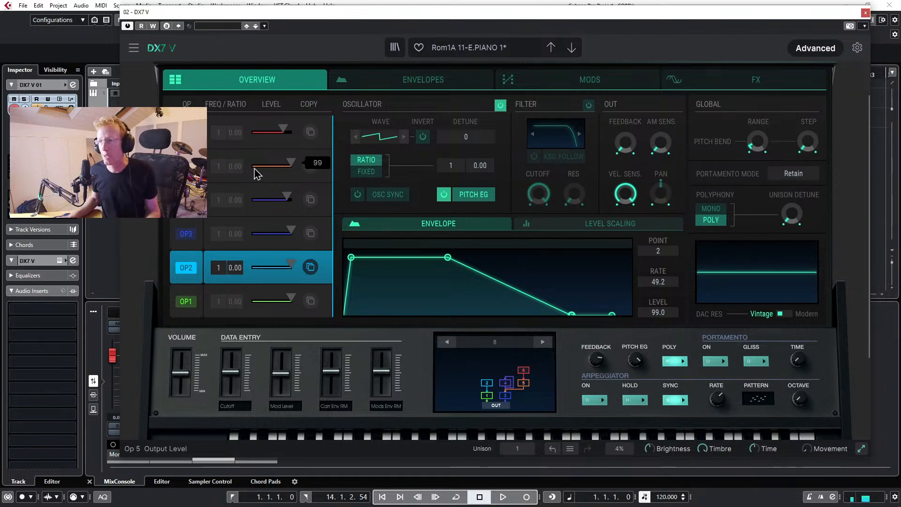
# Set operator 3's oscillator waveform to Cosine.
pyautogui.click(313, 244)
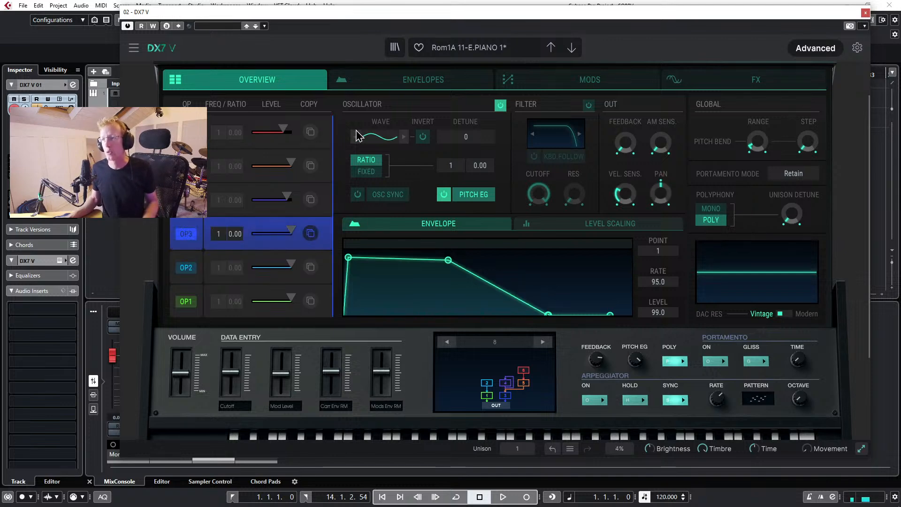
pyautogui.click(371, 136)
pyautogui.click(407, 166)
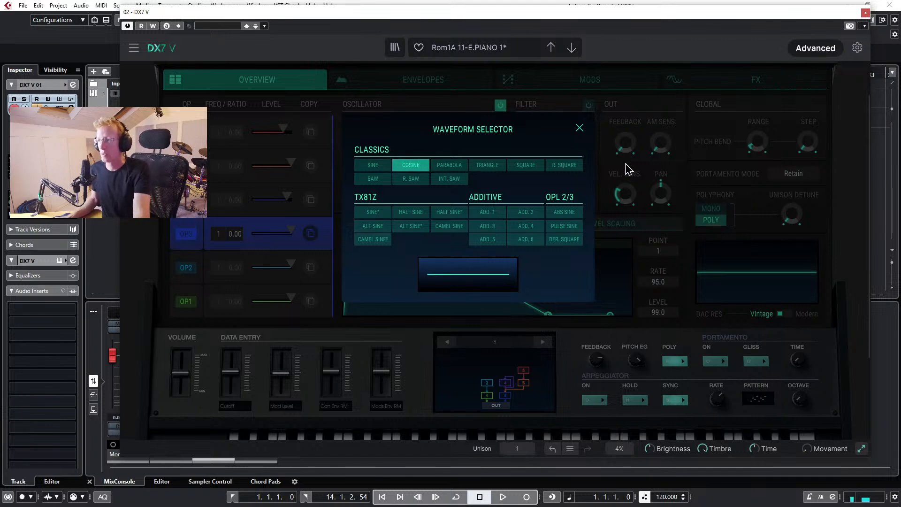
pyautogui.click(580, 129)
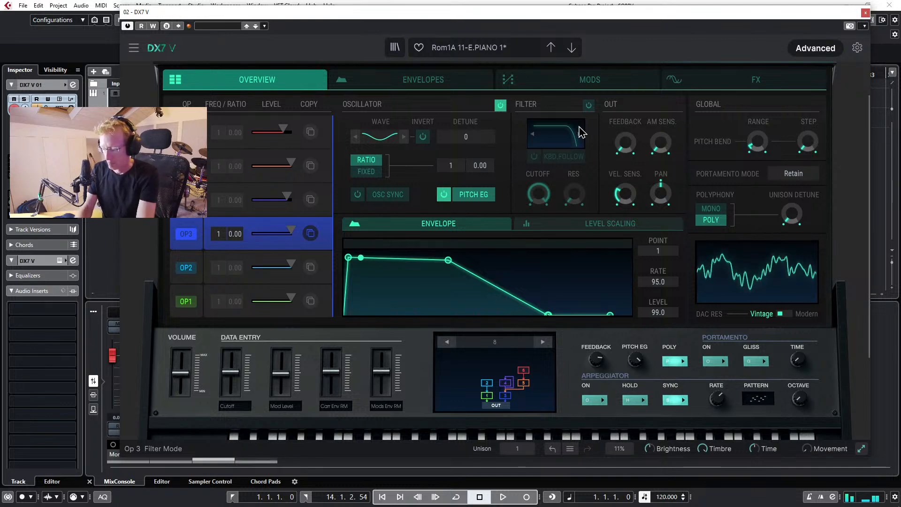
# Load the Alpha Brass preset from the Brass & Winds category and bring the DX7 V window back into view.
pyautogui.click(486, 52)
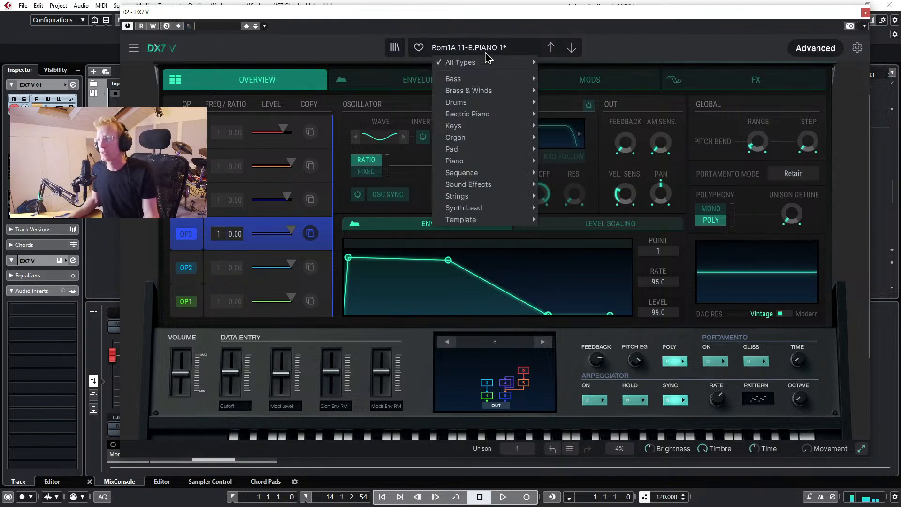
pyautogui.moveTo(486, 84)
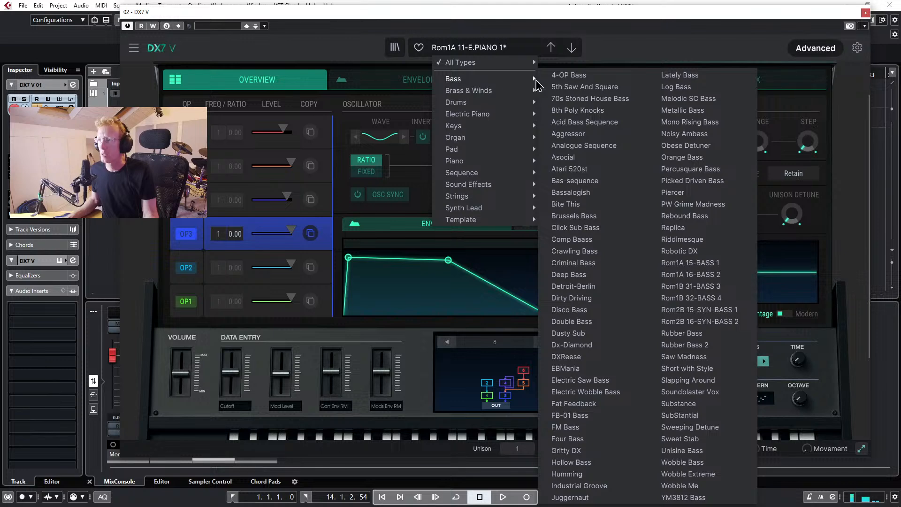
pyautogui.moveTo(490, 97)
pyautogui.click(567, 92)
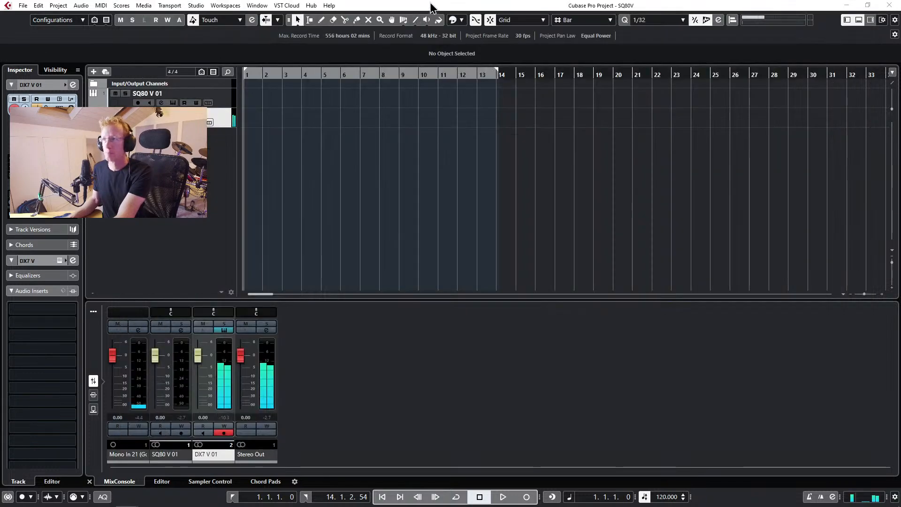
pyautogui.click(432, 7)
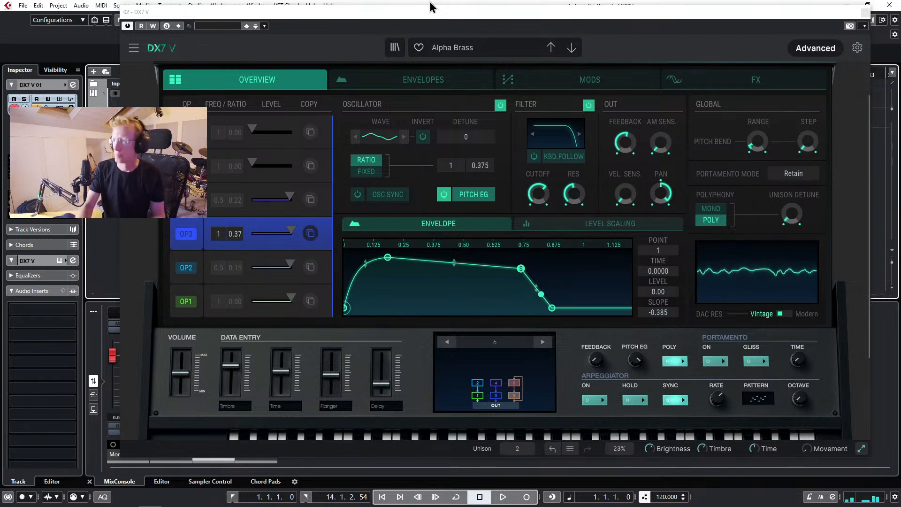
# Show the modulation matrix and look over the modulation sources available for an unassigned row.
pyautogui.click(569, 88)
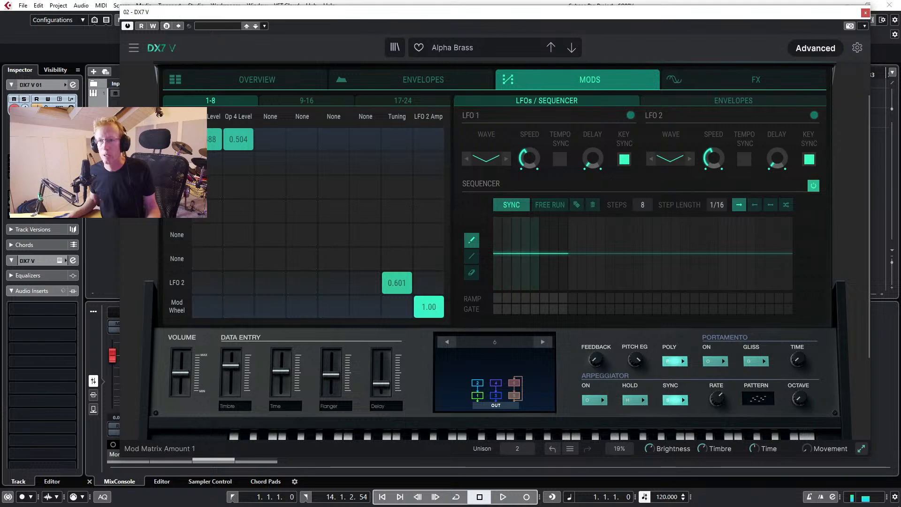
pyautogui.click(177, 211)
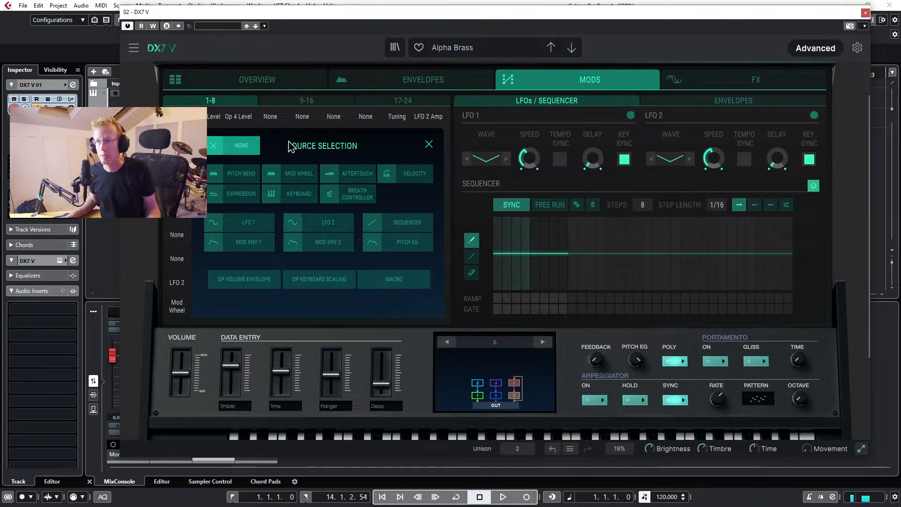
pyautogui.click(428, 144)
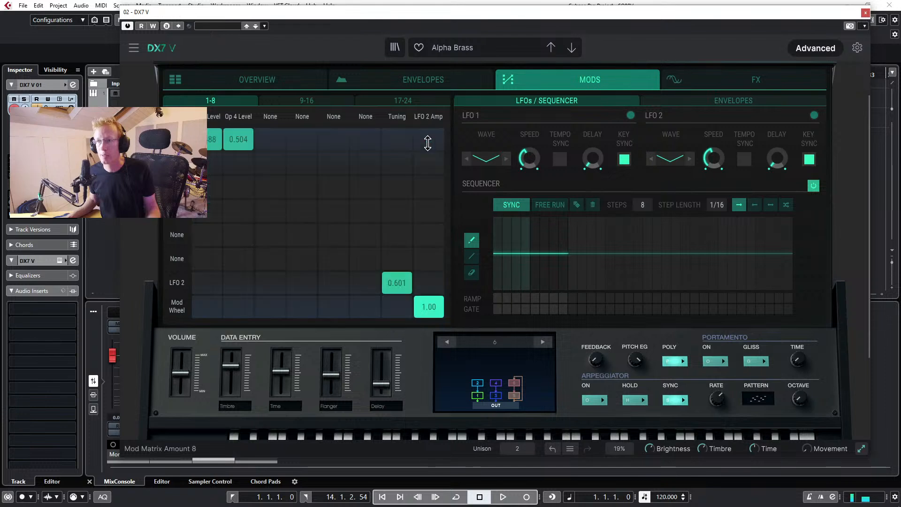
# Set the mod matrix's third destination to operator 1's pitch frequency.
pyautogui.click(271, 117)
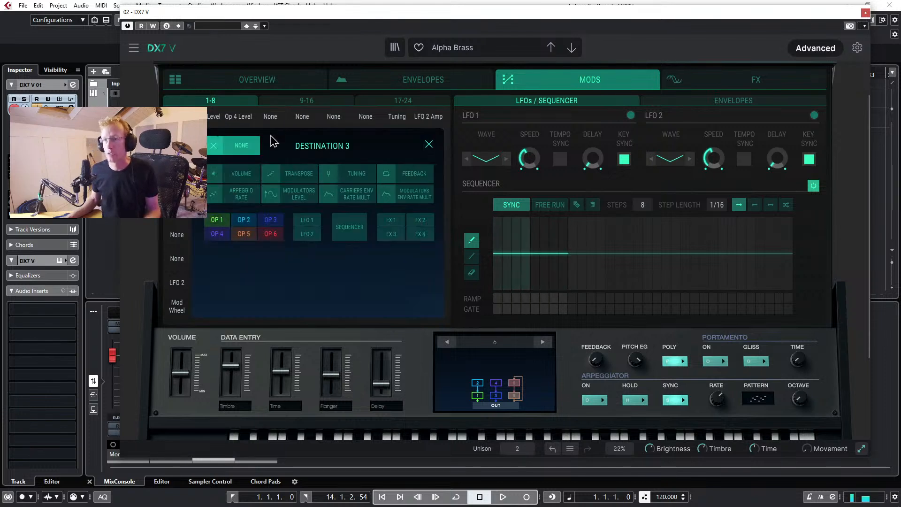
pyautogui.click(220, 221)
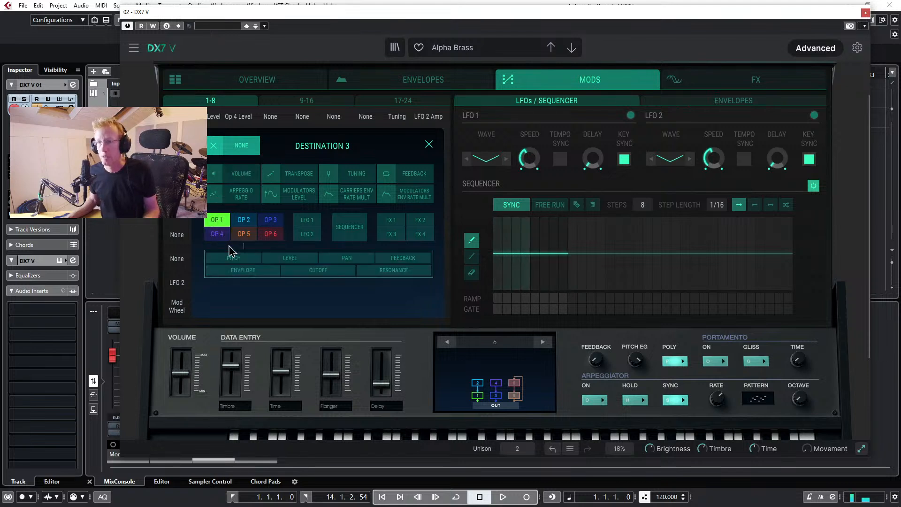
pyautogui.click(233, 260)
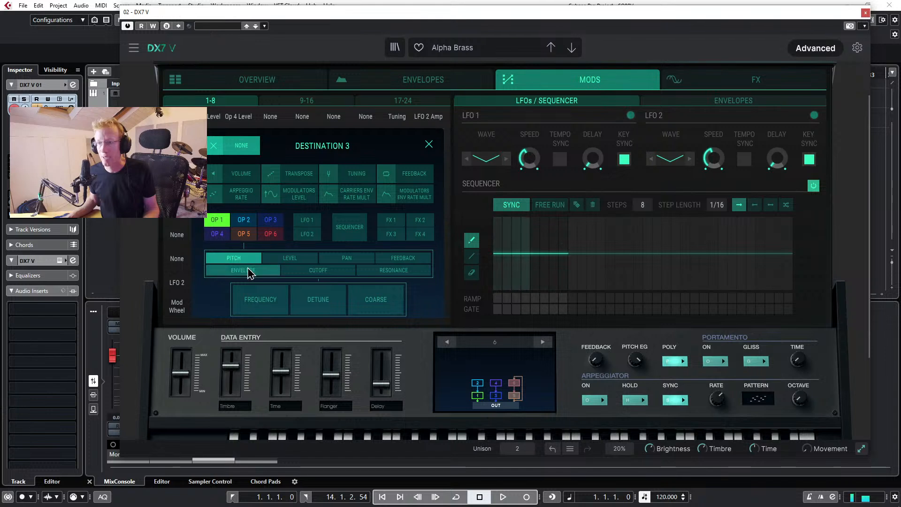
pyautogui.click(265, 301)
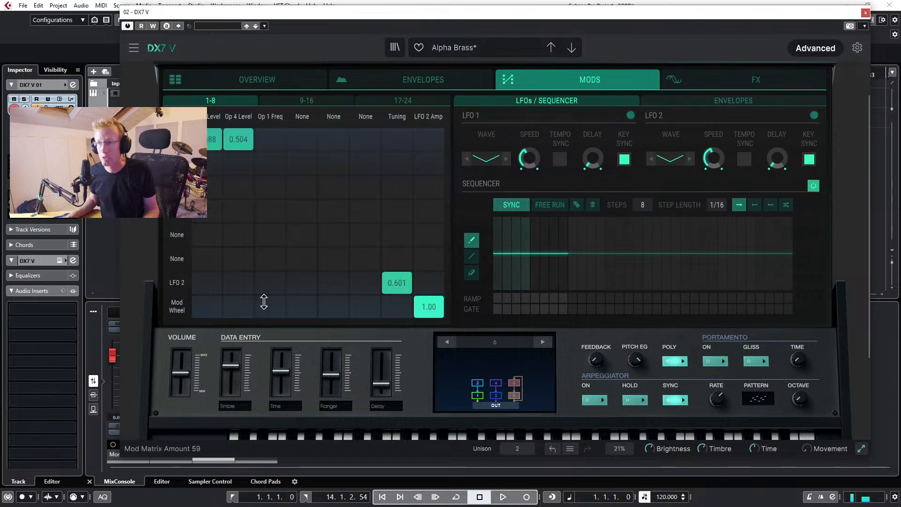
# Assign LFO 1 as the second matrix row's source and route it to the Op 1 Freq destination with an amount of 0.760.
pyautogui.click(177, 164)
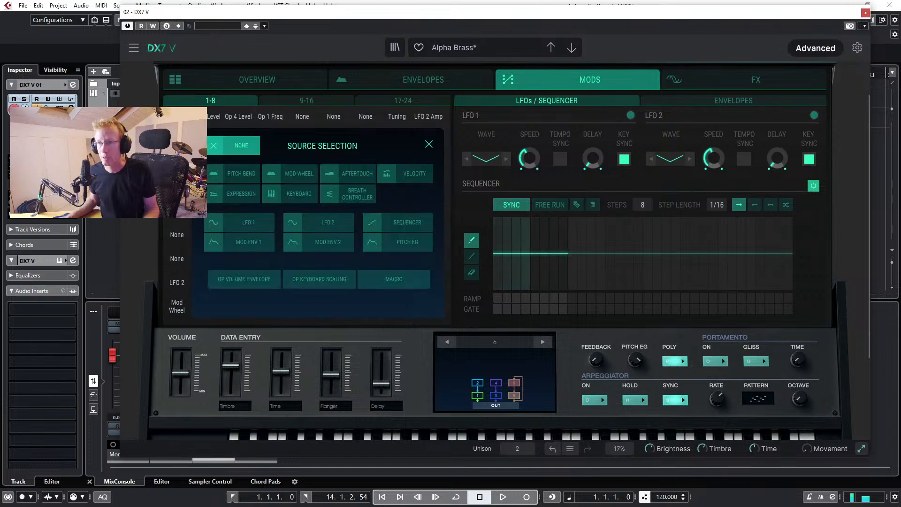
pyautogui.click(249, 227)
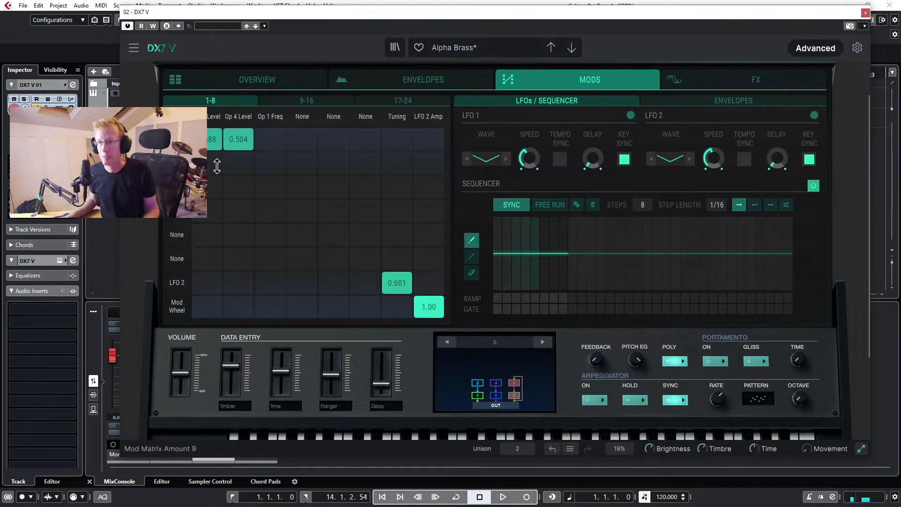
pyautogui.click(259, 163)
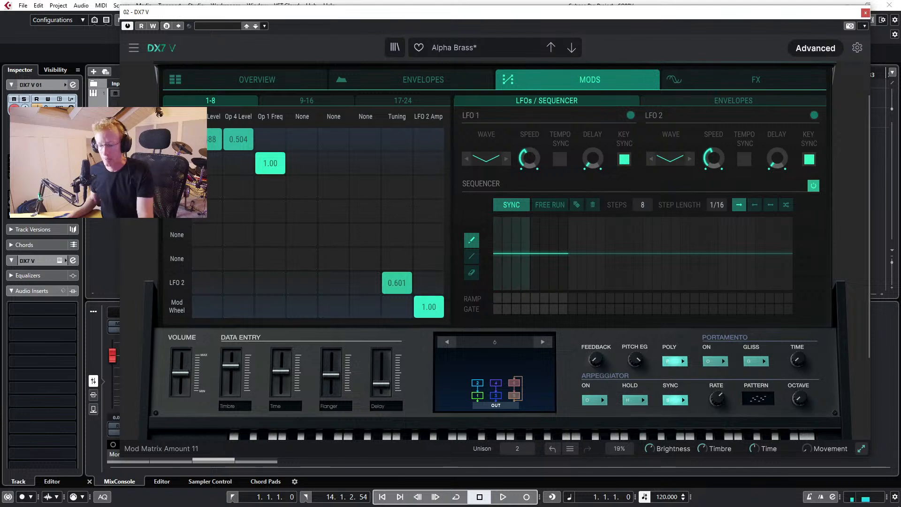
pyautogui.moveTo(270, 164); pyautogui.dragTo(270, 175)
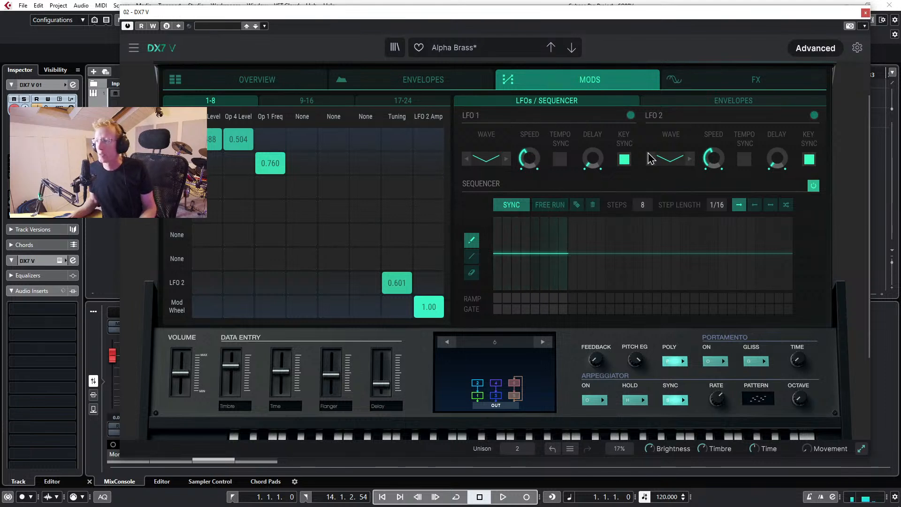
# Look over the modulation envelopes and the effects, switch the FX routing to the other mode and back, and return to the overview.
pyautogui.click(702, 99)
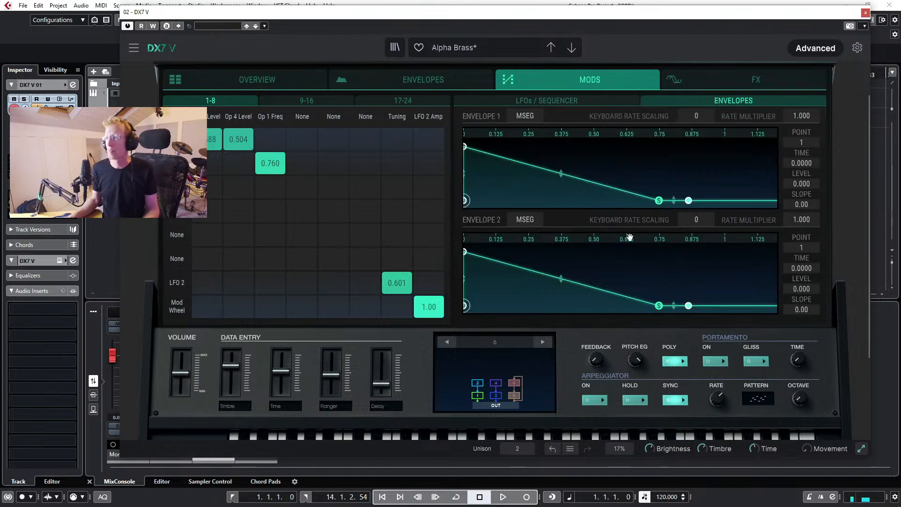
pyautogui.click(708, 85)
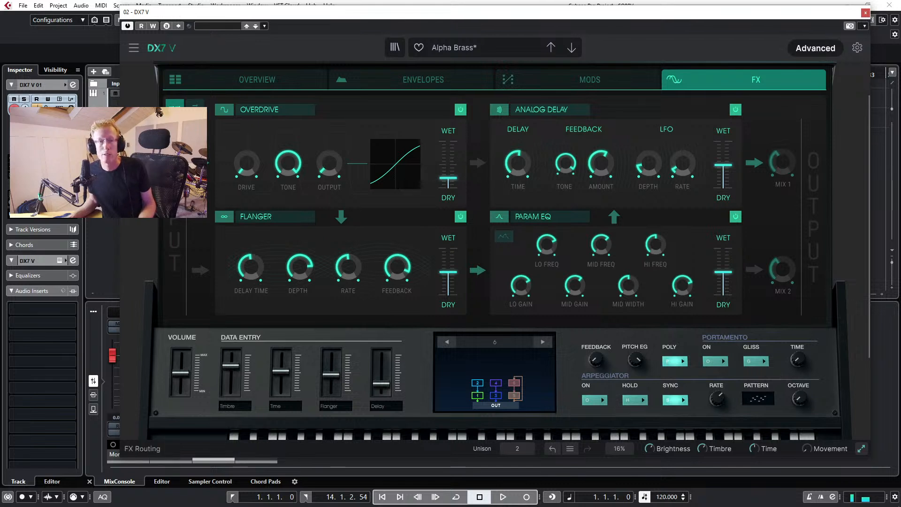
pyautogui.click(195, 103)
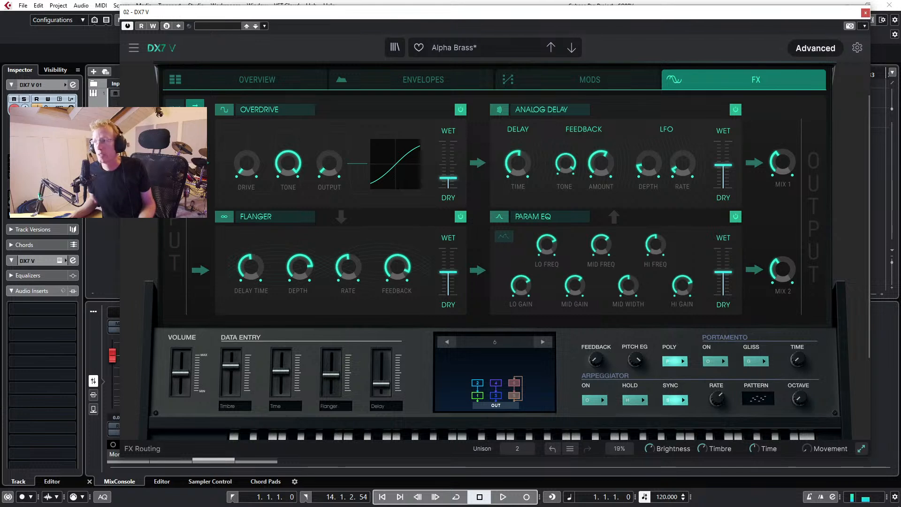
pyautogui.click(174, 104)
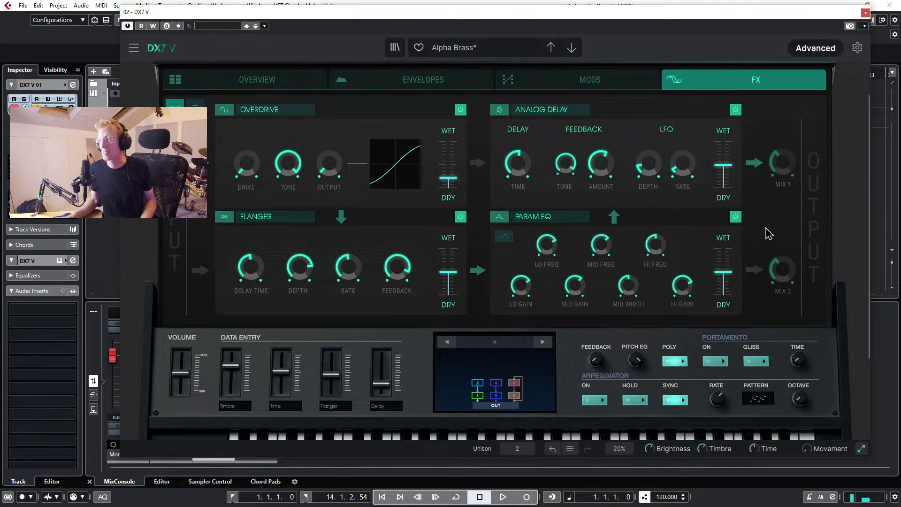
pyautogui.click(276, 82)
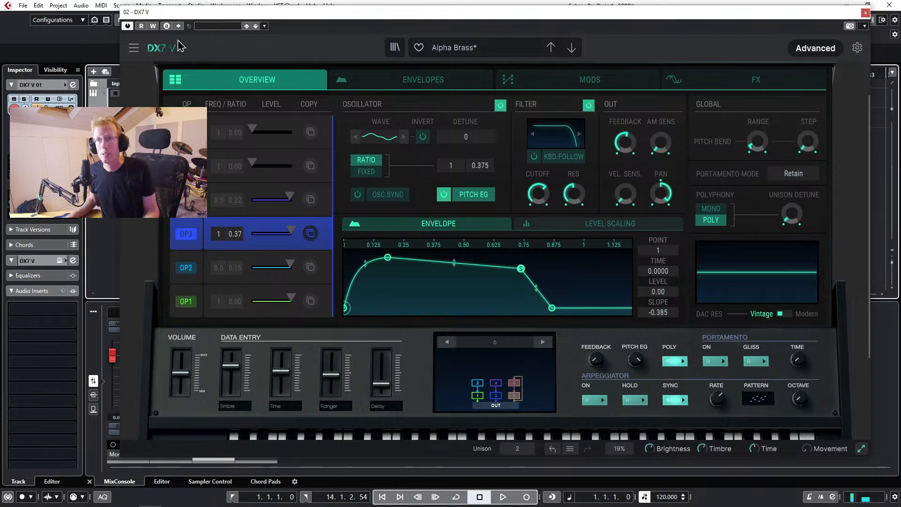
# Close the DX7 V window, select the SQ80 V 01 track and open its instrument in the Hardware view.
pyautogui.click(865, 12)
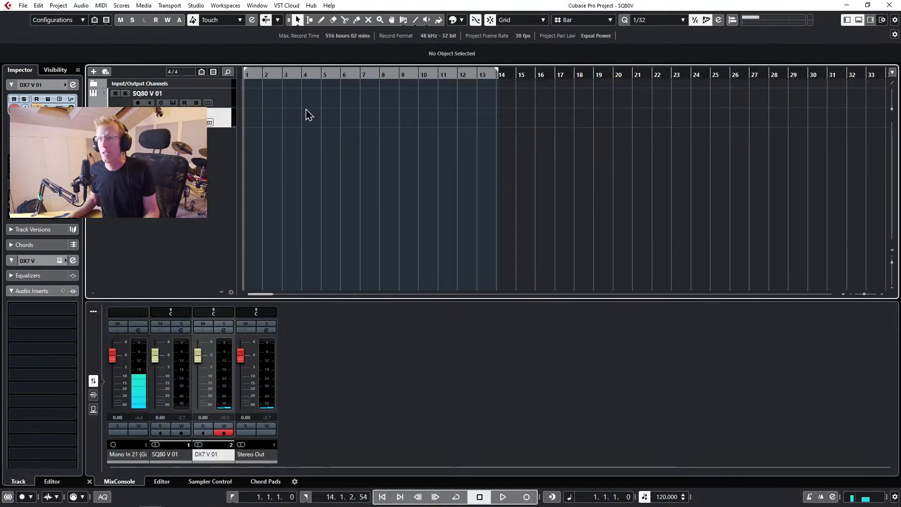
pyautogui.click(210, 95)
pyautogui.click(210, 95)
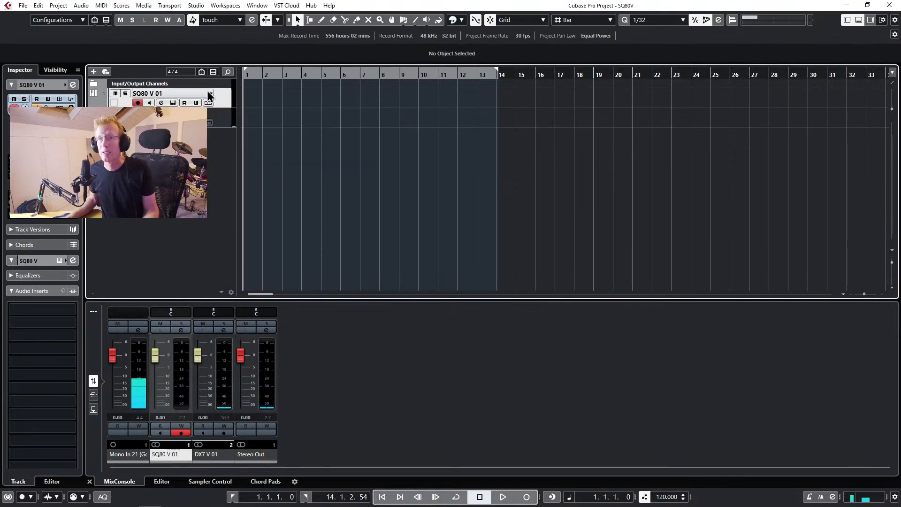
pyautogui.click(173, 103)
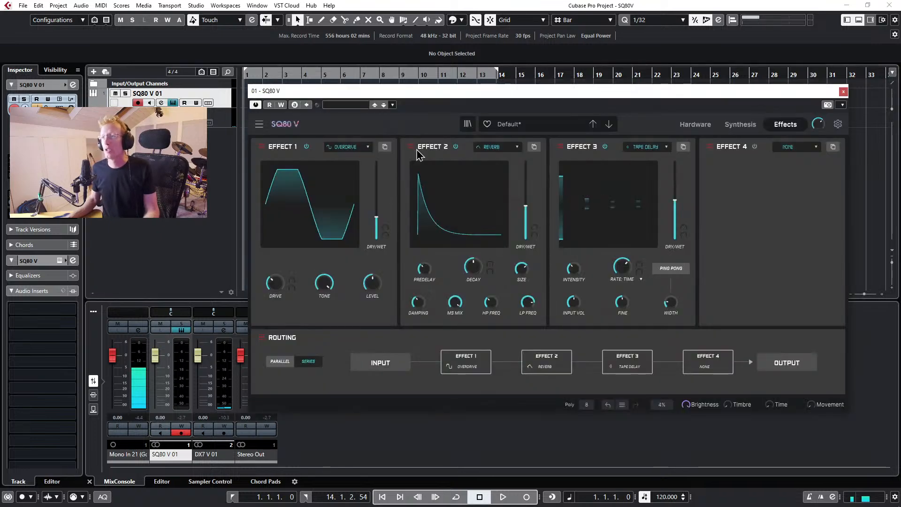
pyautogui.click(692, 126)
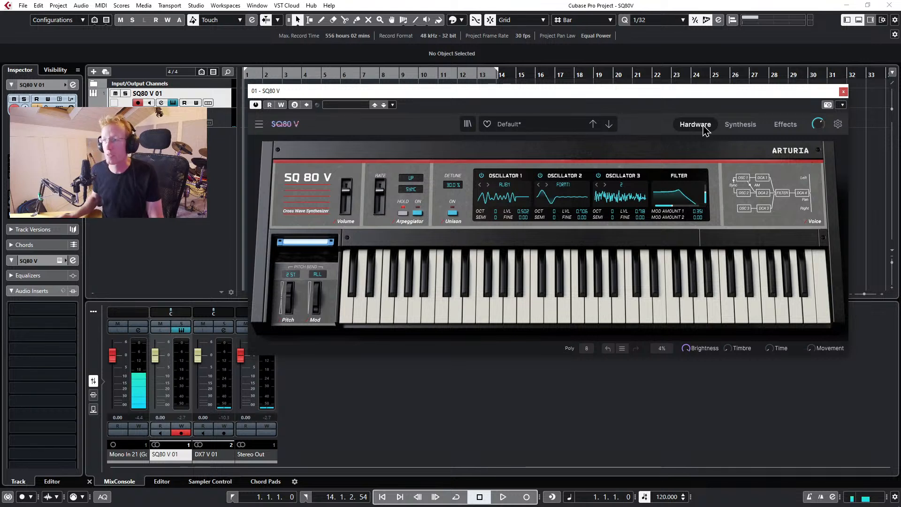
# Reopen the DX7 V instrument and set operator 1's oscillator waveform to Half Sine.
pyautogui.click(230, 119)
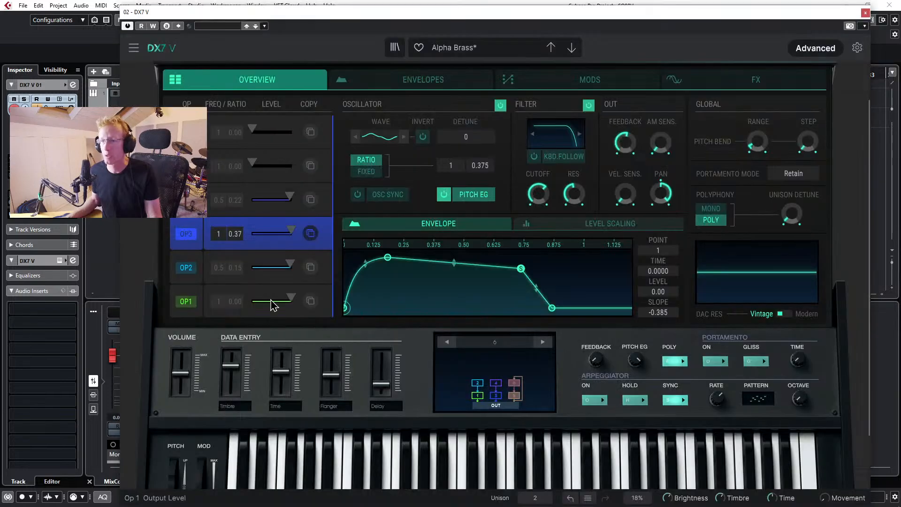
pyautogui.click(321, 305)
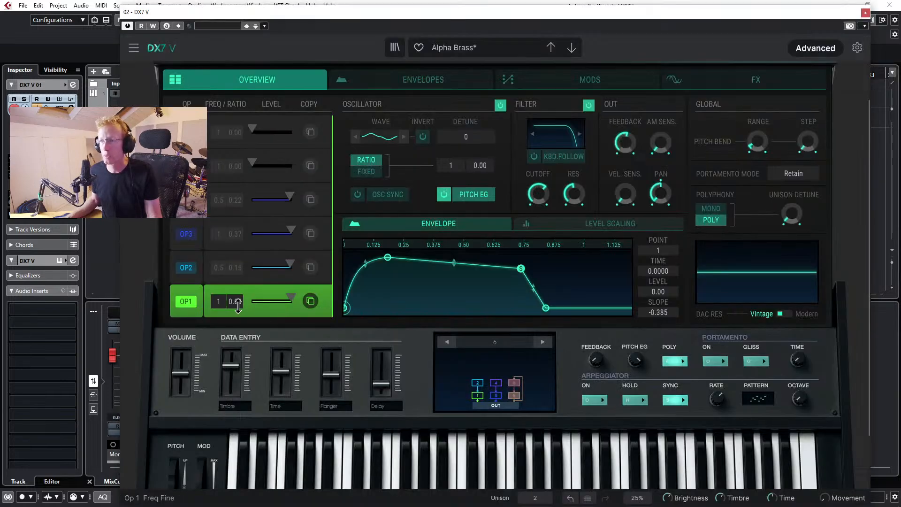
pyautogui.click(381, 138)
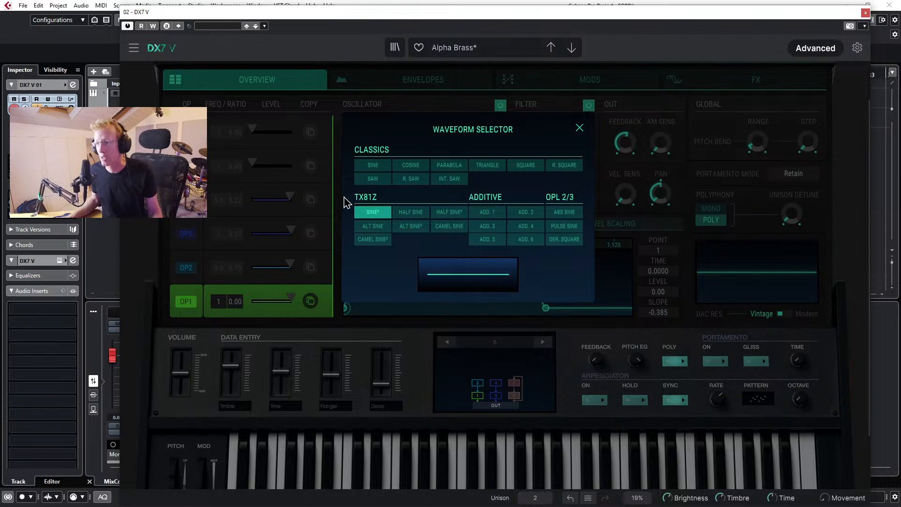
pyautogui.click(412, 216)
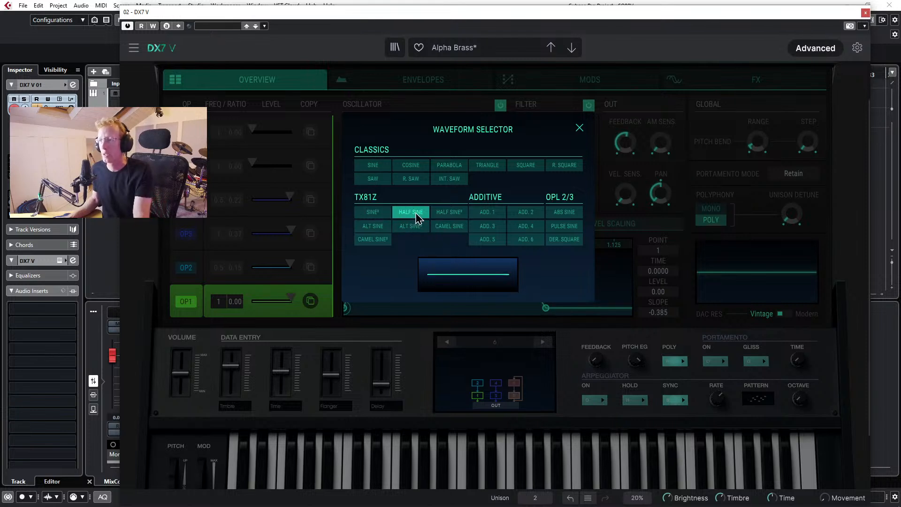
# Reload the Alpha Brass preset from the Brass & Winds category and set operator 1's waveform to Add. 1.
pyautogui.click(484, 50)
pyautogui.moveTo(463, 91)
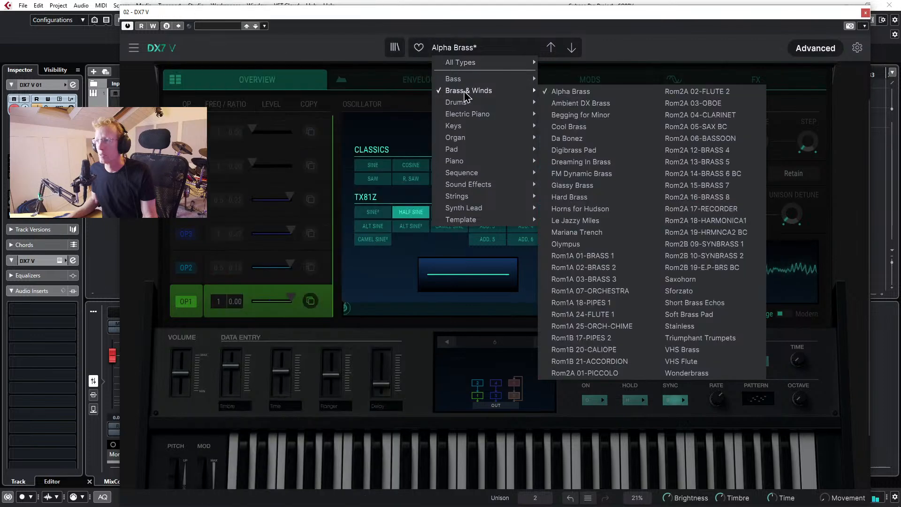
pyautogui.click(555, 94)
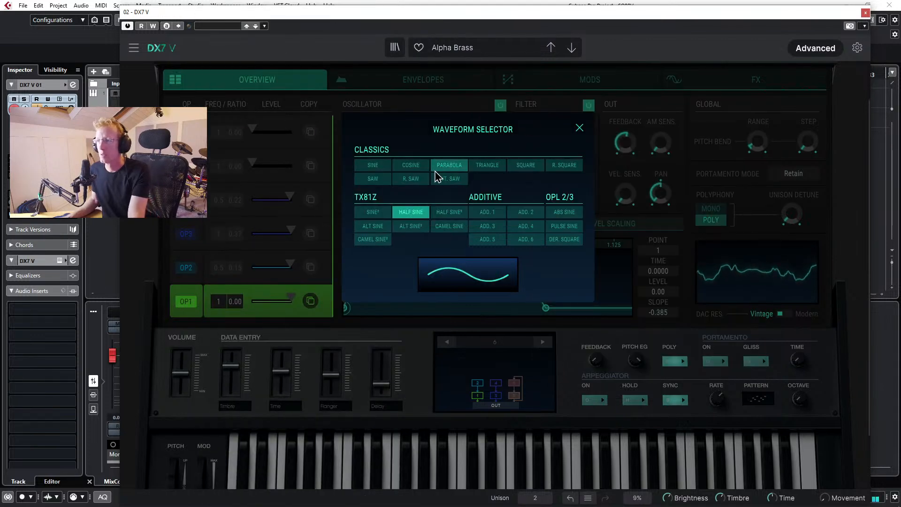
pyautogui.click(490, 214)
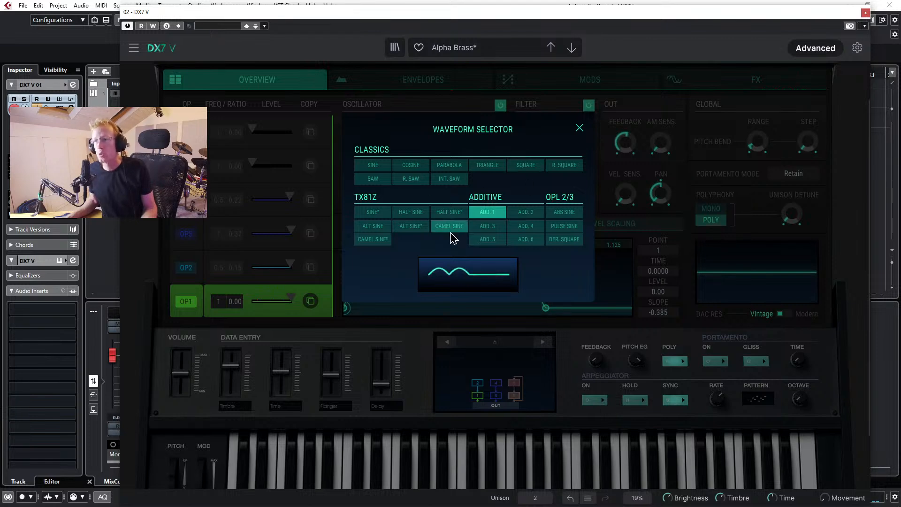
pyautogui.click(577, 131)
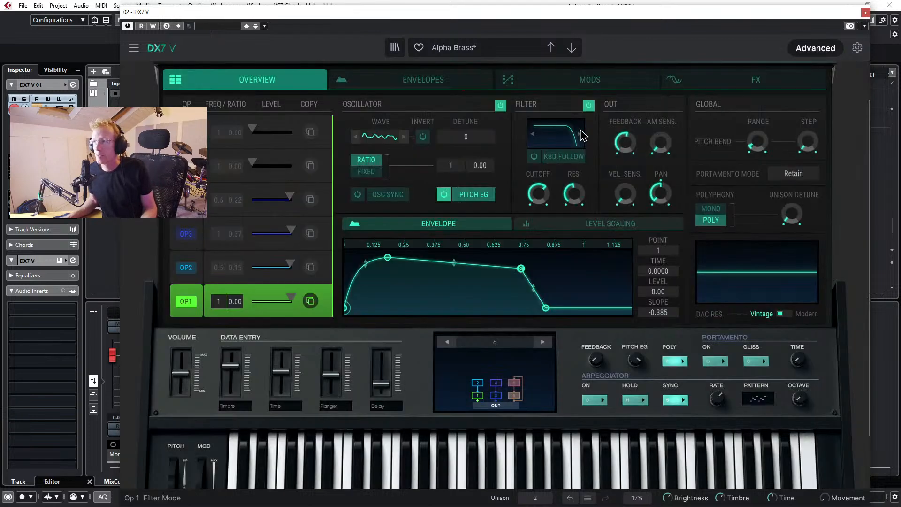
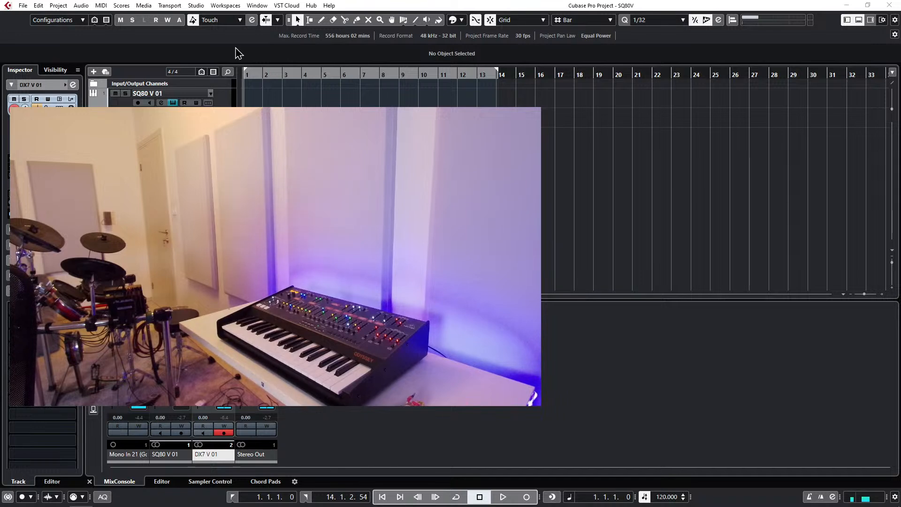
# Close the DX7 V window and switch to Chrome with the UDi Audio YouTube community page.
pyautogui.click(369, 6)
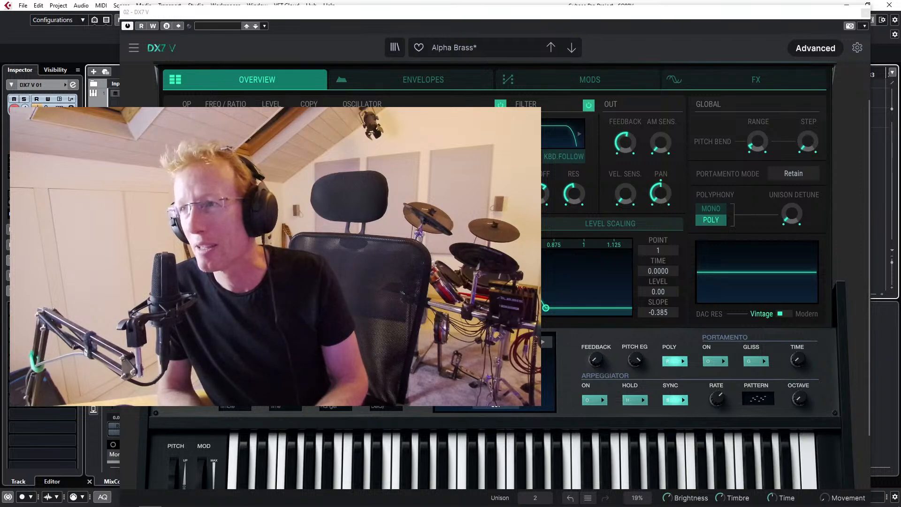
pyautogui.click(866, 13)
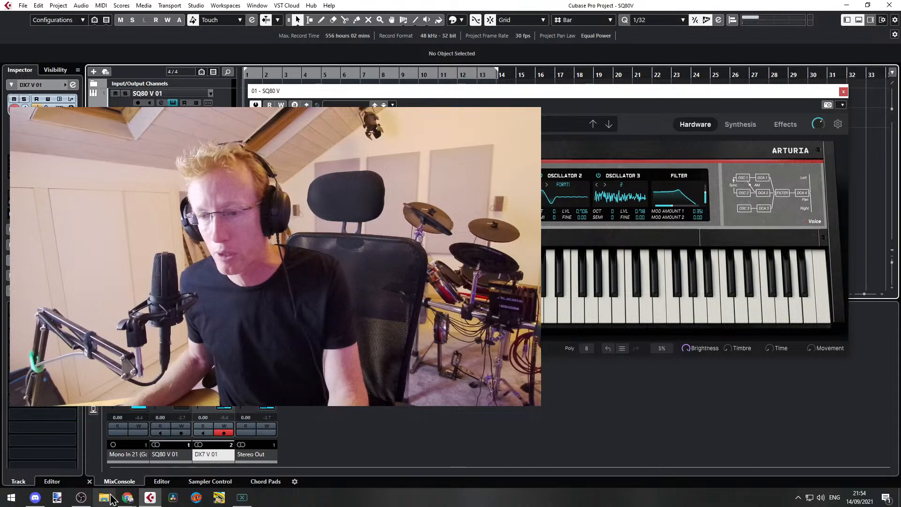
pyautogui.click(127, 498)
pyautogui.click(168, 464)
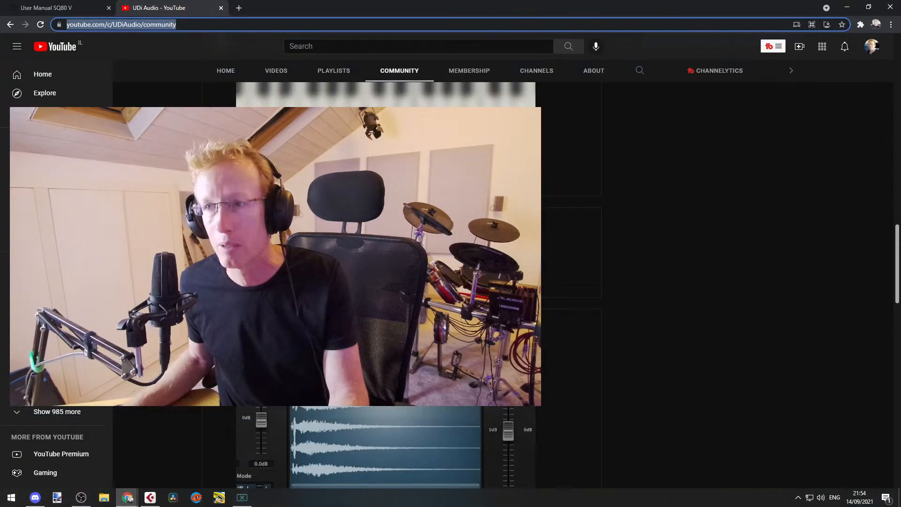
# Open facebook.com/UDiAudio in a new browser tab and select the page's address.
pyautogui.click(239, 8)
pyautogui.write('facebook.com')
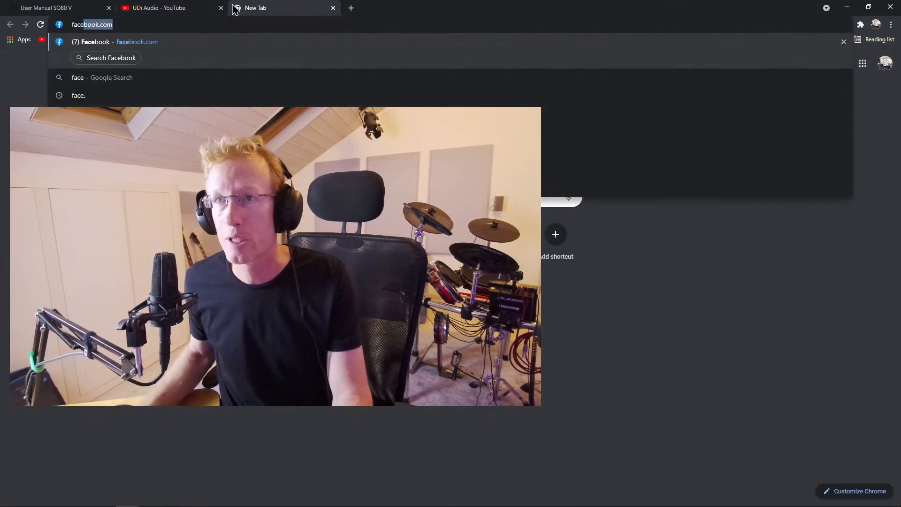
pyautogui.press('Up')
pyautogui.press('Up')
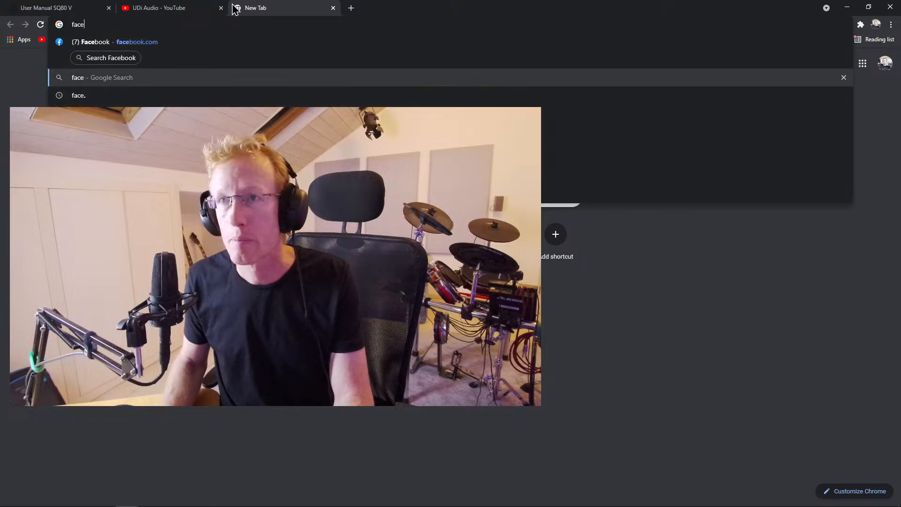
pyautogui.press('Up')
pyautogui.press('End')
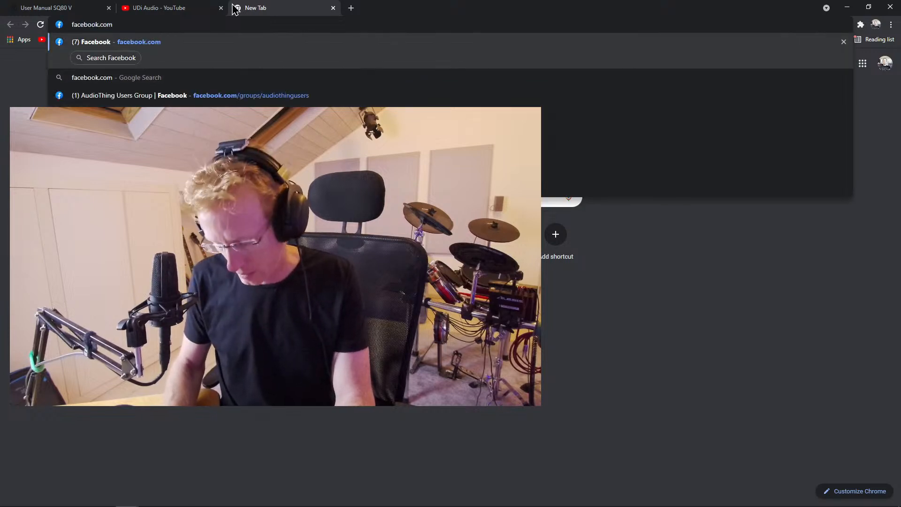
pyautogui.write('/')
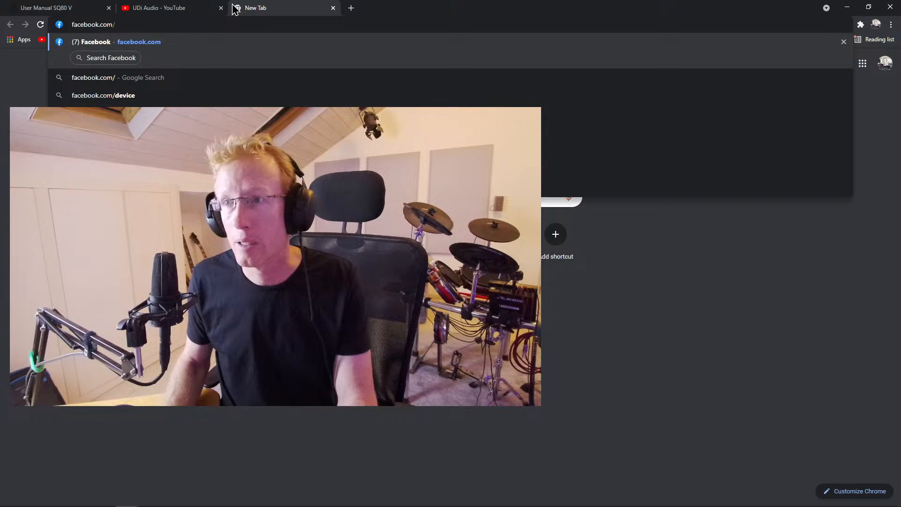
pyautogui.write('UDiAudio')
pyautogui.press('Return')
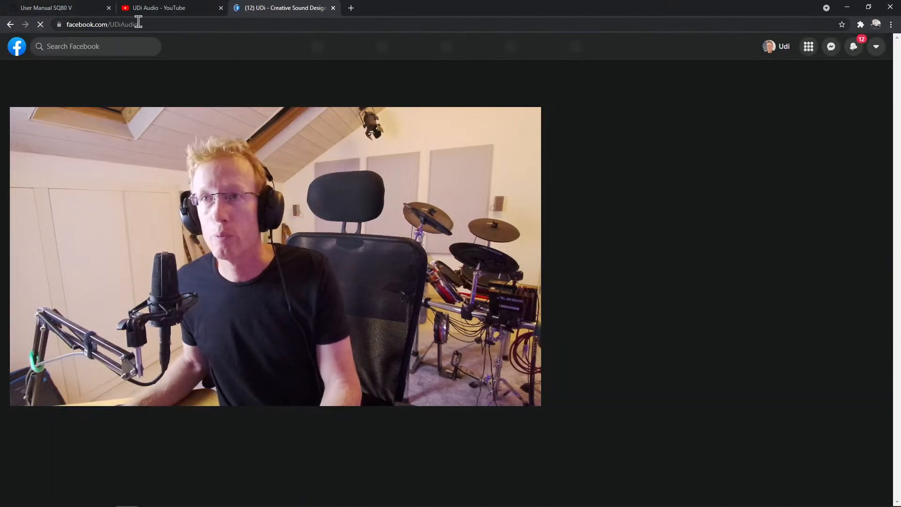
pyautogui.click(119, 24)
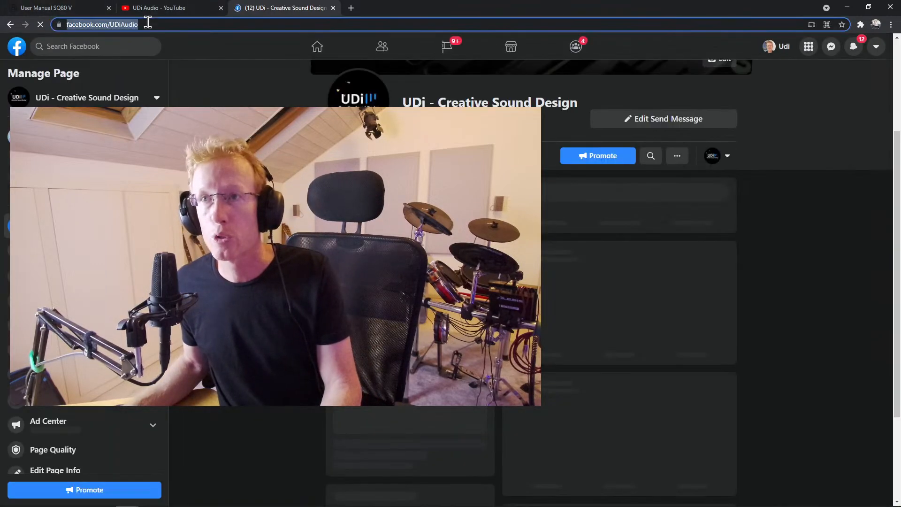
# Copy the UDi Audio Facebook page's address and return to the UDi Audio YouTube community page.
pyautogui.rightClick(148, 24)
pyautogui.click(184, 88)
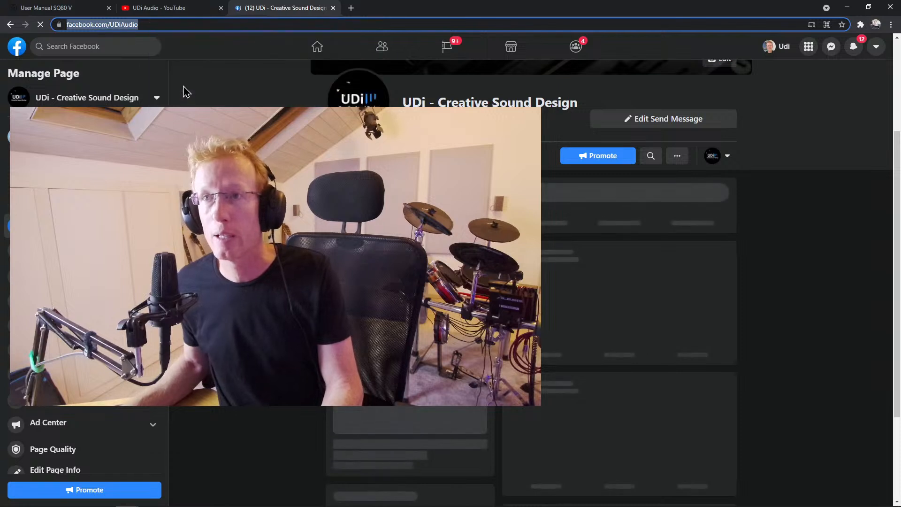
pyautogui.click(175, 8)
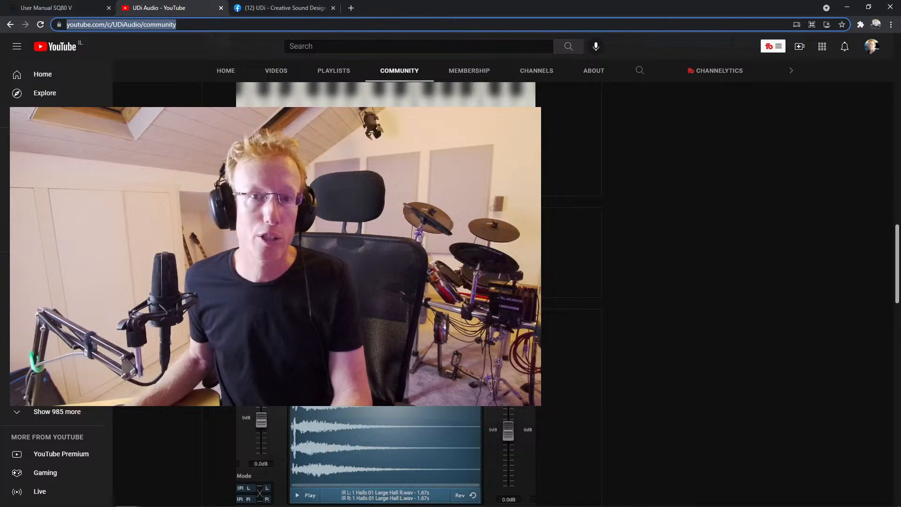
pyautogui.hotkey('alt', 'Tab')
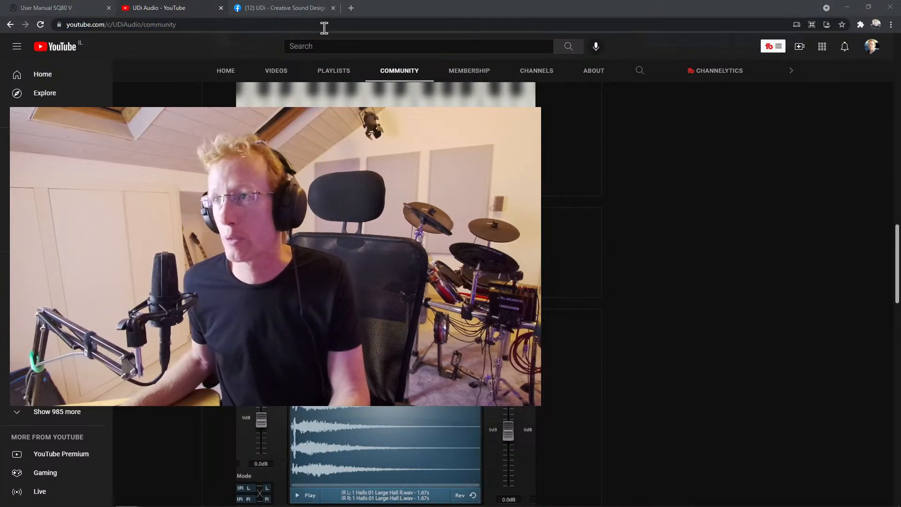
# Go back to the UDi - Creative Sound Design Facebook page and close the open Messenger chat.
pyautogui.click(288, 9)
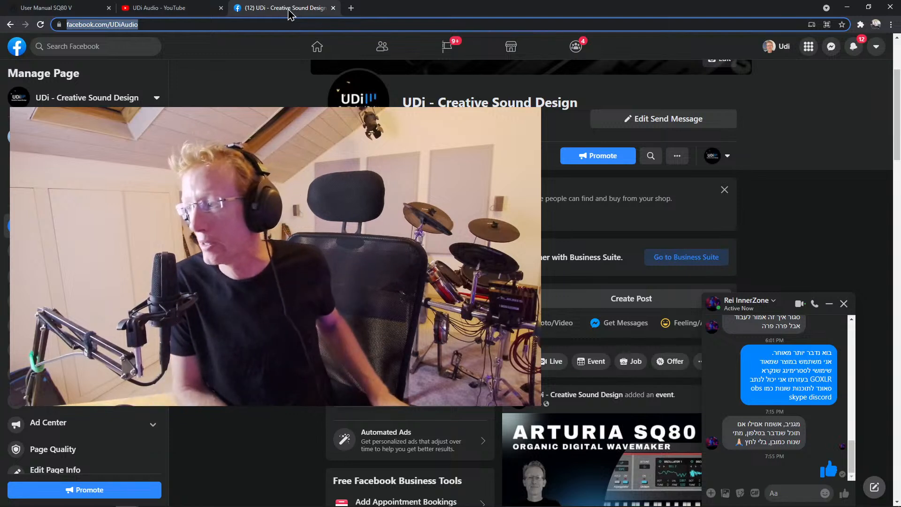
pyautogui.click(845, 304)
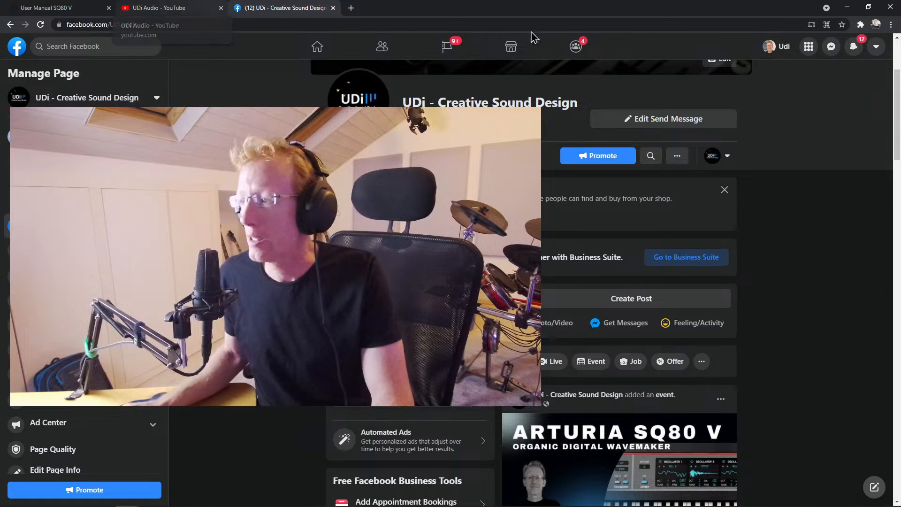
pyautogui.click(848, 9)
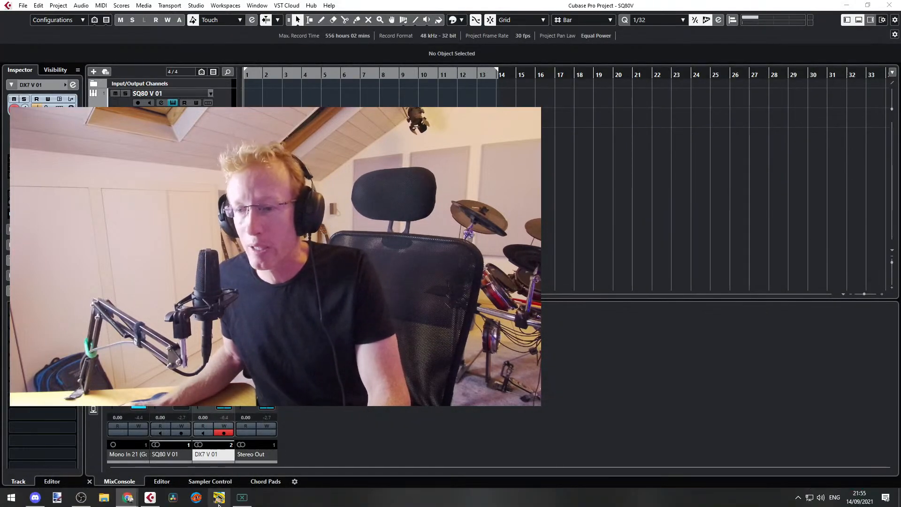
pyautogui.moveTo(136, 499)
pyautogui.click(176, 462)
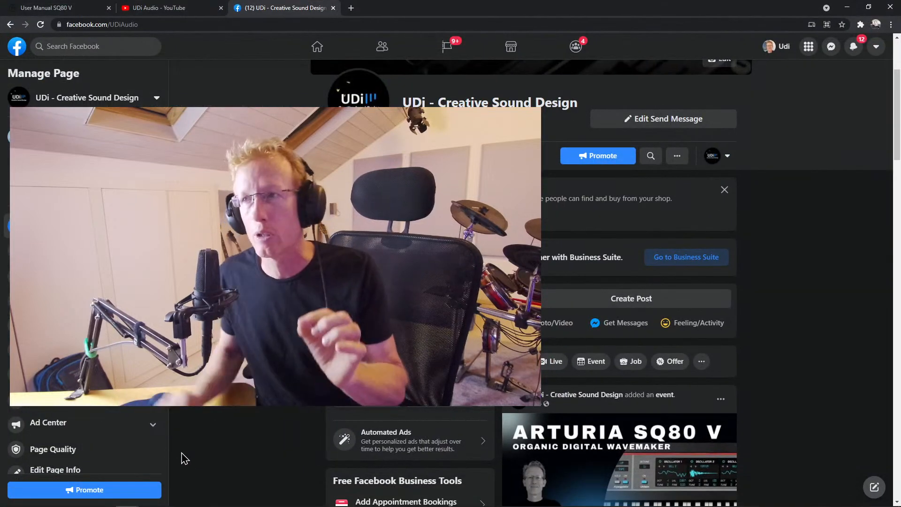
# Bring up the AudioThing Fog Convolver giveaway post on the UDi Audio YouTube community page.
pyautogui.click(160, 8)
pyautogui.scroll(-4, 404, 291)
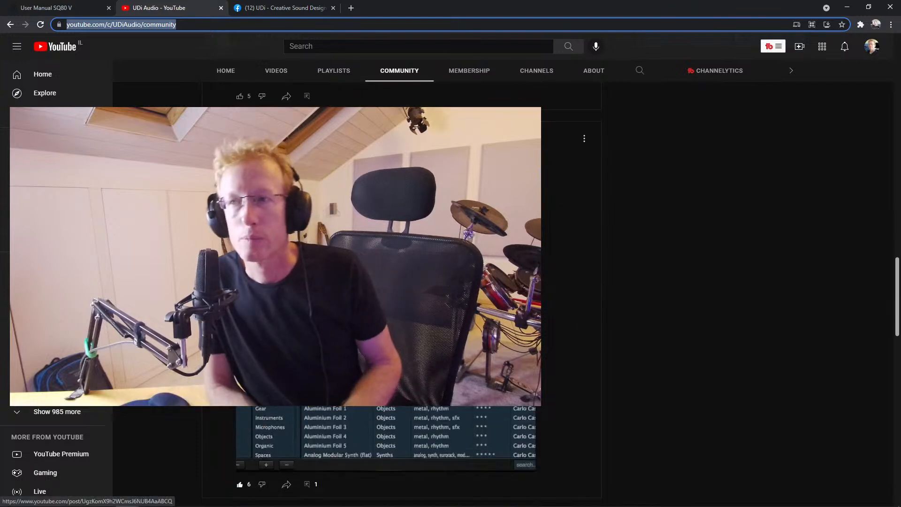
pyautogui.scroll(-1, 402, 291)
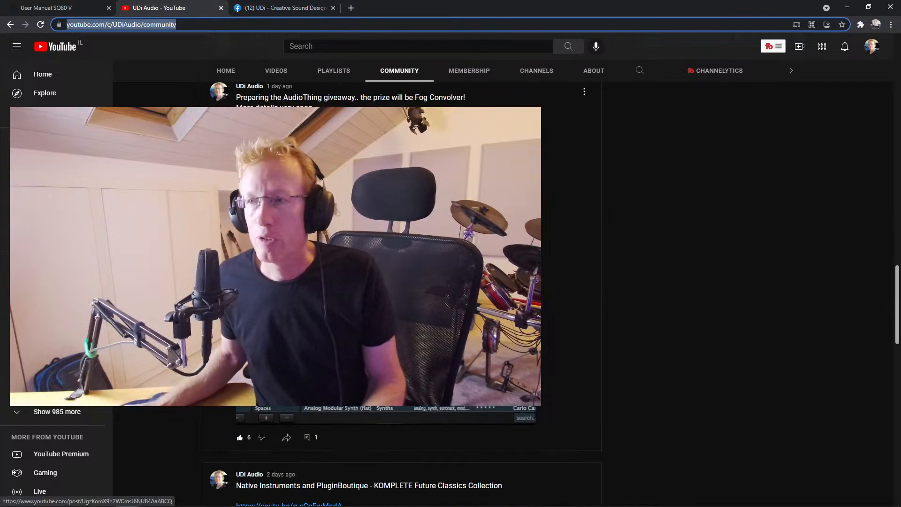